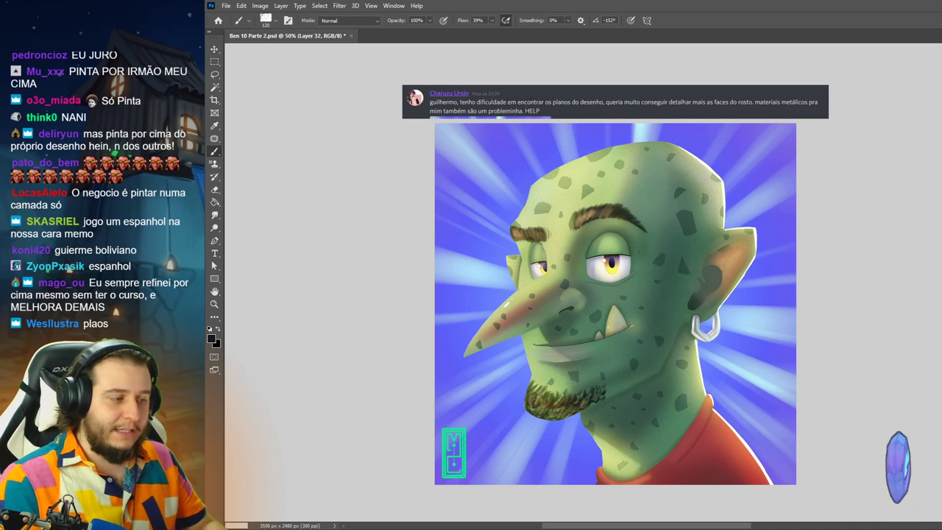
pyautogui.keyDown('alt'); pyautogui.click(671, 277); pyautogui.keyUp('alt')
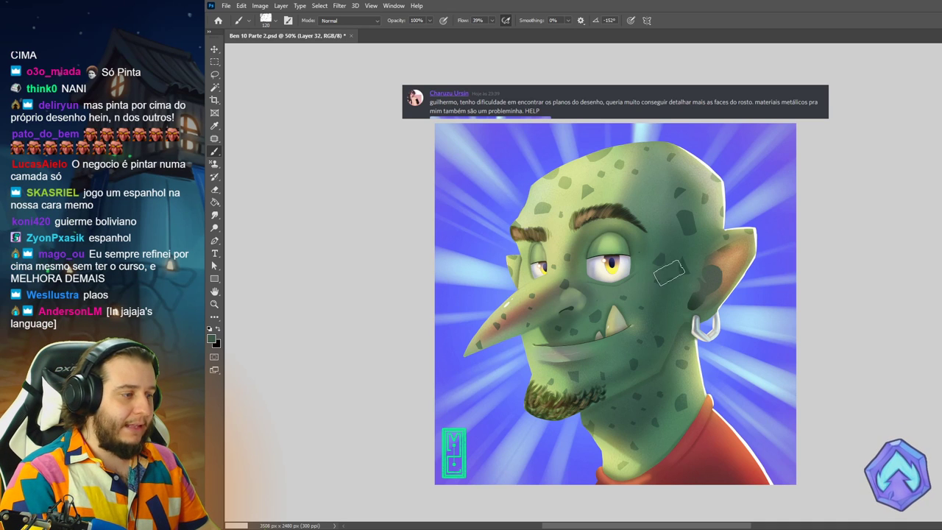
pyautogui.moveTo(668, 283)
pyautogui.mouseDown()
pyautogui.moveTo(653, 315)
pyautogui.moveTo(675, 322)
pyautogui.mouseUp()
pyautogui.hotkey('ctrl', 'z')
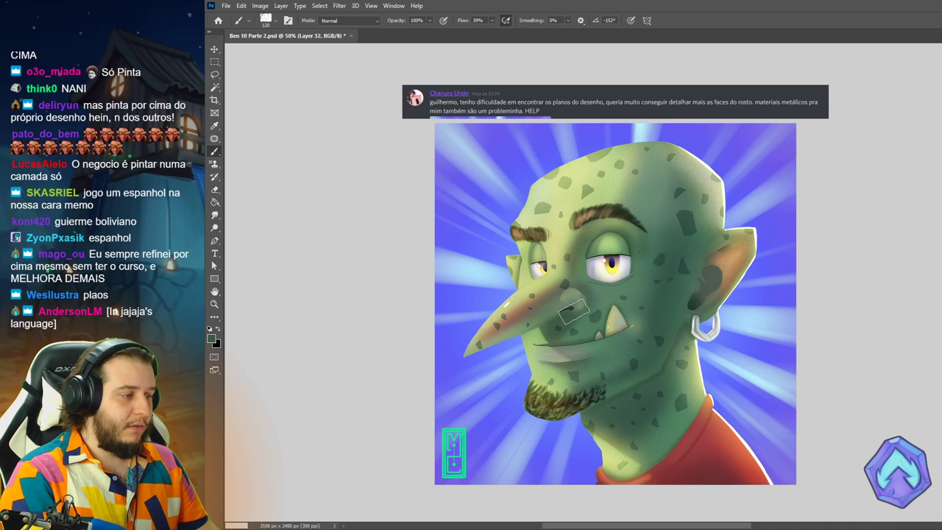
pyautogui.keyDown('alt'); pyautogui.click(551, 295); pyautogui.keyUp('alt')
pyautogui.moveTo(501, 331); pyautogui.dragTo(557, 296)
pyautogui.hotkey('ctrl', 'z')
pyautogui.moveTo(489, 338); pyautogui.dragTo(558, 297)
pyautogui.hotkey('ctrl', 'z')
pyautogui.hotkey('ctrl', 'z')
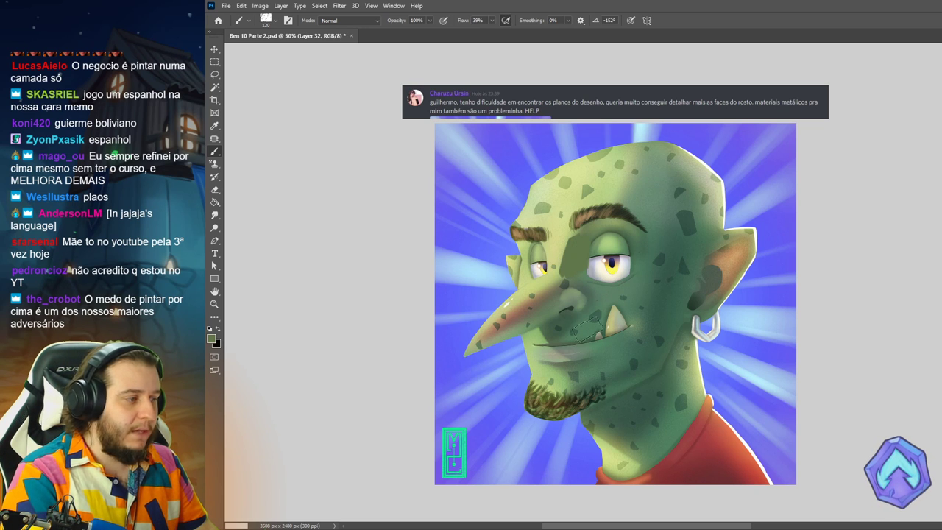
pyautogui.hotkey('ctrl', 'z')
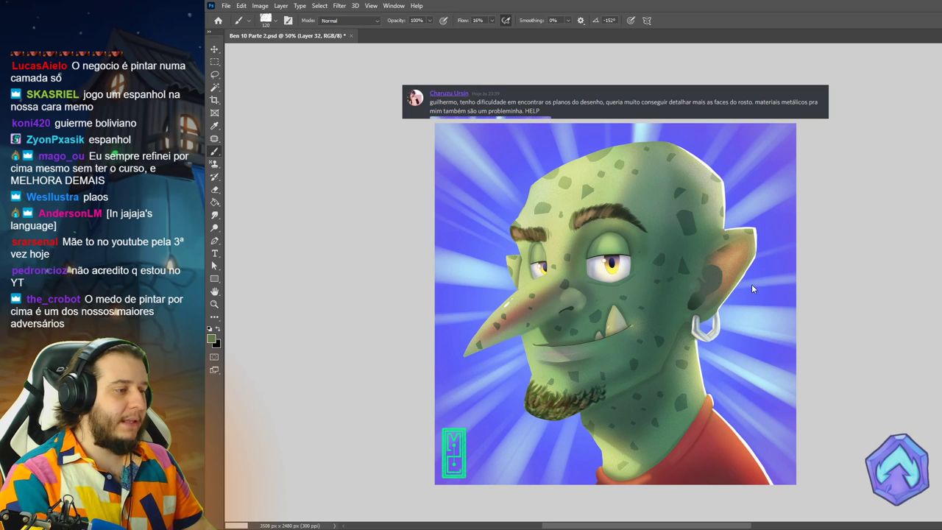
# Lasso the goblin's inner ear cavity, fill it with dark green brush shading, and clear the selection.
pyautogui.hotkey('ctrl', 'space')
pyautogui.keyDown('ctrl'); pyautogui.click(697, 271); pyautogui.keyUp('ctrl')
pyautogui.moveTo(699, 271); pyautogui.dragTo(764, 229)
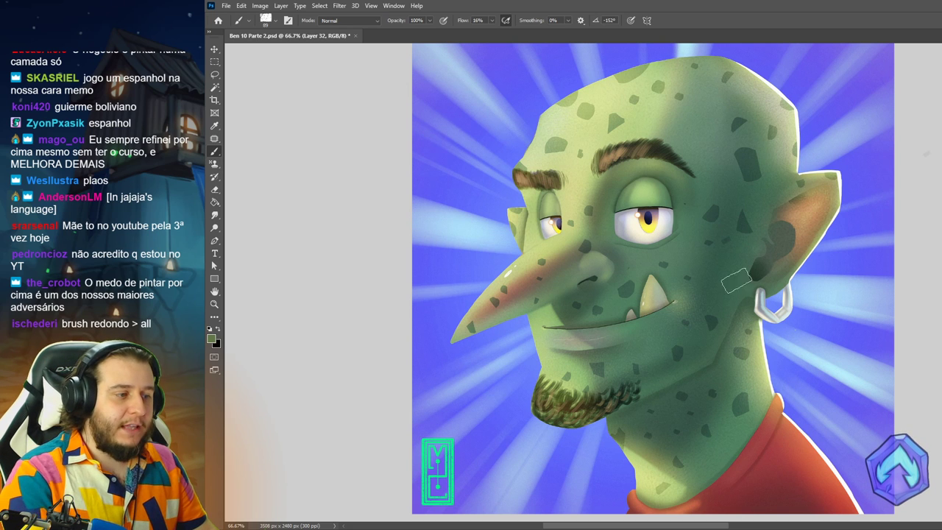
pyautogui.scroll(1, 761, 283)
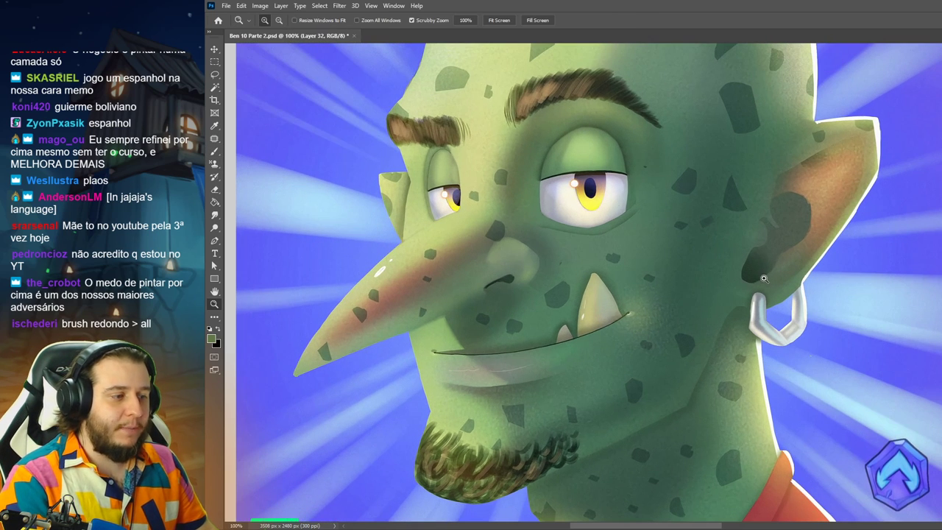
pyautogui.press('l')
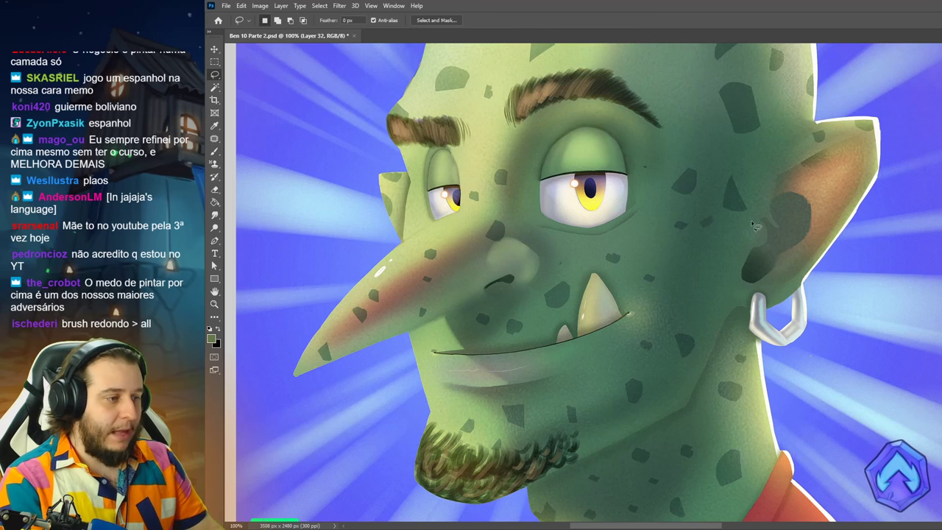
pyautogui.moveTo(777, 266)
pyautogui.mouseDown()
pyautogui.moveTo(799, 184)
pyautogui.moveTo(765, 221)
pyautogui.mouseUp()
pyautogui.press('b')
pyautogui.keyDown('alt'); pyautogui.click(764, 270); pyautogui.keyUp('alt')
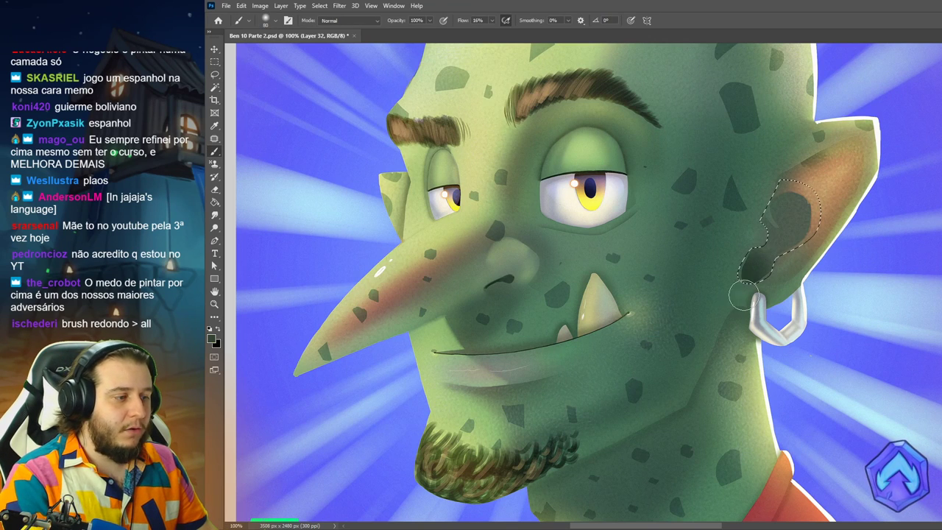
pyautogui.moveTo(744, 293)
pyautogui.mouseDown()
pyautogui.moveTo(767, 250)
pyautogui.moveTo(784, 246)
pyautogui.moveTo(746, 277)
pyautogui.moveTo(795, 246)
pyautogui.moveTo(814, 209)
pyautogui.moveTo(795, 259)
pyautogui.mouseUp()
pyautogui.hotkey('ctrl', 'd')
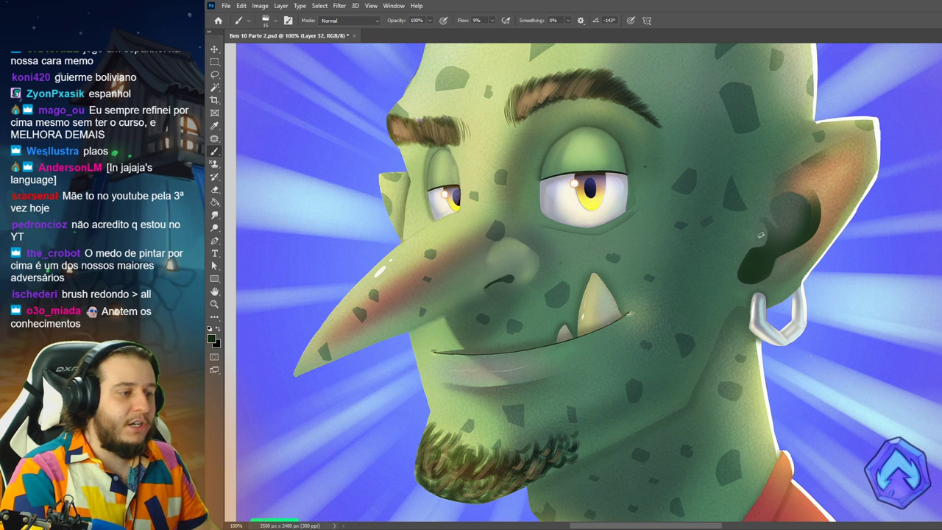
# Paint around the ear cavity with the rectangular brush at 9% flow, using sampled greens to shape the small front flap and earlobe.
pyautogui.click(808, 359)
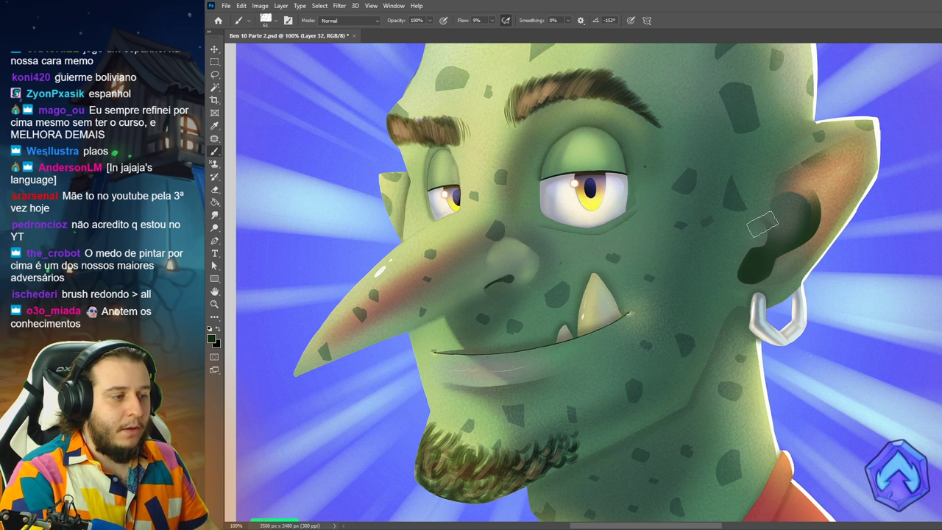
pyautogui.moveTo(762, 224)
pyautogui.mouseDown()
pyautogui.moveTo(736, 271)
pyautogui.moveTo(739, 283)
pyautogui.moveTo(777, 281)
pyautogui.moveTo(740, 282)
pyautogui.moveTo(742, 254)
pyautogui.moveTo(740, 282)
pyautogui.moveTo(759, 284)
pyautogui.moveTo(737, 272)
pyautogui.moveTo(737, 280)
pyautogui.moveTo(746, 251)
pyautogui.moveTo(762, 240)
pyautogui.moveTo(740, 272)
pyautogui.moveTo(759, 285)
pyautogui.mouseUp()
pyautogui.keyDown('alt'); pyautogui.click(774, 286); pyautogui.keyUp('alt')
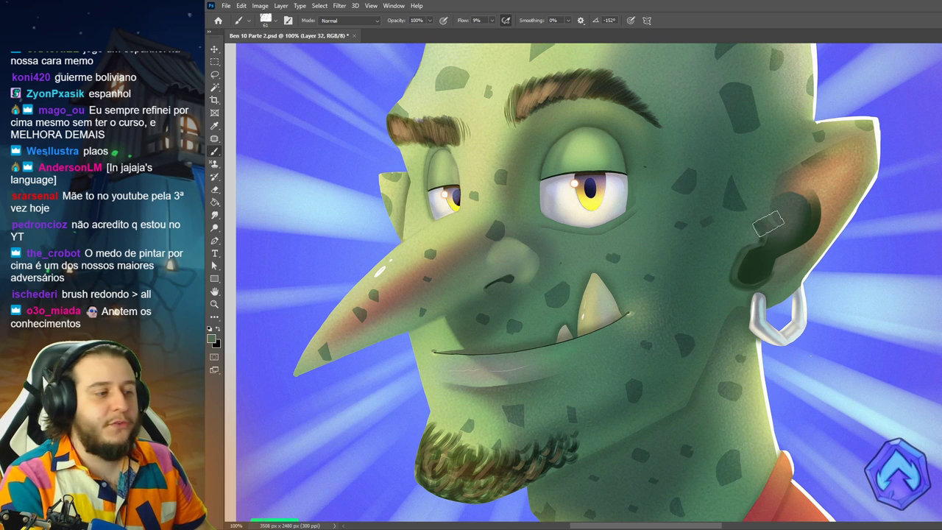
pyautogui.keyDown('alt'); pyautogui.click(761, 234); pyautogui.keyUp('alt')
pyautogui.moveTo(760, 213)
pyautogui.mouseDown()
pyautogui.moveTo(785, 170)
pyautogui.moveTo(776, 177)
pyautogui.moveTo(855, 132)
pyautogui.moveTo(805, 159)
pyautogui.moveTo(856, 137)
pyautogui.moveTo(866, 171)
pyautogui.moveTo(809, 263)
pyautogui.mouseUp()
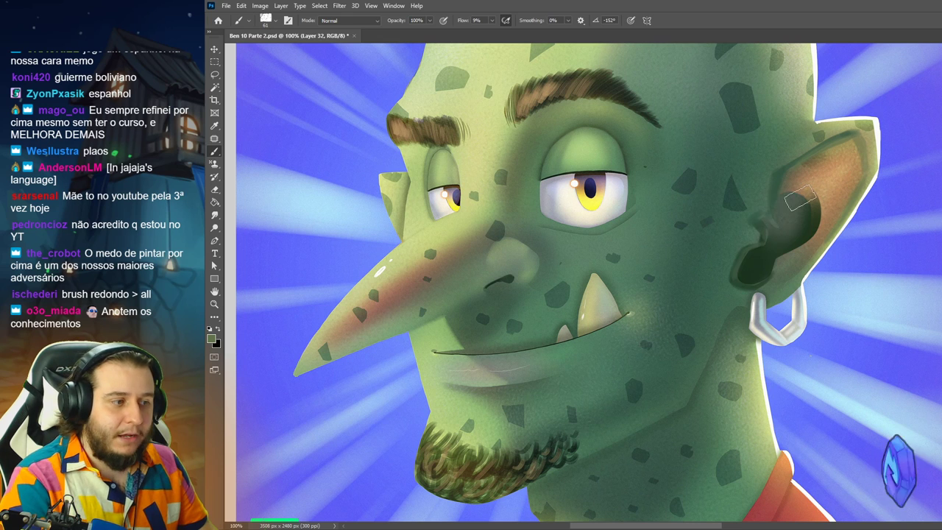
pyautogui.moveTo(800, 198); pyautogui.dragTo(798, 221)
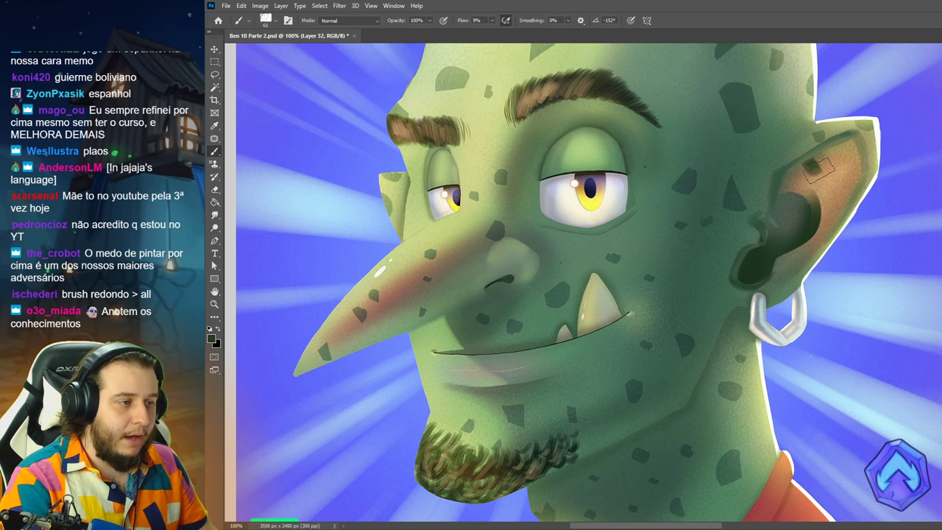
# Paint a dark shadow in the upper fold of the ear using colors sampled from that area.
pyautogui.keyDown('alt'); pyautogui.click(819, 170); pyautogui.keyUp('alt')
pyautogui.keyDown('alt'); pyautogui.click(820, 169); pyautogui.keyUp('alt')
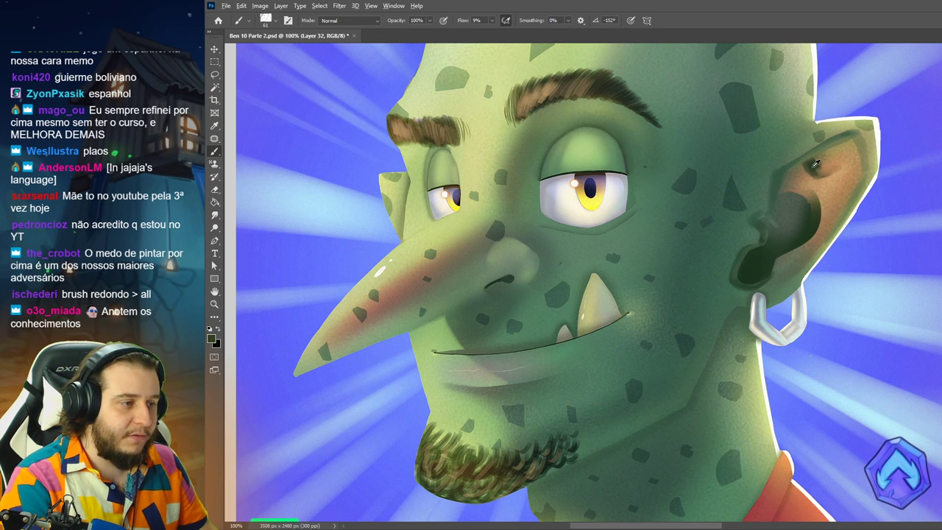
pyautogui.moveTo(817, 168); pyautogui.dragTo(830, 156)
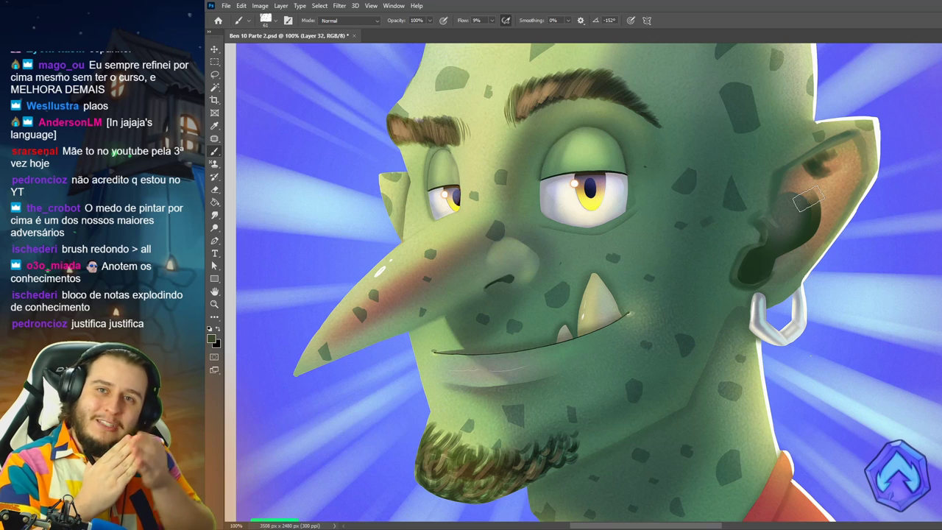
pyautogui.moveTo(808, 200); pyautogui.dragTo(819, 193)
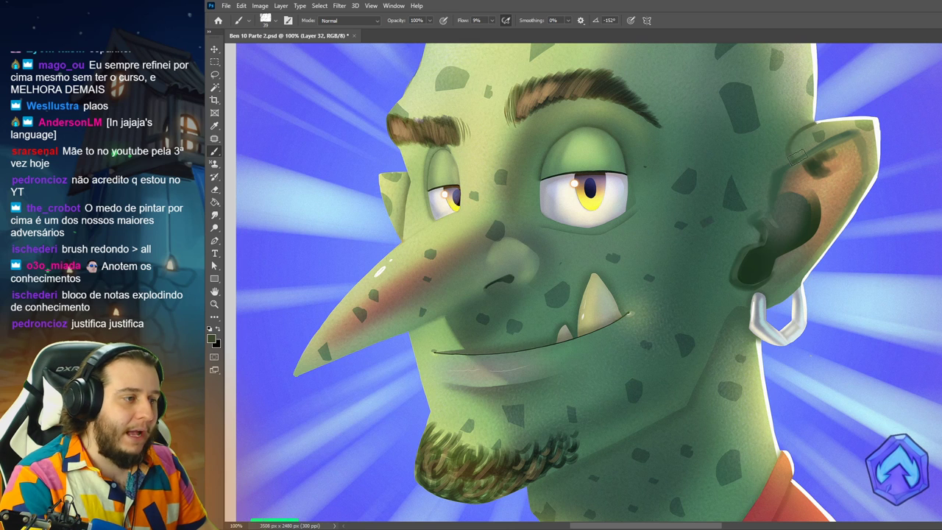
# Brush dark green strokes along the ear's upper rim, outer edge and junction with the head.
pyautogui.moveTo(798, 156)
pyautogui.mouseDown()
pyautogui.moveTo(826, 122)
pyautogui.moveTo(817, 153)
pyautogui.moveTo(861, 124)
pyautogui.mouseUp()
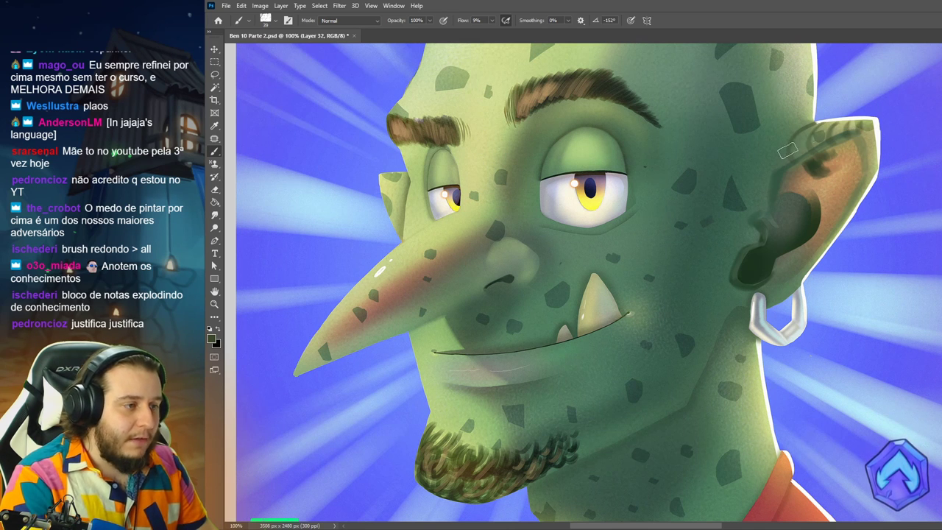
pyautogui.moveTo(787, 150)
pyautogui.mouseDown()
pyautogui.moveTo(860, 130)
pyautogui.moveTo(859, 205)
pyautogui.moveTo(836, 243)
pyautogui.mouseUp()
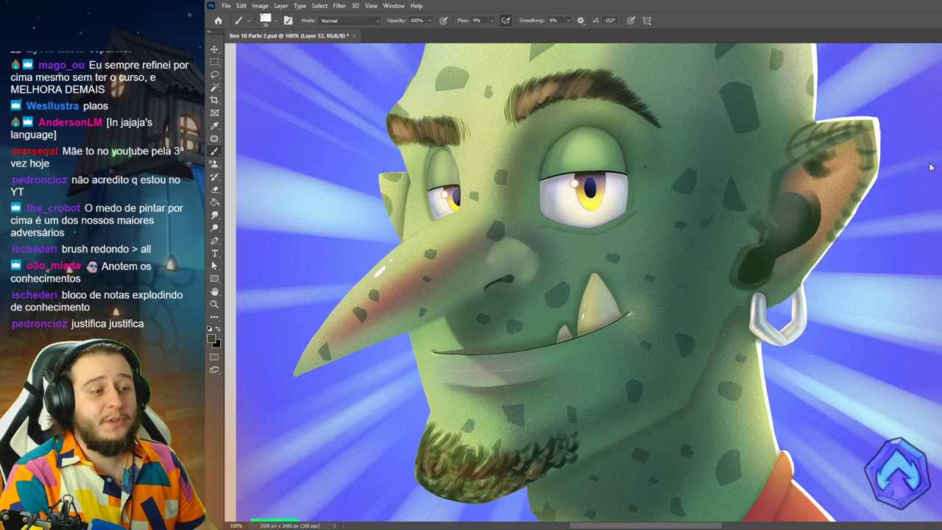
pyautogui.moveTo(799, 150); pyautogui.dragTo(849, 128)
pyautogui.moveTo(798, 152); pyautogui.dragTo(862, 137)
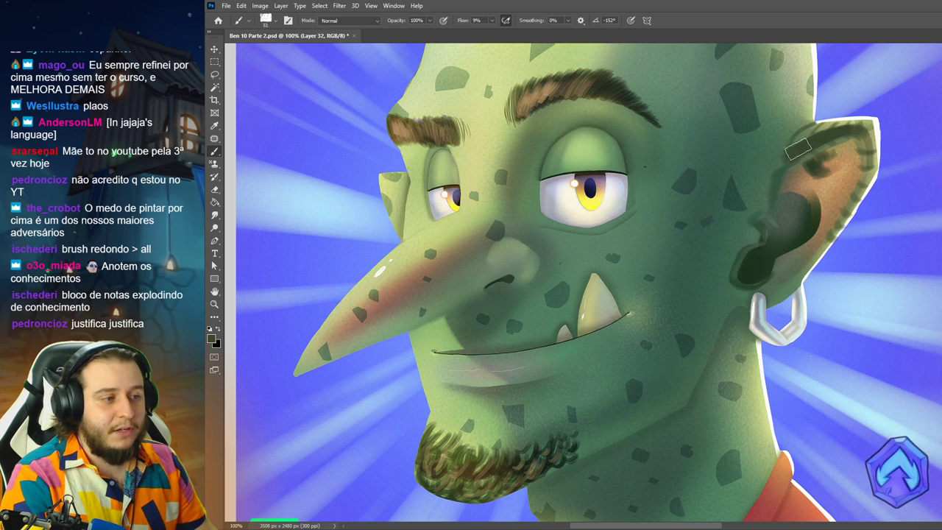
pyautogui.keyDown('alt'); pyautogui.click(808, 130); pyautogui.keyUp('alt')
pyautogui.moveTo(784, 169)
pyautogui.mouseDown()
pyautogui.moveTo(828, 145)
pyautogui.moveTo(861, 141)
pyautogui.moveTo(815, 152)
pyautogui.moveTo(796, 169)
pyautogui.moveTo(845, 150)
pyautogui.moveTo(819, 156)
pyautogui.moveTo(824, 168)
pyautogui.moveTo(812, 132)
pyautogui.moveTo(863, 123)
pyautogui.moveTo(779, 167)
pyautogui.mouseUp()
pyautogui.keyDown('alt'); pyautogui.click(819, 157); pyautogui.keyUp('alt')
# Compare the portrait with and without the ear overpainting.
pyautogui.click(215, 215)
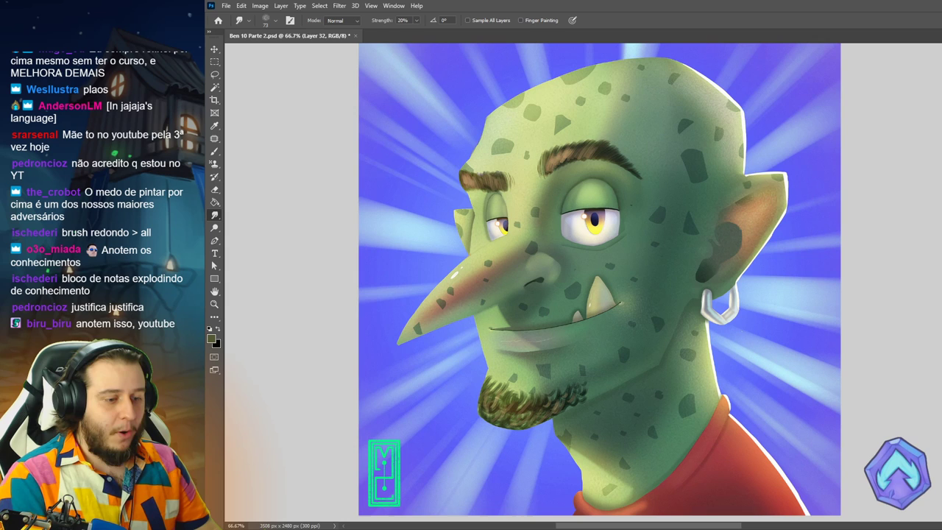
pyautogui.click(941, 155)
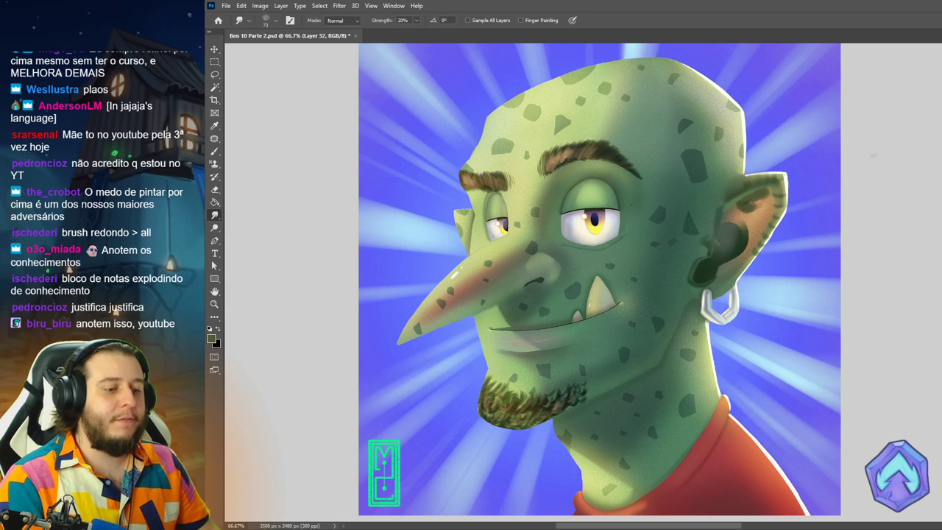
pyautogui.hotkey('ctrl', 'shift', 'z')
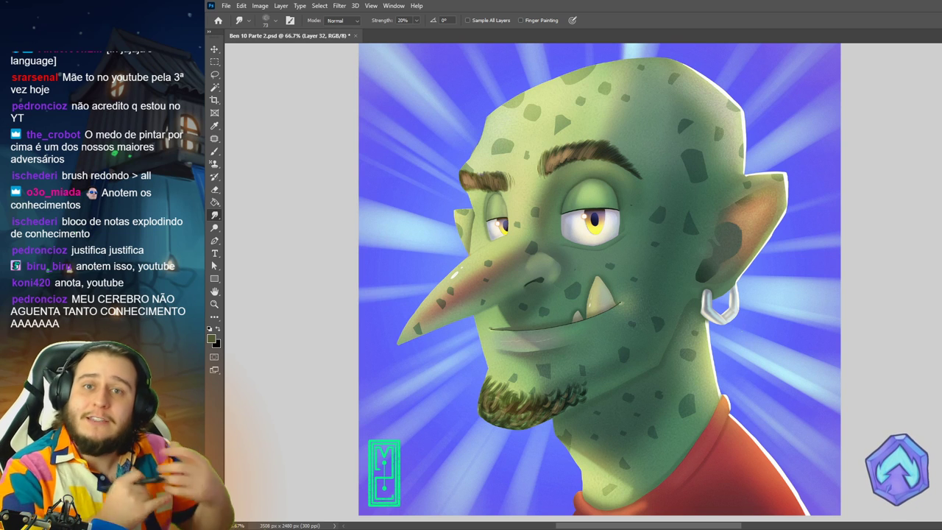
pyautogui.moveTo(727, 273); pyautogui.dragTo(761, 343)
pyautogui.moveTo(772, 404); pyautogui.dragTo(809, 360)
pyautogui.press('b')
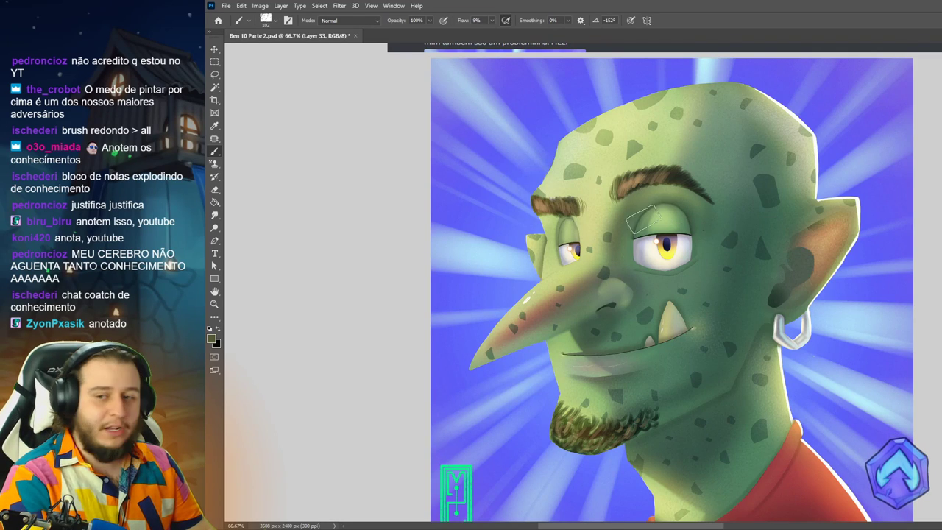
pyautogui.keyDown('alt'); pyautogui.click(669, 191); pyautogui.keyUp('alt')
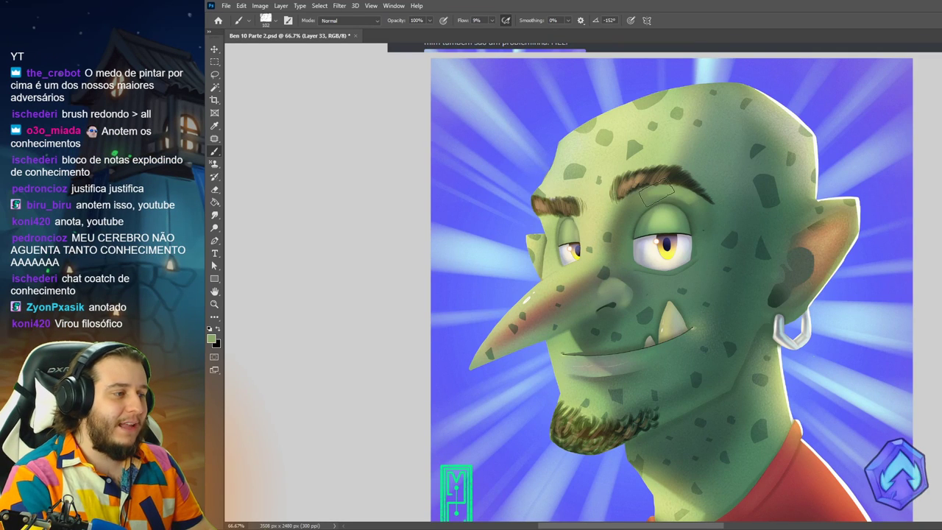
pyautogui.hotkey('ctrl', 'z')
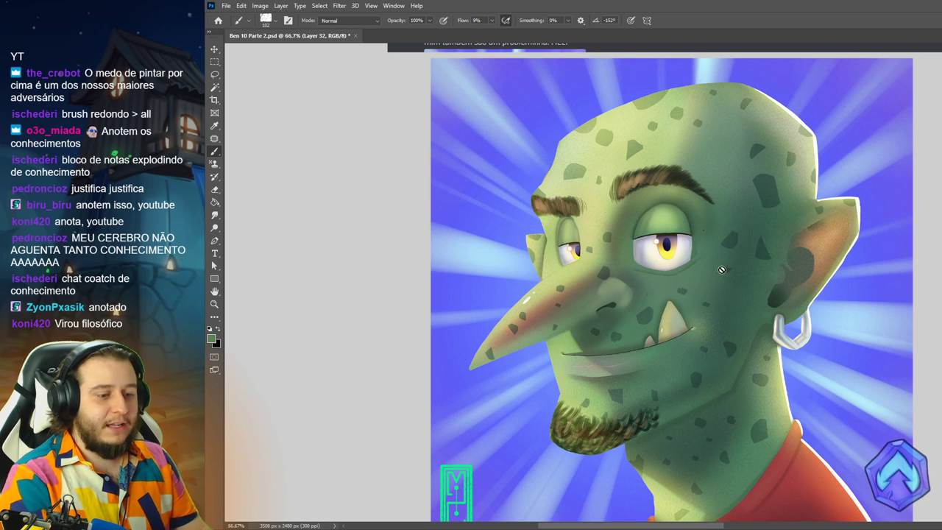
# Undo the ear overpainting on Layer 32 and return to the Brush tool.
pyautogui.press('e')
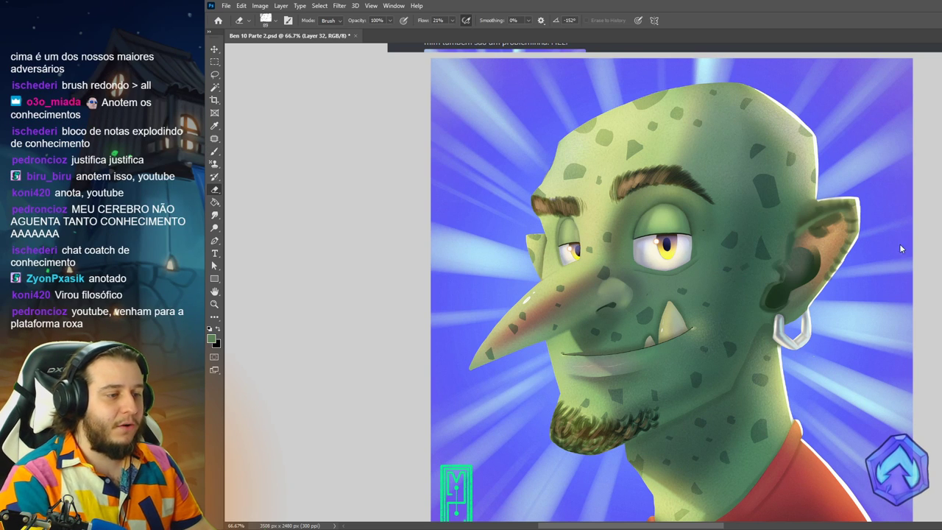
pyautogui.hotkey('ctrl', 'z')
pyautogui.hotkey('ctrl', 'z')
pyautogui.press('b')
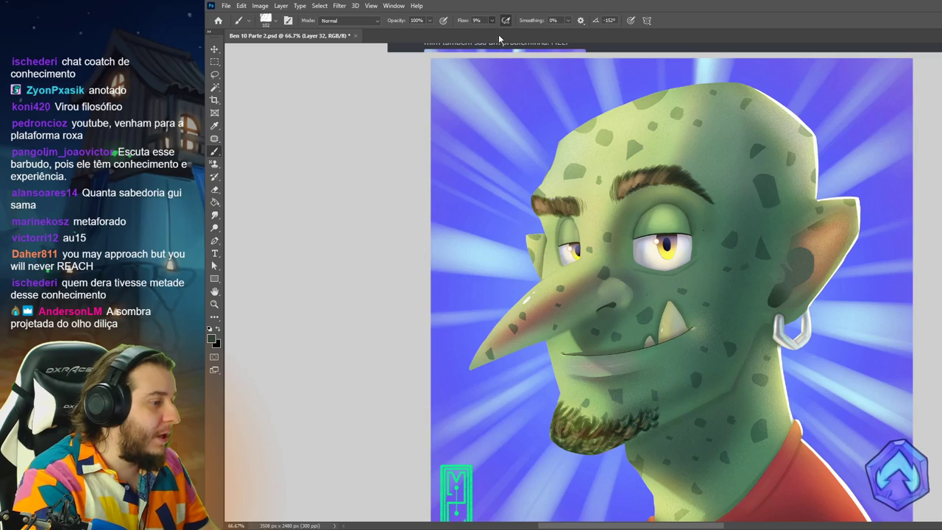
# Sketch a simplified goblin head outline with a long nose, smile, angular jaw and pointed ear on the blank area beside the portrait.
pyautogui.moveTo(755, 281); pyautogui.dragTo(567, 259)
pyautogui.moveTo(903, 222); pyautogui.dragTo(841, 204)
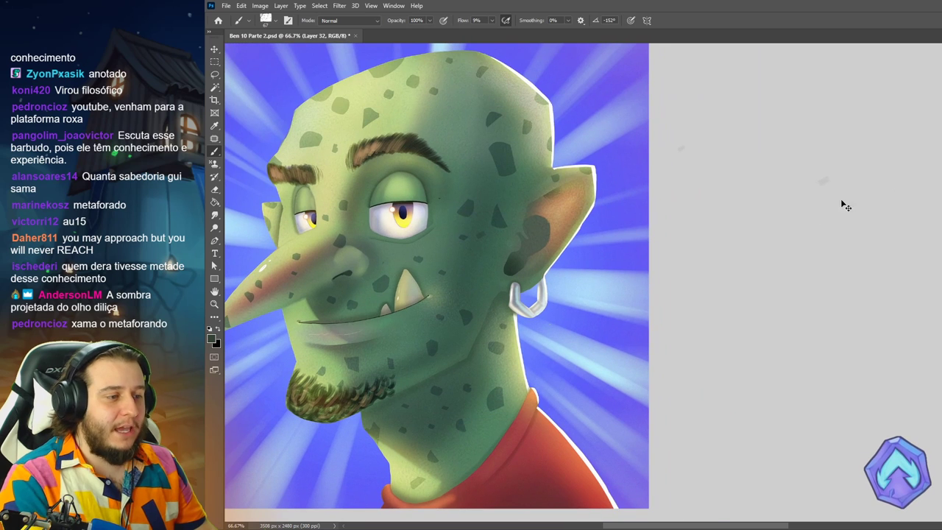
pyautogui.moveTo(887, 254)
pyautogui.mouseDown()
pyautogui.moveTo(872, 183)
pyautogui.moveTo(758, 279)
pyautogui.moveTo(769, 330)
pyautogui.moveTo(887, 289)
pyautogui.moveTo(770, 355)
pyautogui.moveTo(770, 335)
pyautogui.mouseUp()
pyautogui.moveTo(799, 259)
pyautogui.mouseDown()
pyautogui.moveTo(750, 307)
pyautogui.moveTo(816, 276)
pyautogui.mouseUp()
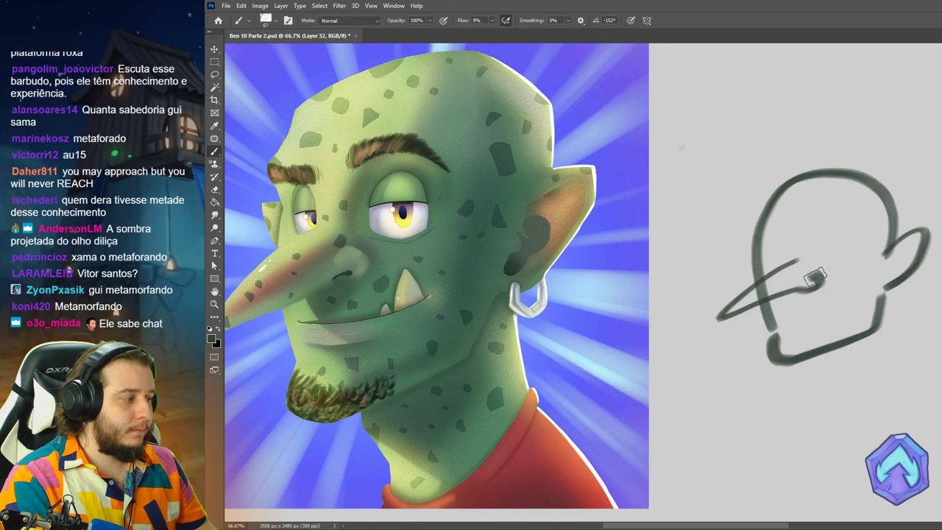
pyautogui.moveTo(788, 317)
pyautogui.mouseDown()
pyautogui.moveTo(841, 297)
pyautogui.moveTo(830, 296)
pyautogui.mouseUp()
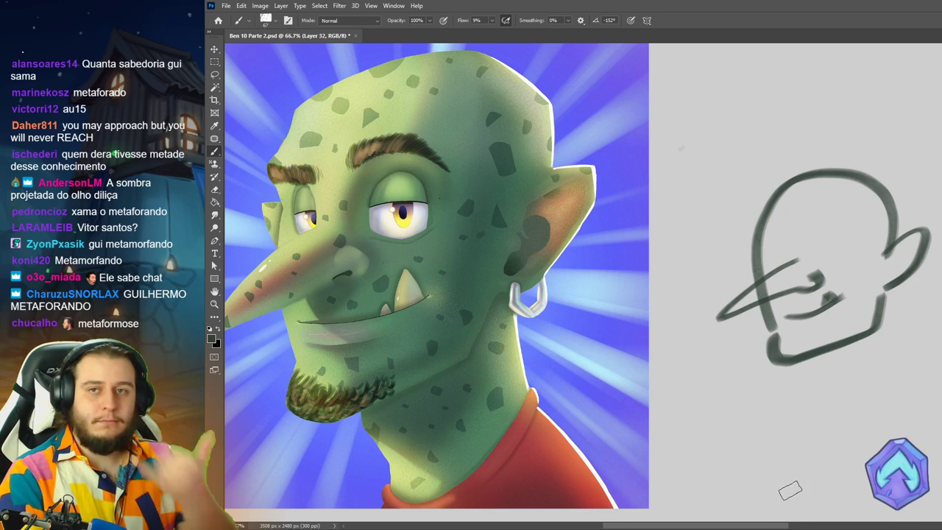
pyautogui.moveTo(901, 355); pyautogui.dragTo(937, 346)
pyautogui.moveTo(902, 427); pyautogui.dragTo(938, 414)
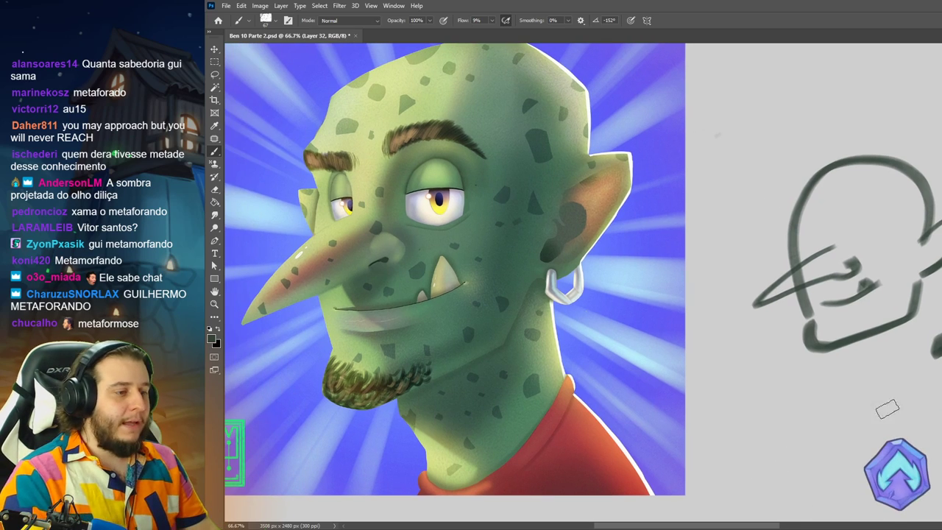
# Brush dark green shadow strokes along the cheek fold below the near eye and around the mouth corner.
pyautogui.moveTo(691, 358); pyautogui.dragTo(885, 363)
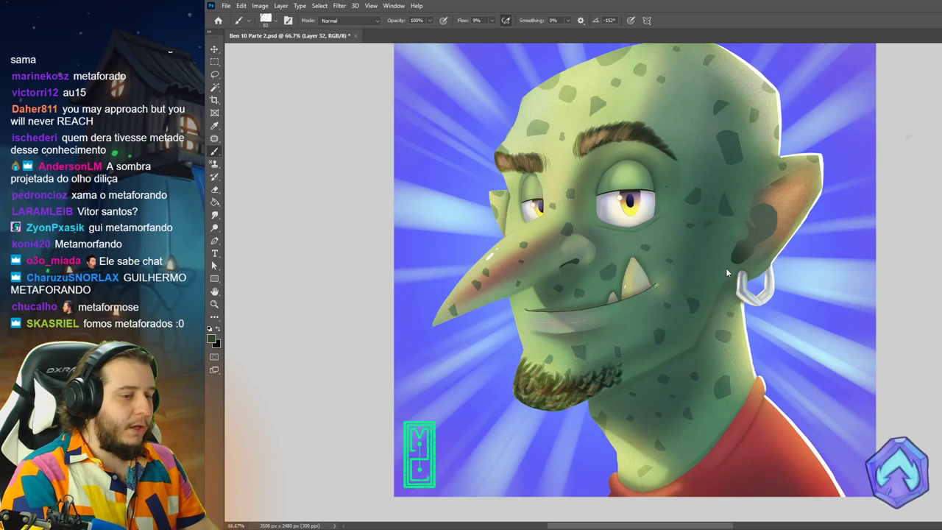
pyautogui.moveTo(678, 256); pyautogui.dragTo(673, 271)
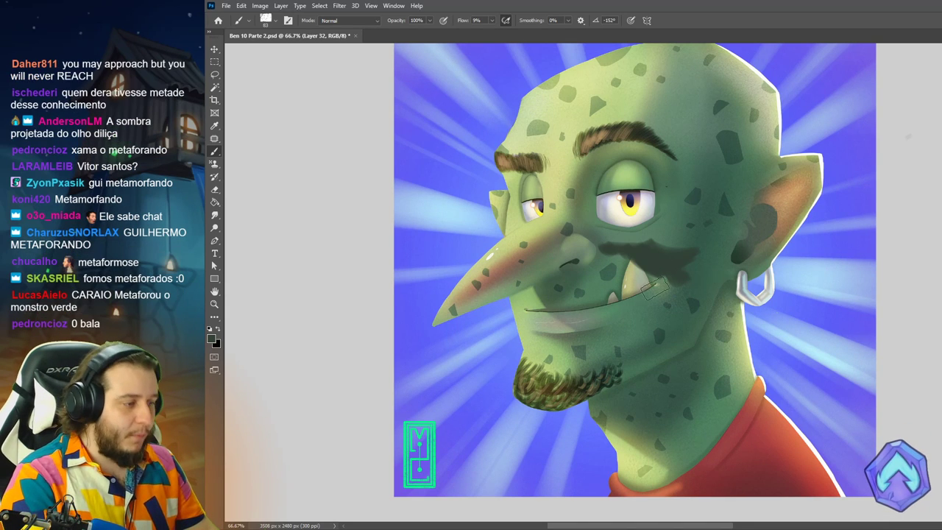
pyautogui.moveTo(667, 276); pyautogui.dragTo(670, 284)
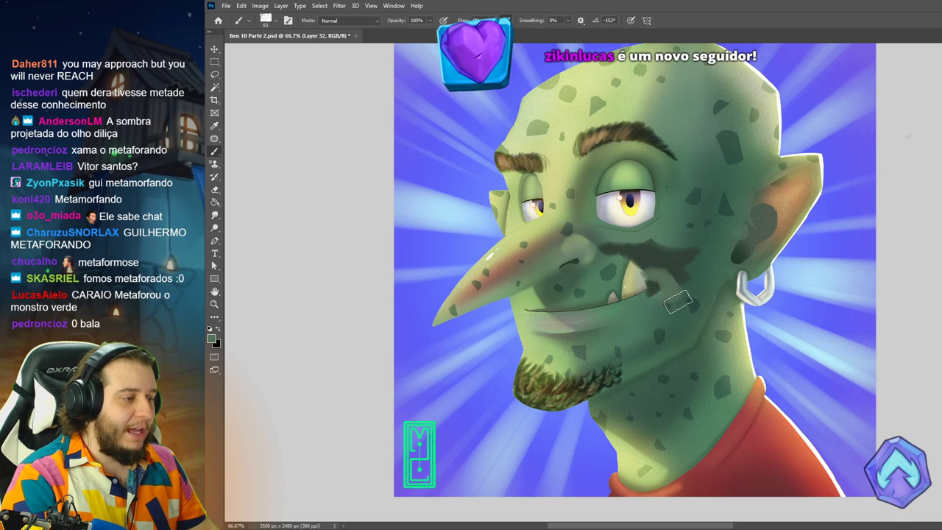
pyautogui.keyDown('alt'); pyautogui.click(646, 258); pyautogui.keyUp('alt')
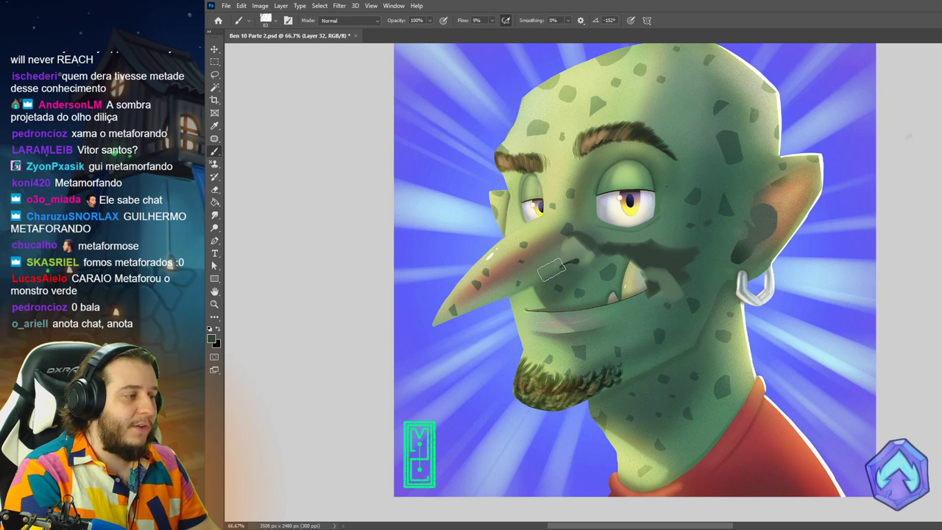
# Block in dark green shadows beneath the nose, along the mouth, under the lower lip and along the jawline.
pyautogui.moveTo(552, 270)
pyautogui.mouseDown()
pyautogui.moveTo(583, 265)
pyautogui.moveTo(550, 284)
pyautogui.moveTo(584, 274)
pyautogui.moveTo(564, 312)
pyautogui.moveTo(605, 373)
pyautogui.moveTo(585, 341)
pyautogui.moveTo(516, 302)
pyautogui.moveTo(523, 329)
pyautogui.moveTo(538, 309)
pyautogui.moveTo(646, 290)
pyautogui.moveTo(569, 335)
pyautogui.moveTo(593, 342)
pyautogui.moveTo(563, 336)
pyautogui.moveTo(557, 348)
pyautogui.moveTo(608, 333)
pyautogui.moveTo(607, 345)
pyautogui.moveTo(547, 348)
pyautogui.moveTo(608, 358)
pyautogui.moveTo(646, 380)
pyautogui.moveTo(699, 339)
pyautogui.moveTo(720, 293)
pyautogui.mouseUp()
pyautogui.keyDown('alt'); pyautogui.click(520, 314); pyautogui.keyUp('alt')
pyautogui.keyDown('alt'); pyautogui.click(537, 306); pyautogui.keyUp('alt')
pyautogui.keyDown('alt'); pyautogui.click(525, 317); pyautogui.keyUp('alt')
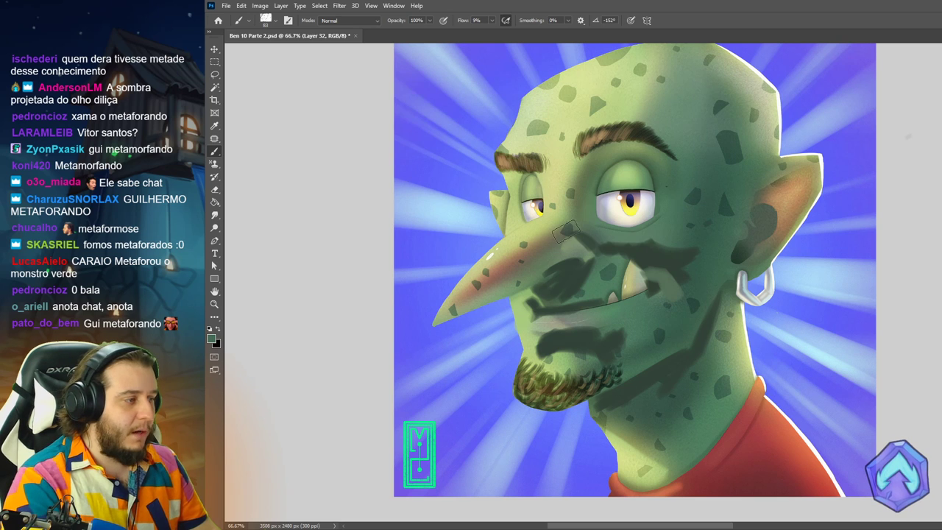
# Paint dark green shadow planes on the nose's underside, around both eye sockets and down the side of the head and cheek.
pyautogui.keyDown('alt'); pyautogui.click(587, 242); pyautogui.keyUp('alt')
pyautogui.moveTo(581, 229)
pyautogui.mouseDown()
pyautogui.moveTo(589, 175)
pyautogui.moveTo(561, 231)
pyautogui.moveTo(521, 183)
pyautogui.moveTo(545, 209)
pyautogui.mouseUp()
pyautogui.moveTo(644, 170)
pyautogui.mouseDown()
pyautogui.moveTo(620, 177)
pyautogui.moveTo(600, 157)
pyautogui.moveTo(656, 168)
pyautogui.mouseUp()
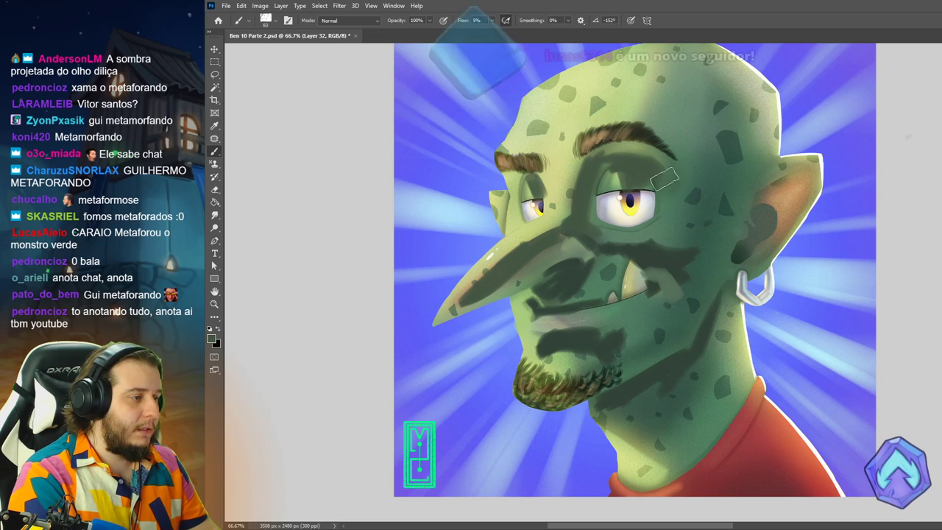
pyautogui.moveTo(706, 81)
pyautogui.mouseDown()
pyautogui.moveTo(663, 108)
pyautogui.moveTo(749, 142)
pyautogui.moveTo(706, 167)
pyautogui.moveTo(669, 304)
pyautogui.moveTo(700, 266)
pyautogui.mouseUp()
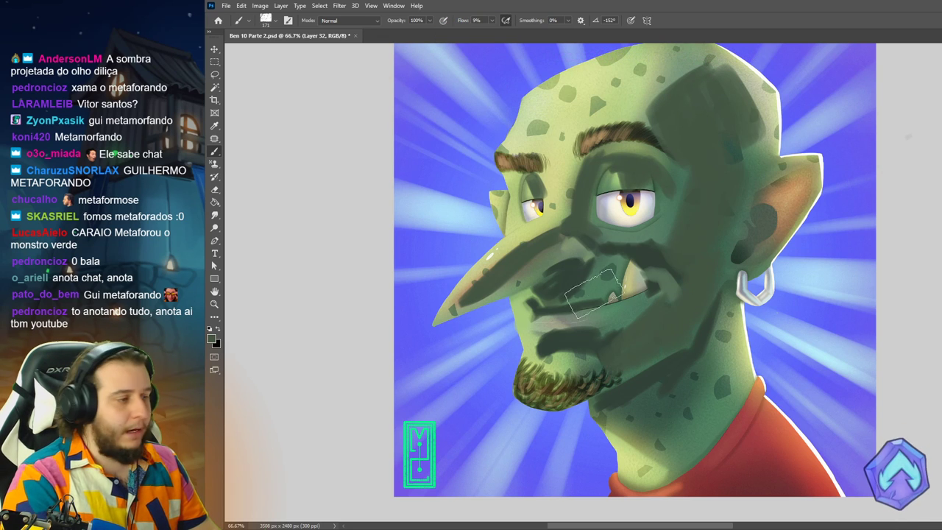
# Paint a pale yellow-green light plane up the forehead with dark green above the far eyebrow, and undo the last touch-up.
pyautogui.moveTo(537, 149); pyautogui.dragTo(552, 131)
pyautogui.moveTo(564, 163); pyautogui.dragTo(557, 133)
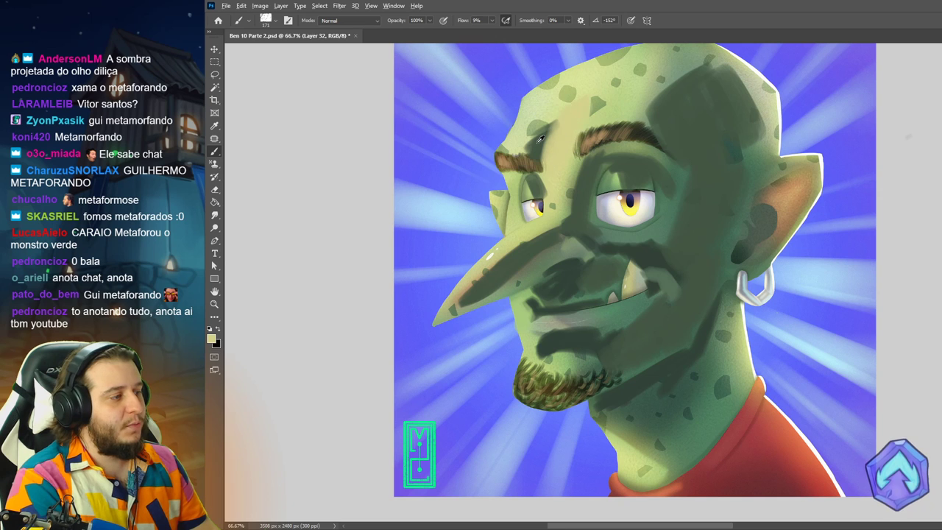
pyautogui.keyDown('alt'); pyautogui.click(650, 181); pyautogui.keyUp('alt')
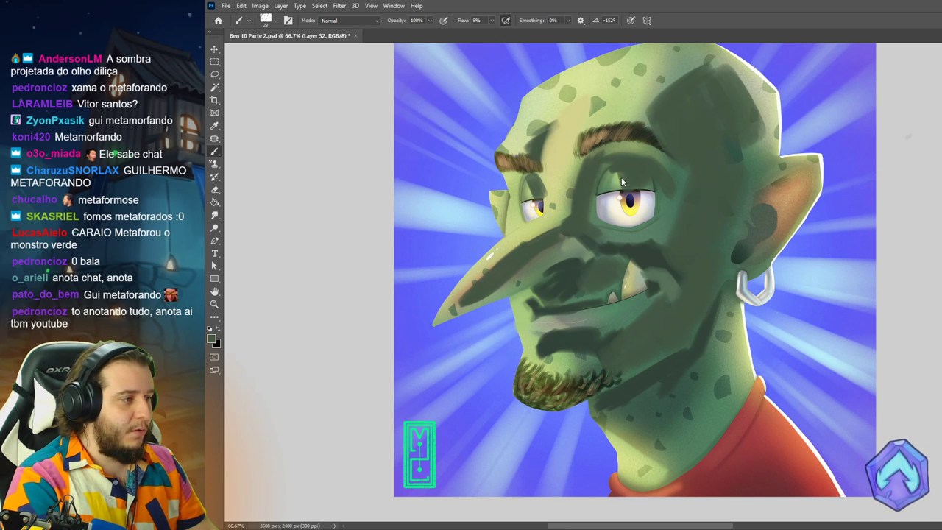
pyautogui.keyDown('alt'); pyautogui.click(553, 146); pyautogui.keyUp('alt')
pyautogui.keyDown('alt'); pyautogui.click(553, 145); pyautogui.keyUp('alt')
pyautogui.keyDown('alt'); pyautogui.click(518, 111); pyautogui.keyUp('alt')
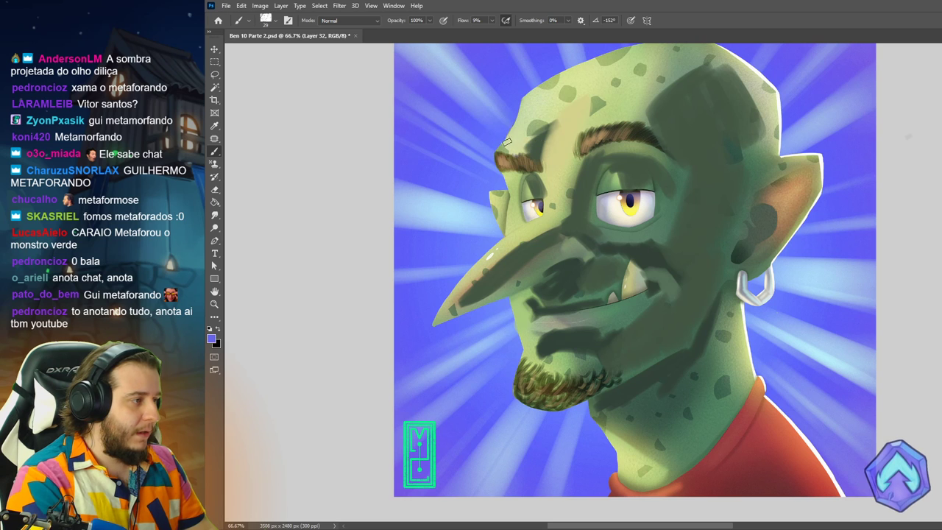
pyautogui.hotkey('ctrl', 'z')
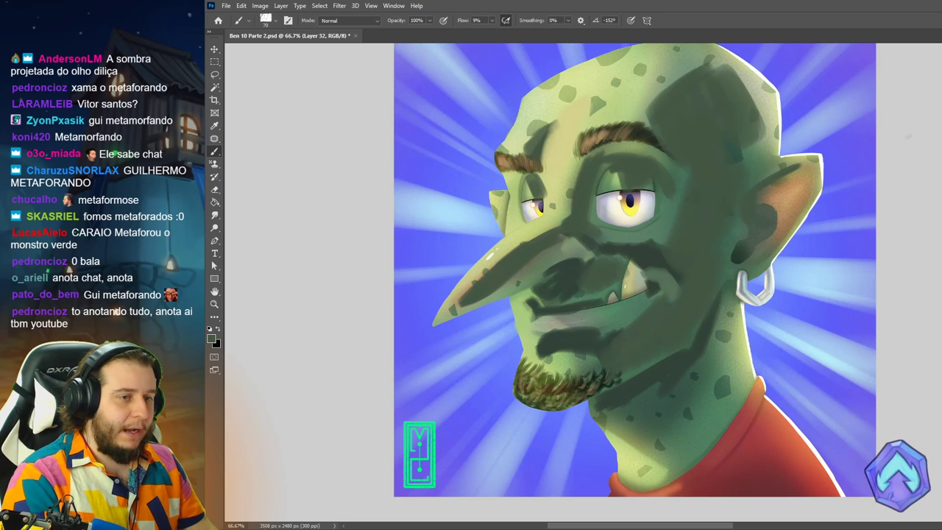
# Paint the near ear with a green rim, dark green inner shadows and tan highlights.
pyautogui.moveTo(758, 225)
pyautogui.mouseDown()
pyautogui.moveTo(754, 248)
pyautogui.moveTo(753, 240)
pyautogui.moveTo(740, 245)
pyautogui.moveTo(773, 226)
pyautogui.moveTo(727, 246)
pyautogui.moveTo(763, 265)
pyautogui.mouseUp()
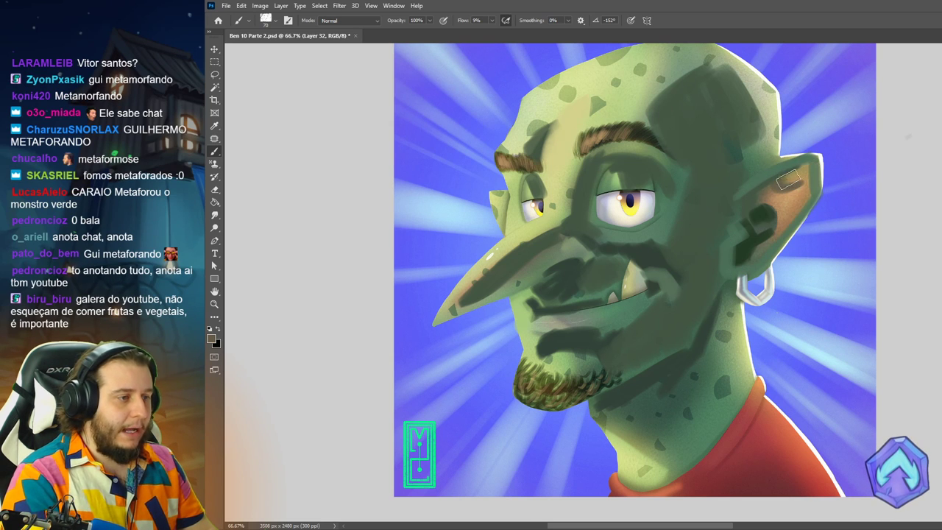
pyautogui.hotkey('ctrl', '-')
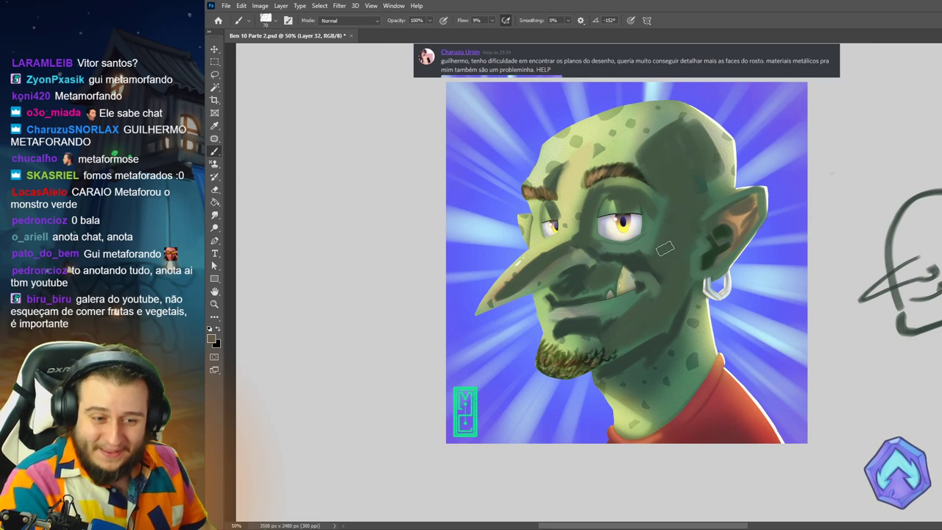
# Brush a broad dark green shadow down the neck from beneath the jaw to the collar.
pyautogui.scroll(1, 677, 243)
pyautogui.keyDown('alt'); pyautogui.click(648, 389); pyautogui.keyUp('alt')
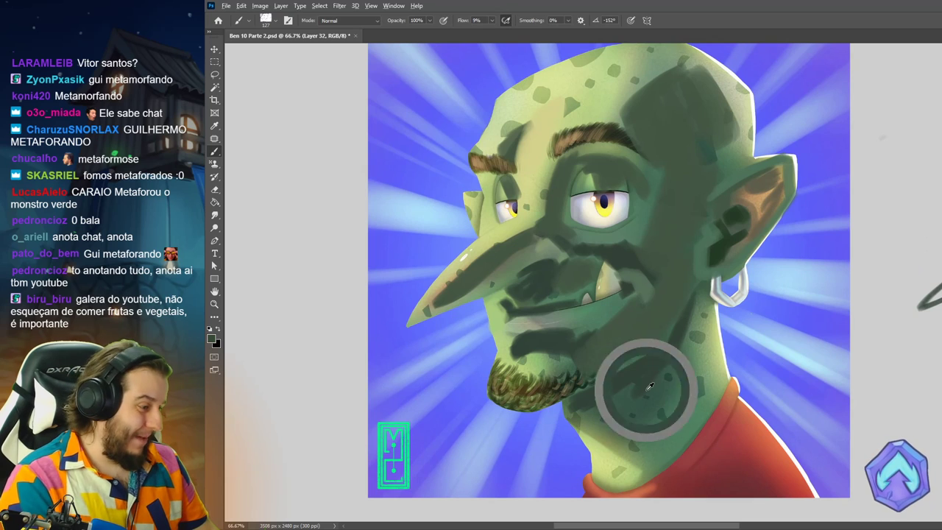
pyautogui.moveTo(650, 387); pyautogui.dragTo(661, 464)
pyautogui.keyDown('alt'); pyautogui.click(615, 401); pyautogui.keyUp('alt')
pyautogui.moveTo(616, 402)
pyautogui.mouseDown()
pyautogui.moveTo(606, 392)
pyautogui.moveTo(636, 437)
pyautogui.mouseUp()
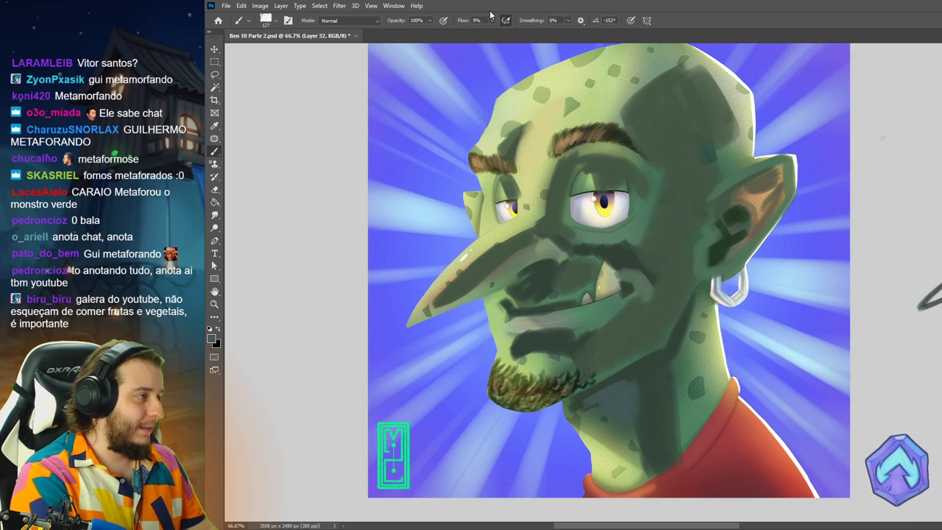
# Set the brush flow to 5% and model the front of the neck with sampled yellow-green lights and grey-green shadows.
pyautogui.moveTo(599, 380)
pyautogui.mouseDown()
pyautogui.moveTo(582, 401)
pyautogui.moveTo(624, 381)
pyautogui.moveTo(641, 443)
pyautogui.moveTo(608, 448)
pyautogui.mouseUp()
pyautogui.keyDown('alt'); pyautogui.click(645, 444); pyautogui.keyUp('alt')
pyautogui.keyDown('alt'); pyautogui.click(597, 431); pyautogui.keyUp('alt')
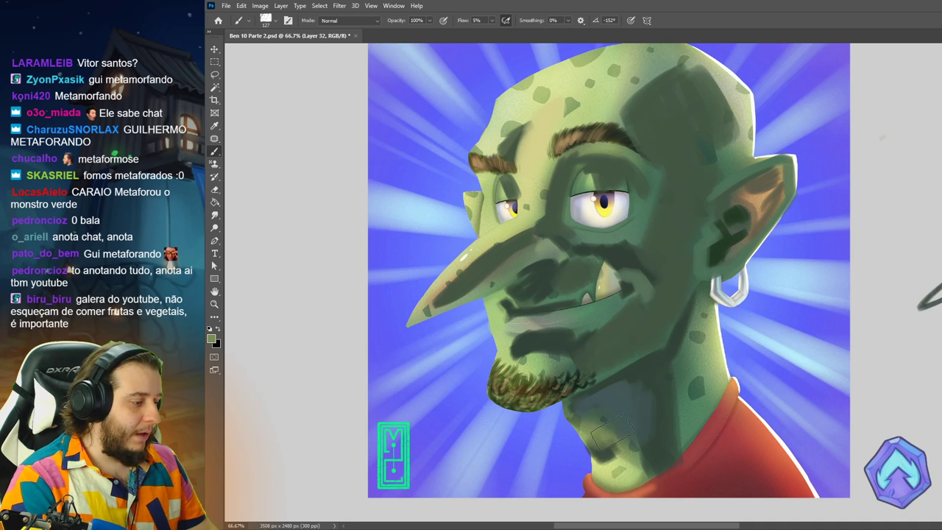
pyautogui.keyDown('alt'); pyautogui.click(616, 469); pyautogui.keyUp('alt')
pyautogui.moveTo(586, 418)
pyautogui.mouseDown()
pyautogui.moveTo(641, 444)
pyautogui.moveTo(603, 419)
pyautogui.moveTo(613, 401)
pyautogui.moveTo(619, 424)
pyautogui.mouseUp()
pyautogui.keyDown('alt'); pyautogui.click(605, 427); pyautogui.keyUp('alt')
pyautogui.keyDown('alt'); pyautogui.click(634, 412); pyautogui.keyUp('alt')
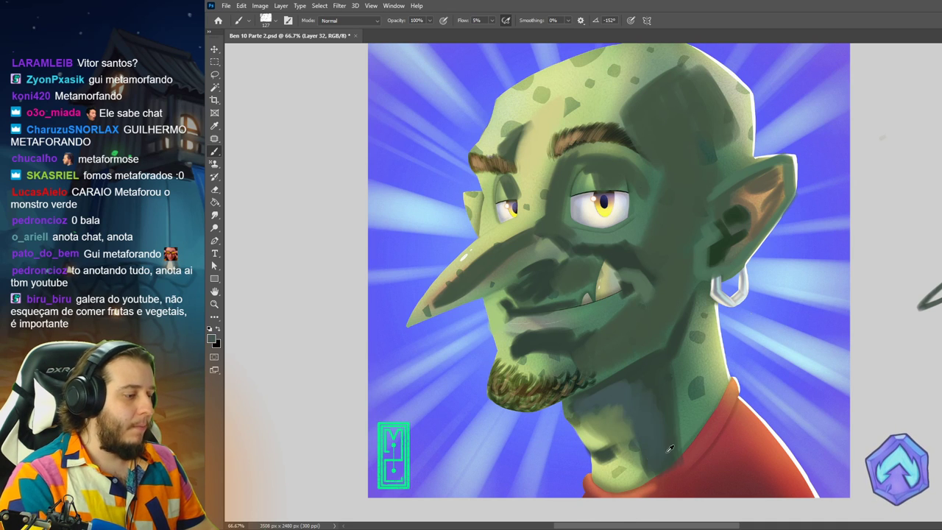
# Repaint the shirt with sampled dark red shadows along the collar and shoulder and orange-red on the lit side.
pyautogui.keyDown('alt'); pyautogui.click(700, 469); pyautogui.keyUp('alt')
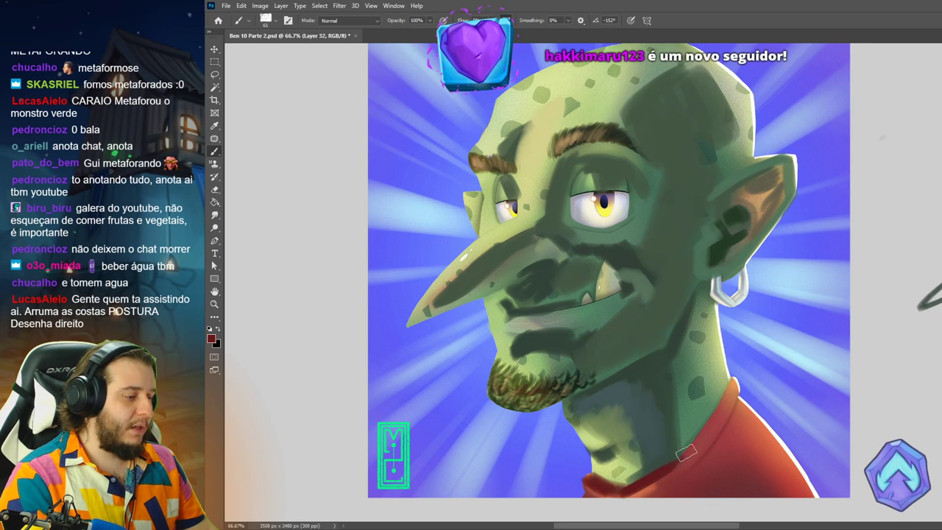
pyautogui.moveTo(587, 454)
pyautogui.mouseDown()
pyautogui.moveTo(557, 481)
pyautogui.moveTo(571, 487)
pyautogui.moveTo(580, 479)
pyautogui.moveTo(578, 453)
pyautogui.moveTo(584, 494)
pyautogui.moveTo(542, 476)
pyautogui.moveTo(501, 491)
pyautogui.moveTo(639, 483)
pyautogui.moveTo(606, 493)
pyautogui.moveTo(595, 480)
pyautogui.moveTo(610, 486)
pyautogui.moveTo(684, 469)
pyautogui.mouseUp()
pyautogui.keyDown('alt'); pyautogui.click(645, 491); pyautogui.keyUp('alt')
pyautogui.moveTo(623, 489)
pyautogui.mouseDown()
pyautogui.moveTo(600, 494)
pyautogui.moveTo(668, 466)
pyautogui.moveTo(613, 495)
pyautogui.moveTo(703, 468)
pyautogui.mouseUp()
pyautogui.keyDown('alt'); pyautogui.click(645, 491); pyautogui.keyUp('alt')
pyautogui.keyDown('alt'); pyautogui.click(721, 404); pyautogui.keyUp('alt')
pyautogui.keyDown('alt'); pyautogui.click(753, 426); pyautogui.keyUp('alt')
pyautogui.moveTo(750, 407)
pyautogui.mouseDown()
pyautogui.moveTo(788, 442)
pyautogui.moveTo(850, 479)
pyautogui.moveTo(818, 497)
pyautogui.mouseUp()
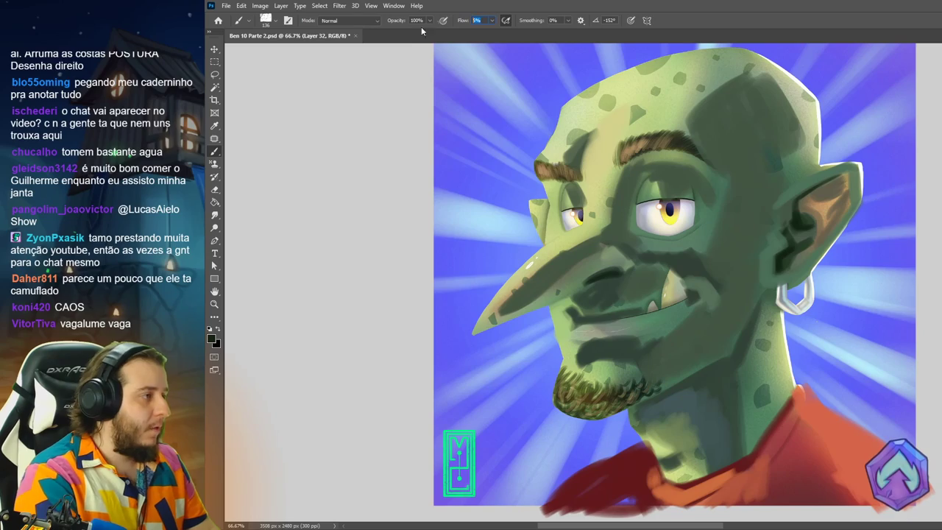
# Set the brush flow to 2% and blend the face's shadow planes, adding pale yellow-green light to the nose bridge and chin.
pyautogui.write('2')
pyautogui.press('Return')
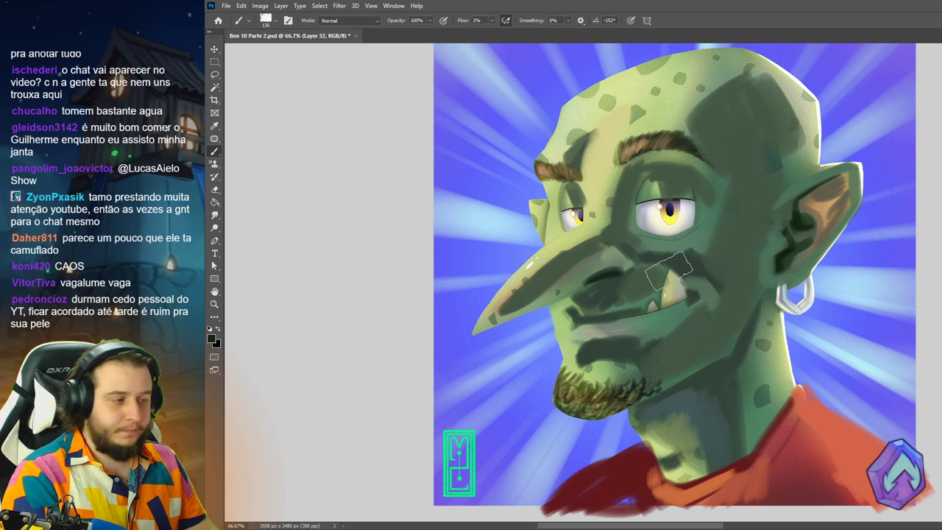
pyautogui.keyDown('alt'); pyautogui.click(719, 210); pyautogui.keyUp('alt')
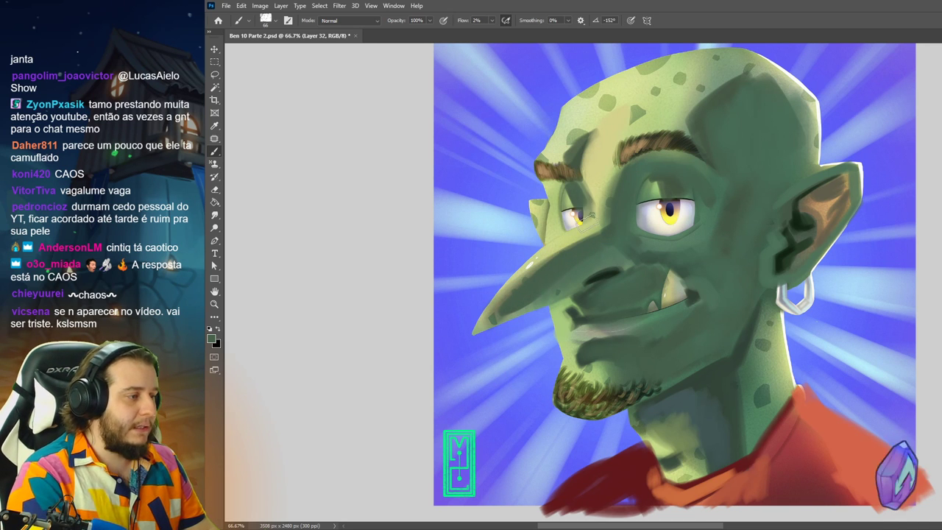
pyautogui.keyDown('alt'); pyautogui.click(583, 214); pyautogui.keyUp('alt')
pyautogui.moveTo(617, 339)
pyautogui.mouseDown()
pyautogui.moveTo(567, 333)
pyautogui.moveTo(581, 366)
pyautogui.moveTo(602, 373)
pyautogui.moveTo(610, 362)
pyautogui.mouseUp()
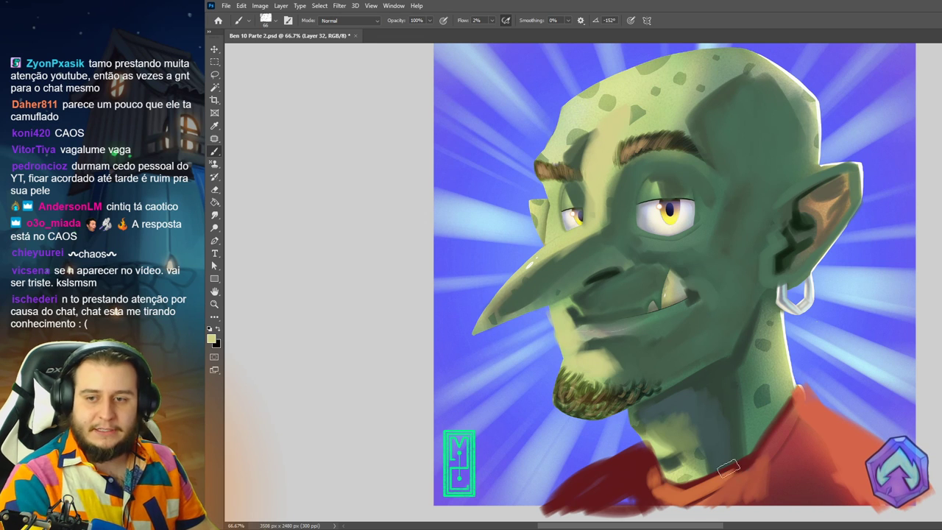
# Blend the neck's lights and shadows, and define the jawline up to the earlobe with dark green strokes at 8% flow.
pyautogui.moveTo(656, 441)
pyautogui.mouseDown()
pyautogui.moveTo(699, 456)
pyautogui.moveTo(690, 439)
pyautogui.moveTo(707, 442)
pyautogui.mouseUp()
pyautogui.keyDown('alt'); pyautogui.click(700, 455); pyautogui.keyUp('alt')
pyautogui.keyDown('alt'); pyautogui.click(681, 412); pyautogui.keyUp('alt')
pyautogui.moveTo(680, 411); pyautogui.dragTo(692, 431)
pyautogui.moveTo(734, 364)
pyautogui.mouseDown()
pyautogui.moveTo(759, 308)
pyautogui.moveTo(757, 431)
pyautogui.mouseUp()
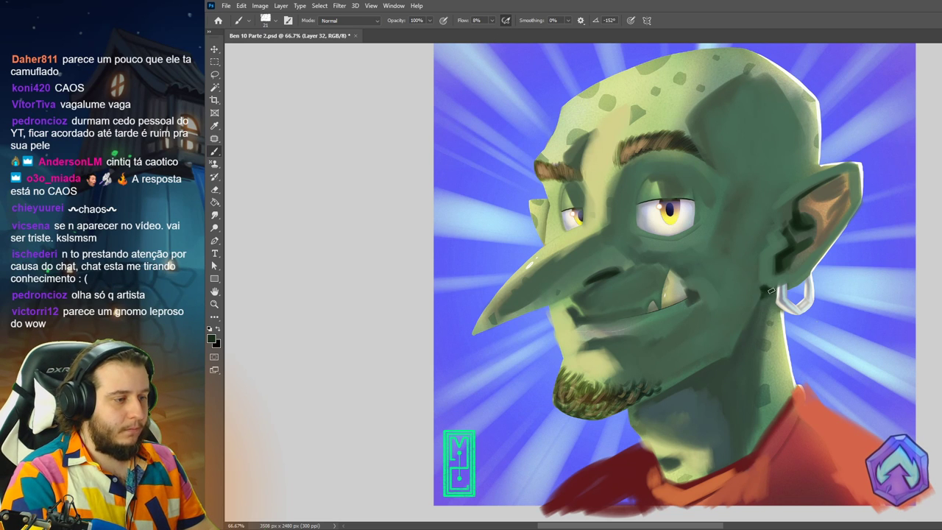
pyautogui.moveTo(645, 398); pyautogui.dragTo(727, 361)
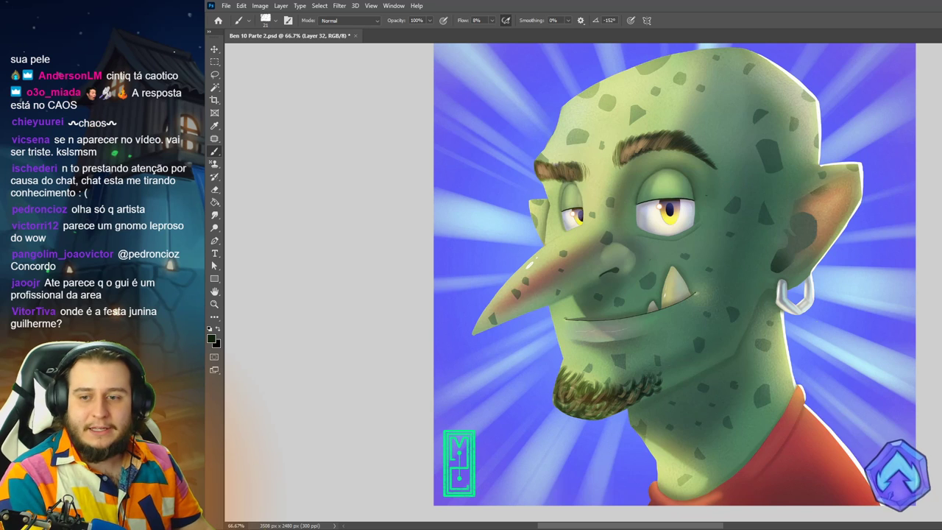
# Compare the portrait with and without the overpainting on Layer 32.
pyautogui.hotkey('ctrl', ',')
pyautogui.hotkey('ctrl', ',')
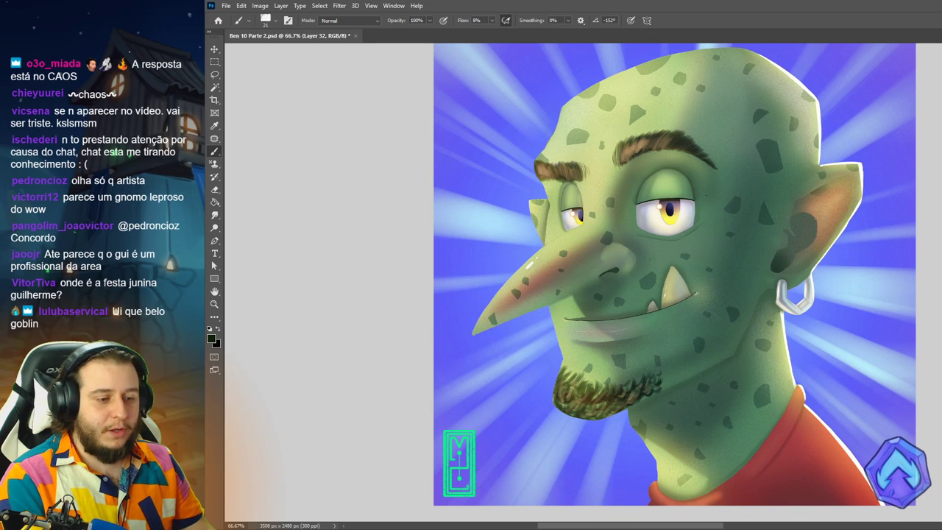
pyautogui.hotkey('ctrl', ',')
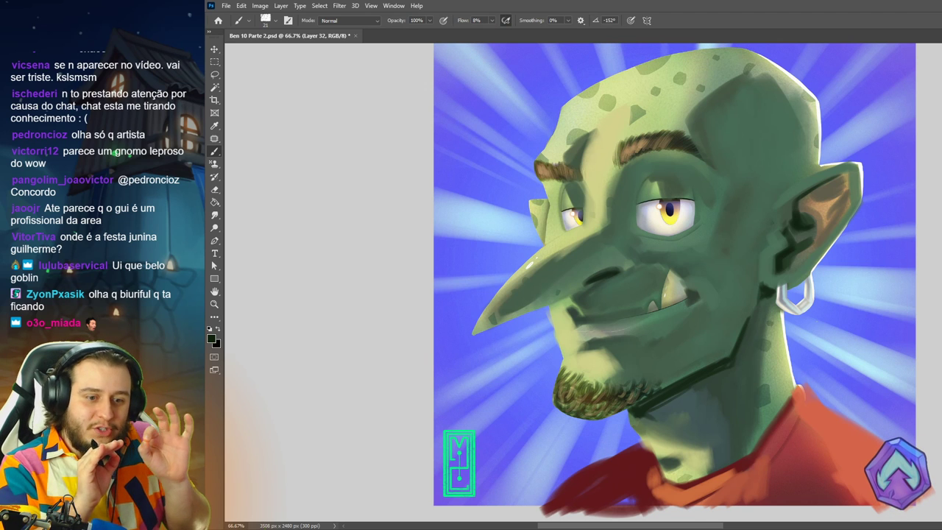
pyautogui.hotkey('ctrl', ',')
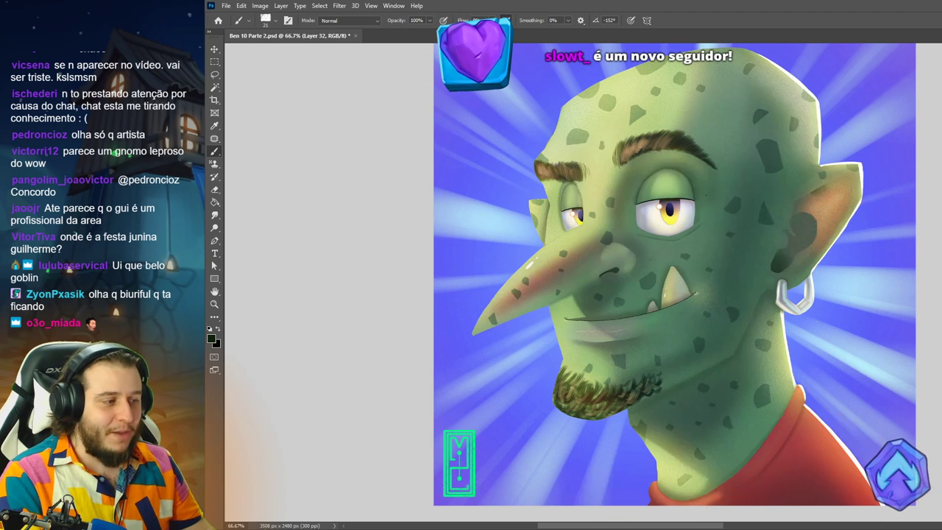
# Isolate the painted mouth and cheek area on a separate layer and compare it with the original portrait.
pyautogui.hotkey('ctrl', ',')
pyautogui.press('l')
pyautogui.moveTo(688, 237); pyautogui.dragTo(673, 235)
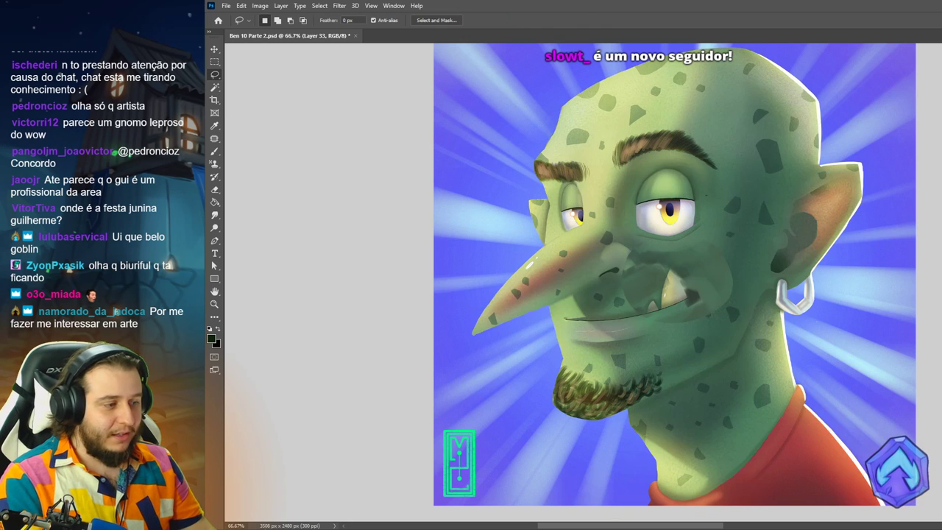
pyautogui.hotkey('ctrl', ',')
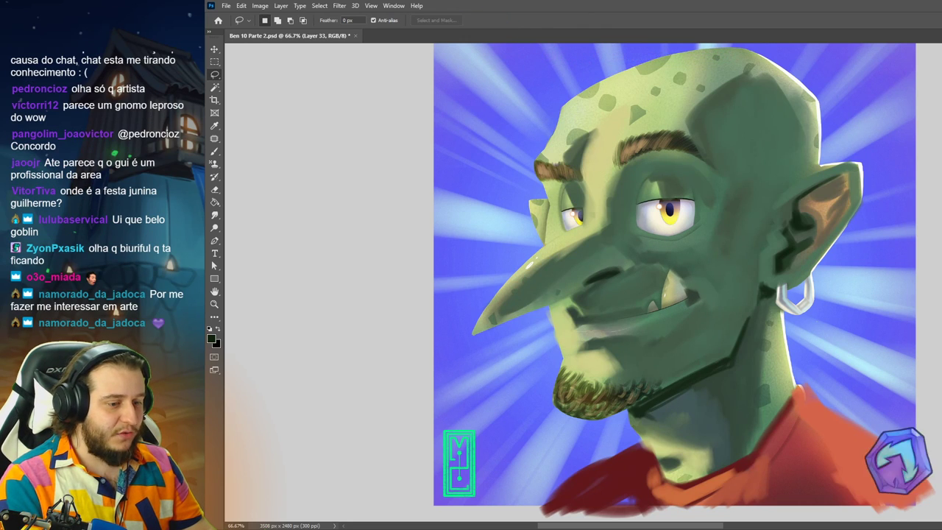
# Return to painting on Layer 32 and add dark accents around the nostril, mouth corner and lips with light green on the upper lip.
pyautogui.press('b')
pyautogui.hotkey('alt', '[')
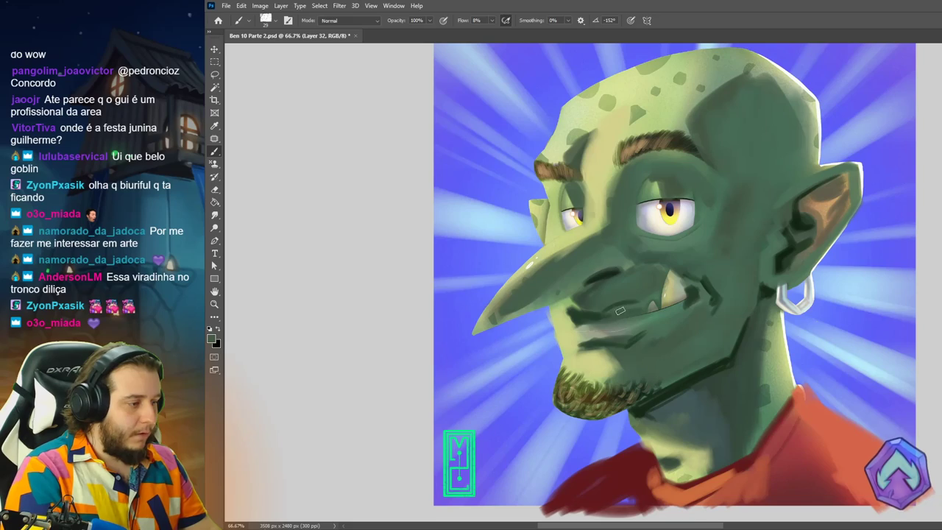
pyautogui.keyDown('alt'); pyautogui.click(573, 306); pyautogui.keyUp('alt')
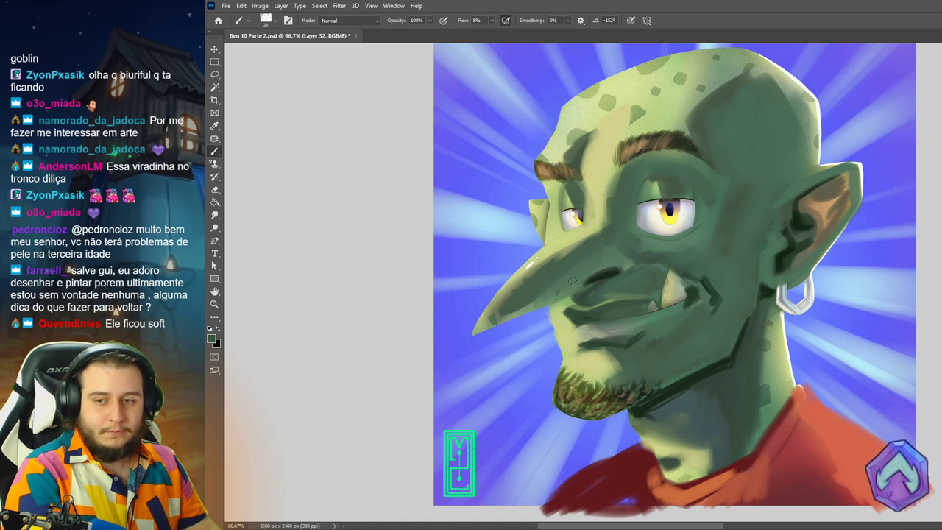
pyautogui.keyDown('alt'); pyautogui.click(588, 308); pyautogui.keyUp('alt')
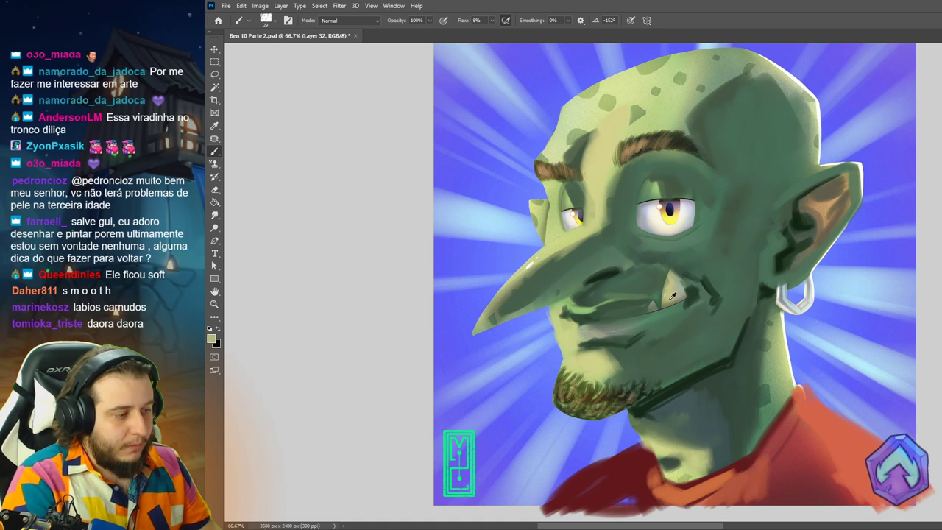
# Repaint both tusks with sampled cream and grey tones and reinforce the dark green mouth line around them.
pyautogui.keyDown('alt'); pyautogui.click(667, 302); pyautogui.keyUp('alt')
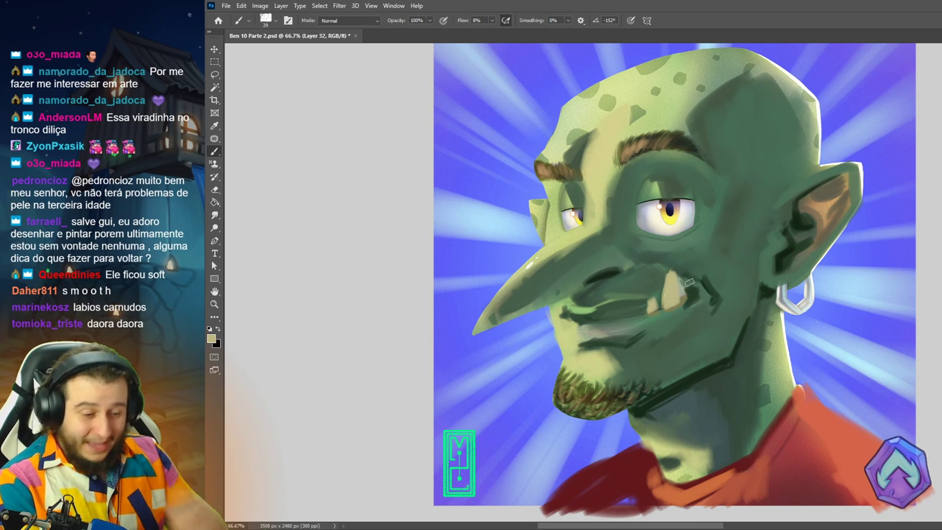
pyautogui.keyDown('alt'); pyautogui.click(679, 290); pyautogui.keyUp('alt')
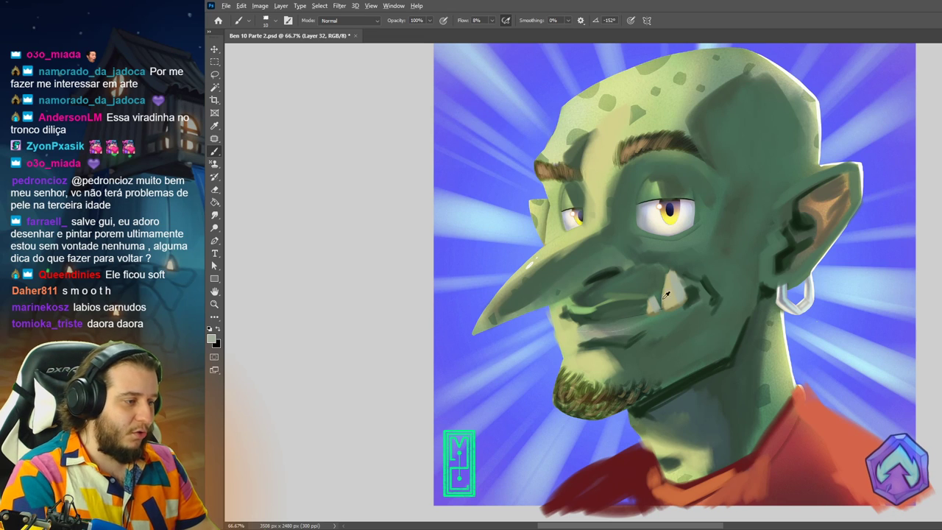
pyautogui.keyDown('alt'); pyautogui.click(611, 275); pyautogui.keyUp('alt')
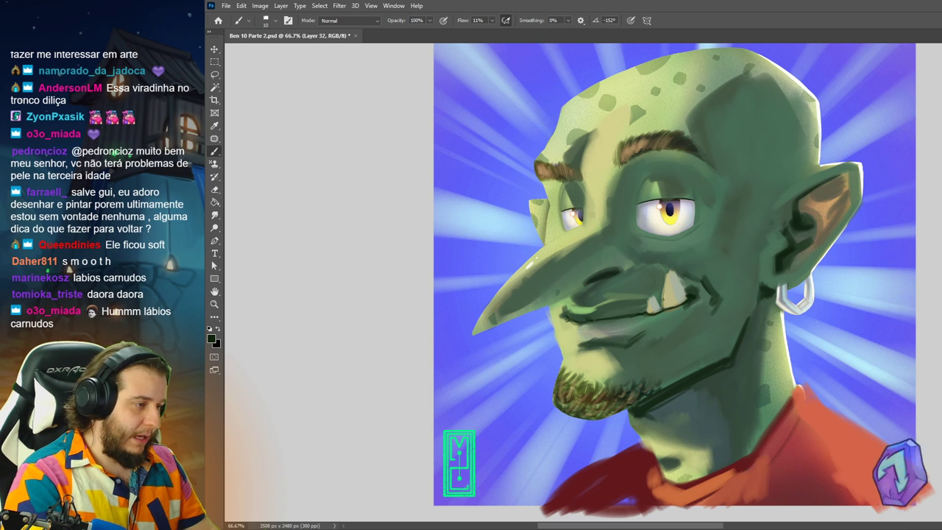
# Sharpen the tusk edges and nostril crease in dark green and add lighter planes around the nostril, mouth corner and chin.
pyautogui.moveTo(663, 299); pyautogui.dragTo(663, 289)
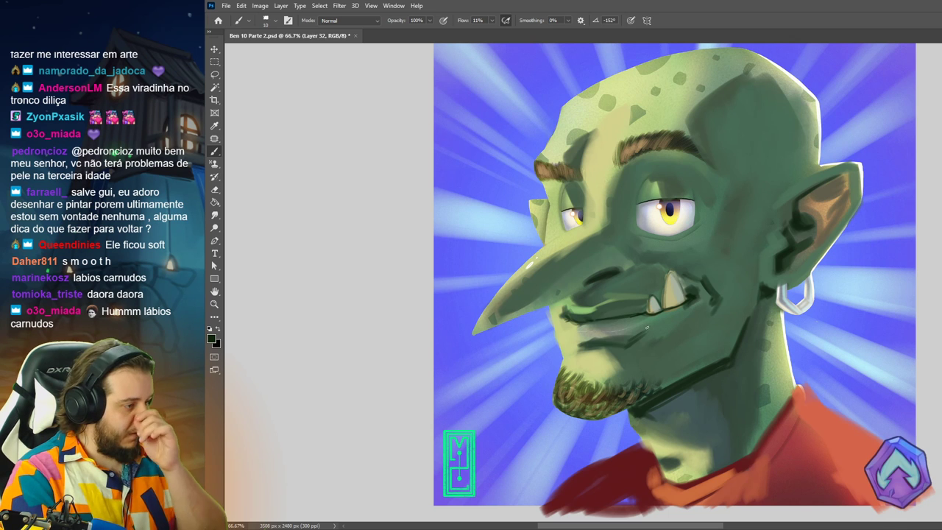
pyautogui.click(703, 280)
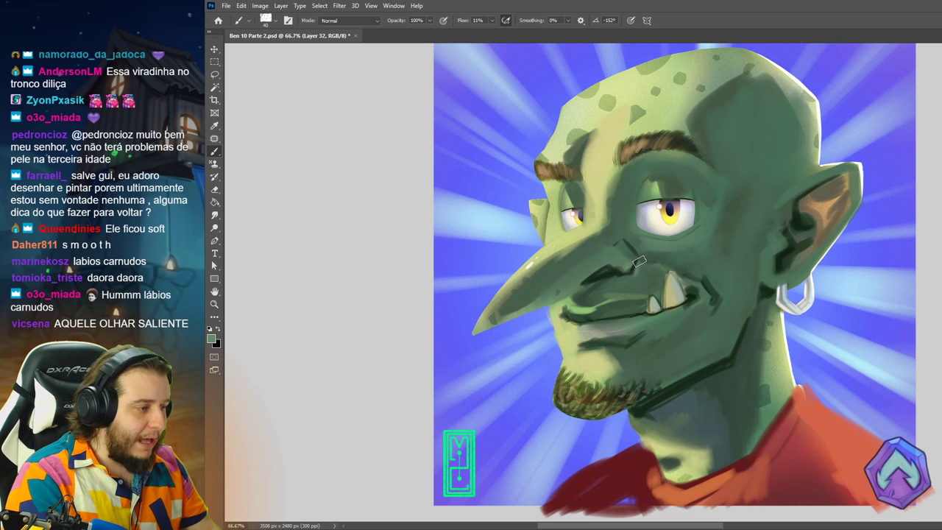
pyautogui.moveTo(640, 267); pyautogui.dragTo(661, 286)
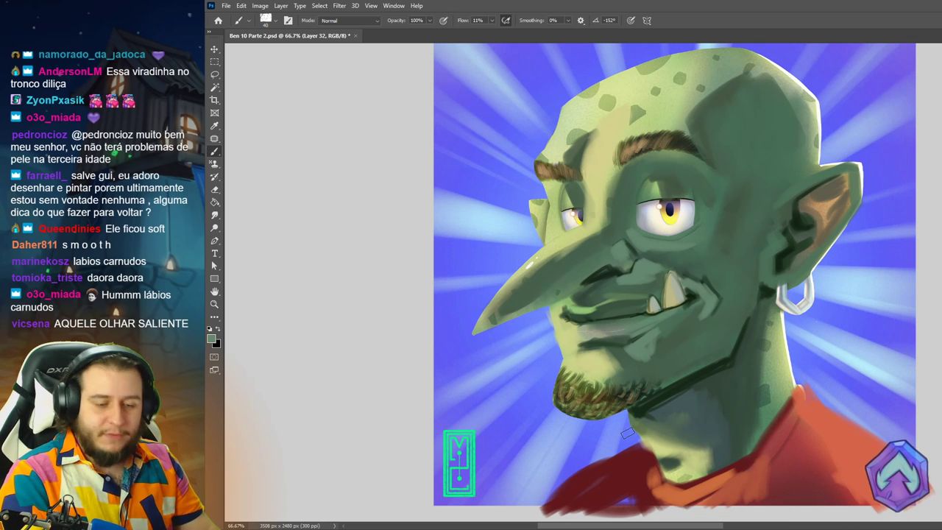
# Add lighter green strokes on the neck below the jaw and in front of the ear, with dark accents inside the ear.
pyautogui.keyDown('alt'); pyautogui.click(724, 381); pyautogui.keyUp('alt')
pyautogui.moveTo(729, 375); pyautogui.dragTo(733, 430)
pyautogui.moveTo(792, 212); pyautogui.dragTo(798, 224)
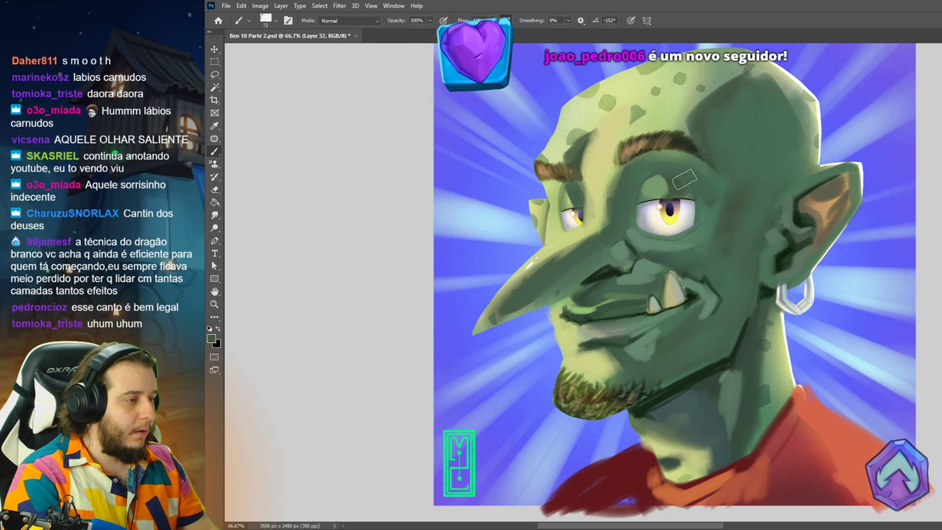
pyautogui.keyDown('alt'); pyautogui.click(751, 201); pyautogui.keyUp('alt')
pyautogui.keyDown('alt'); pyautogui.click(787, 261); pyautogui.keyUp('alt')
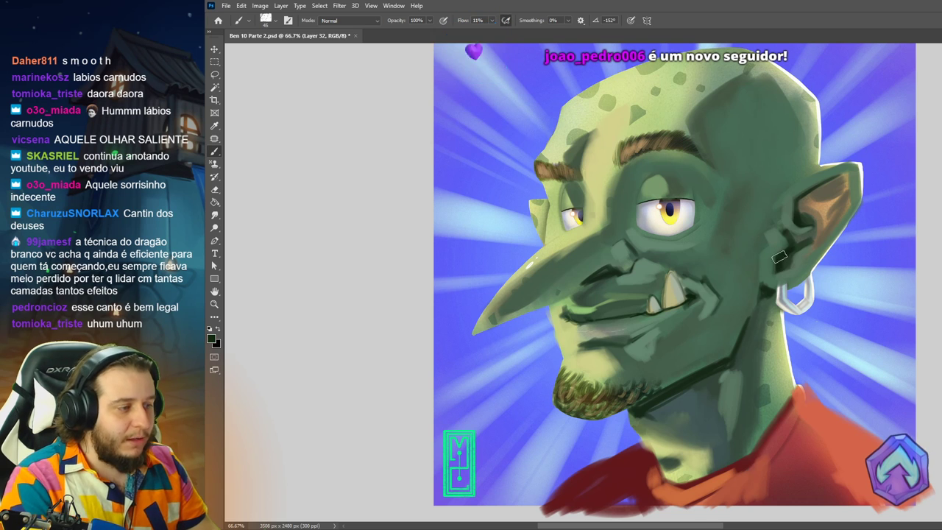
pyautogui.moveTo(785, 254); pyautogui.dragTo(776, 260)
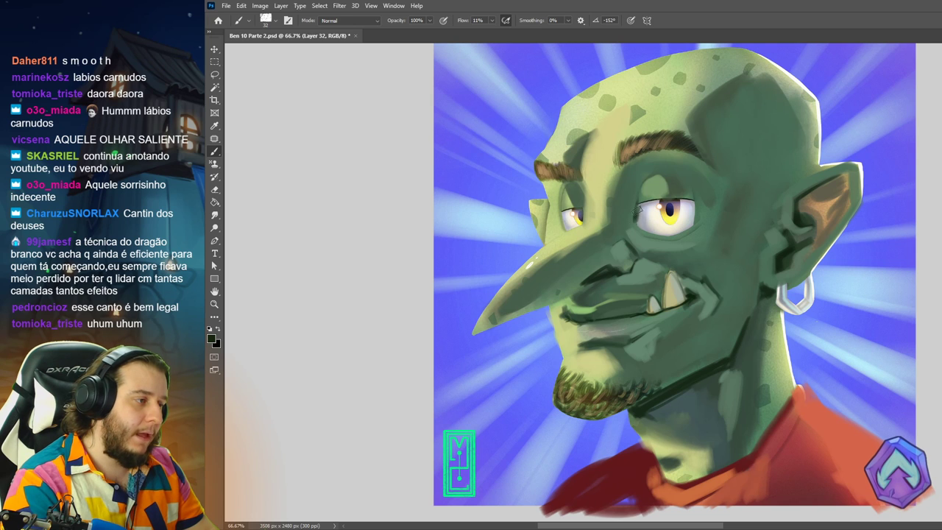
# Sketch an oval eyeball with a straight half-closed lid line and an iris on the blank canvas beside the portrait.
pyautogui.moveTo(799, 276); pyautogui.dragTo(622, 267)
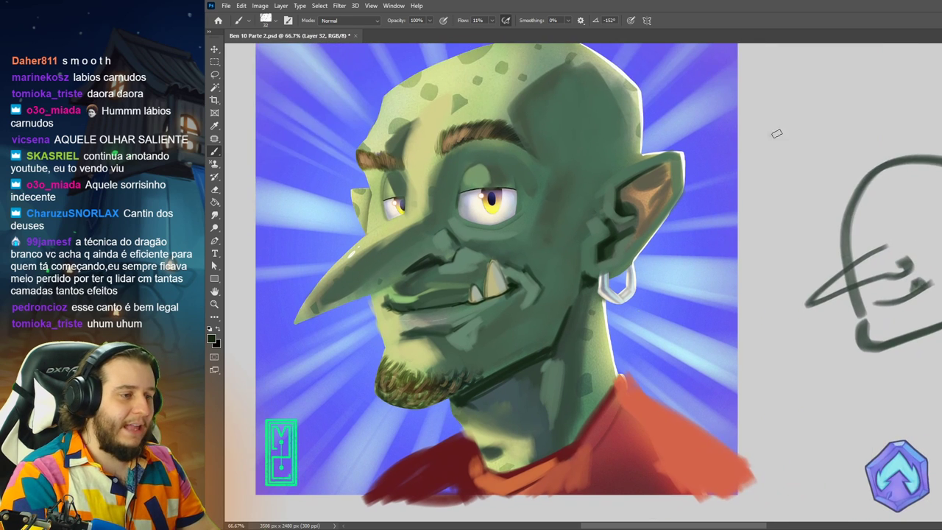
pyautogui.moveTo(773, 135); pyautogui.dragTo(639, 175)
pyautogui.moveTo(780, 150)
pyautogui.mouseDown()
pyautogui.moveTo(778, 112)
pyautogui.moveTo(801, 168)
pyautogui.moveTo(776, 127)
pyautogui.moveTo(853, 118)
pyautogui.mouseUp()
pyautogui.moveTo(795, 117)
pyautogui.mouseDown()
pyautogui.moveTo(826, 120)
pyautogui.moveTo(811, 131)
pyautogui.mouseUp()
pyautogui.hscroll(2, 890, 179)
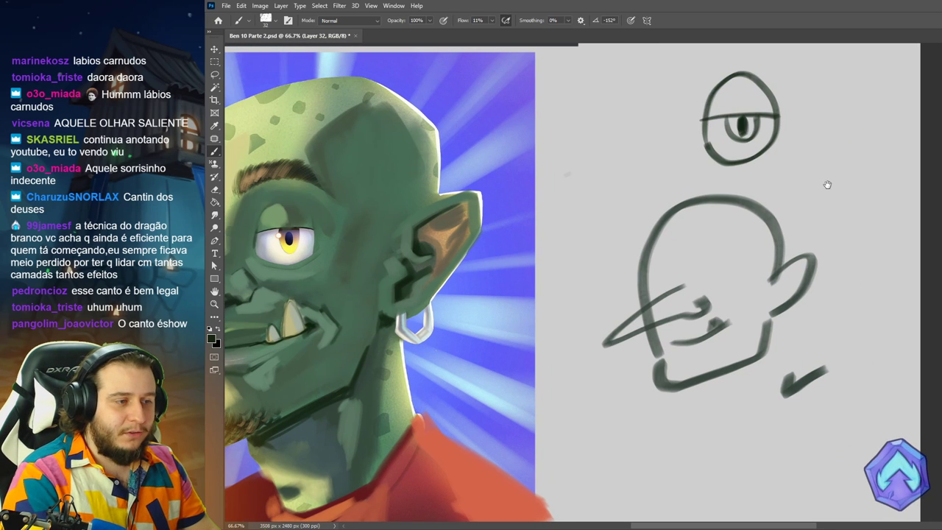
# Sketch a second eye beside the oval one, with an arched upper lid, a lower lid fold and an iris.
pyautogui.moveTo(804, 191)
pyautogui.mouseDown()
pyautogui.moveTo(842, 164)
pyautogui.moveTo(878, 190)
pyautogui.moveTo(860, 145)
pyautogui.moveTo(810, 168)
pyautogui.mouseUp()
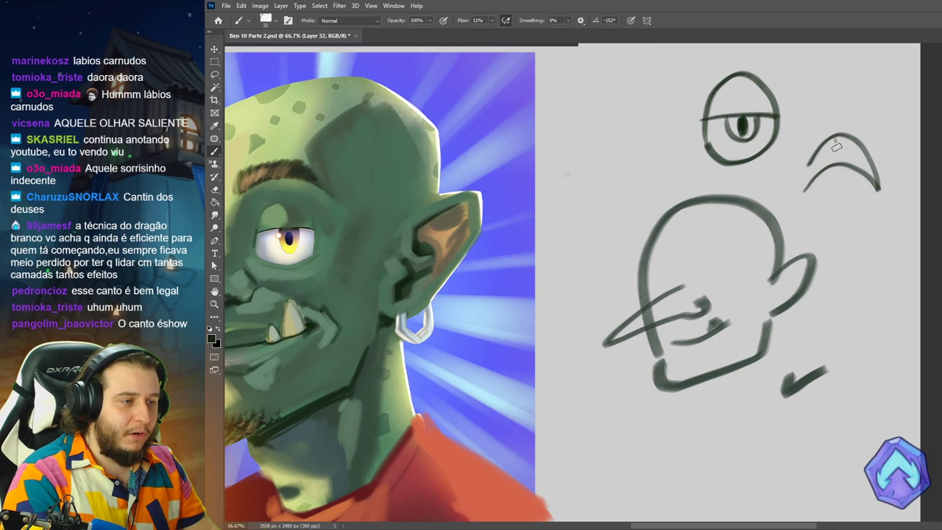
pyautogui.moveTo(845, 139); pyautogui.dragTo(846, 163)
pyautogui.moveTo(804, 193)
pyautogui.mouseDown()
pyautogui.moveTo(851, 200)
pyautogui.moveTo(871, 192)
pyautogui.moveTo(851, 210)
pyautogui.mouseUp()
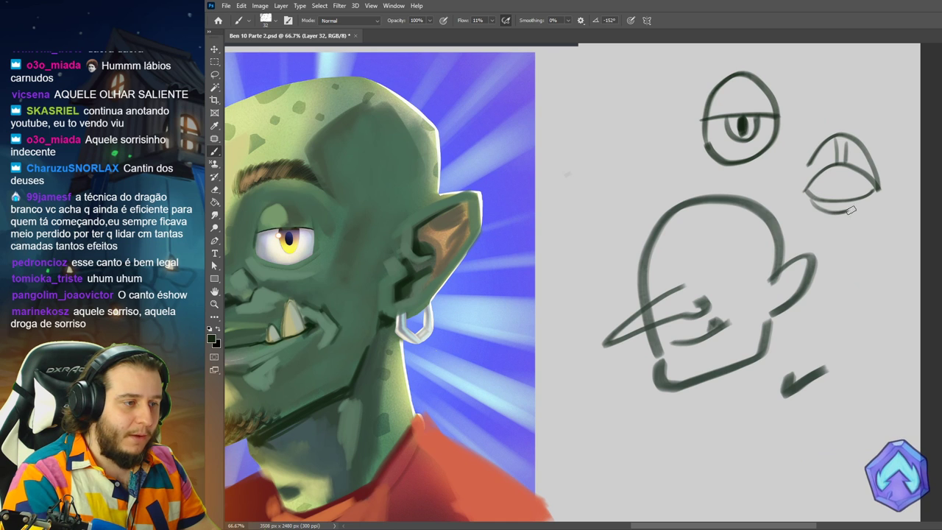
pyautogui.moveTo(841, 169)
pyautogui.mouseDown()
pyautogui.moveTo(829, 186)
pyautogui.moveTo(844, 178)
pyautogui.moveTo(845, 192)
pyautogui.moveTo(856, 172)
pyautogui.mouseUp()
pyautogui.hotkey('ctrl', 'z')
pyautogui.hotkey('ctrl', 'z')
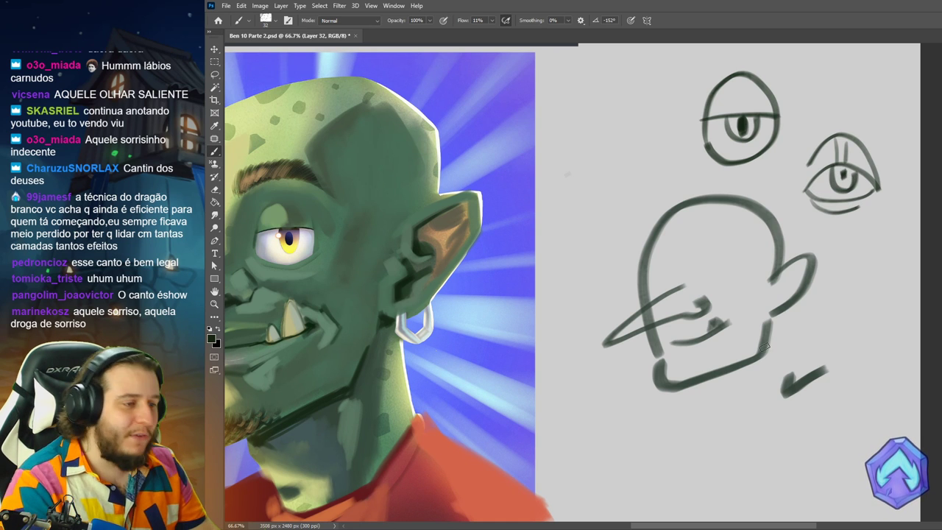
# Paint a thick dark upper lash line on the goblin's near eye, raise its lower lid and mark the crease above it.
pyautogui.moveTo(670, 277); pyautogui.dragTo(931, 245)
pyautogui.moveTo(586, 252); pyautogui.dragTo(709, 271)
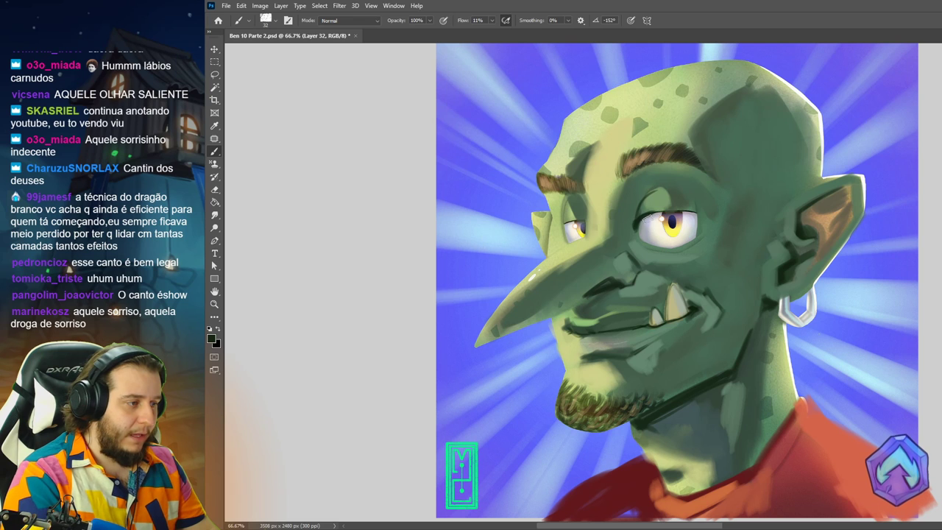
pyautogui.moveTo(642, 217); pyautogui.dragTo(695, 217)
pyautogui.keyDown('alt'); pyautogui.click(636, 218); pyautogui.keyUp('alt')
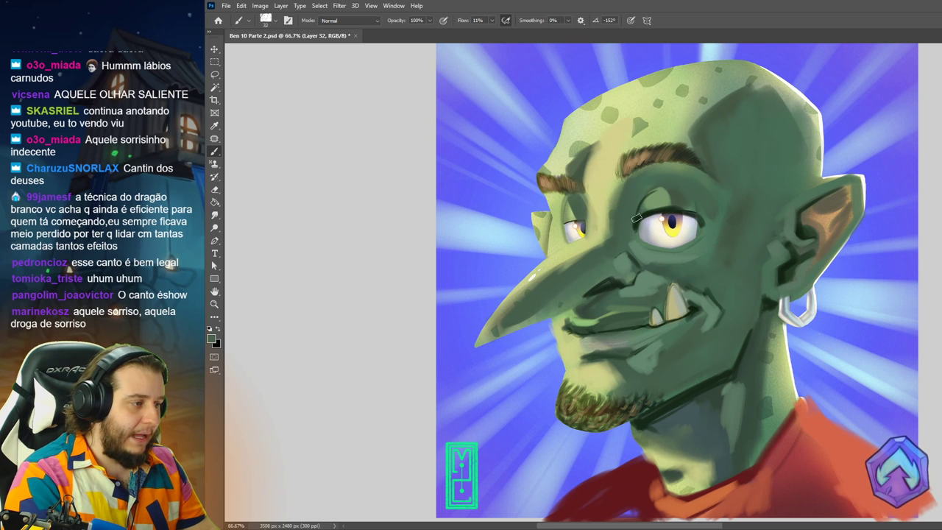
pyautogui.moveTo(635, 235)
pyautogui.mouseDown()
pyautogui.moveTo(695, 241)
pyautogui.moveTo(665, 243)
pyautogui.mouseUp()
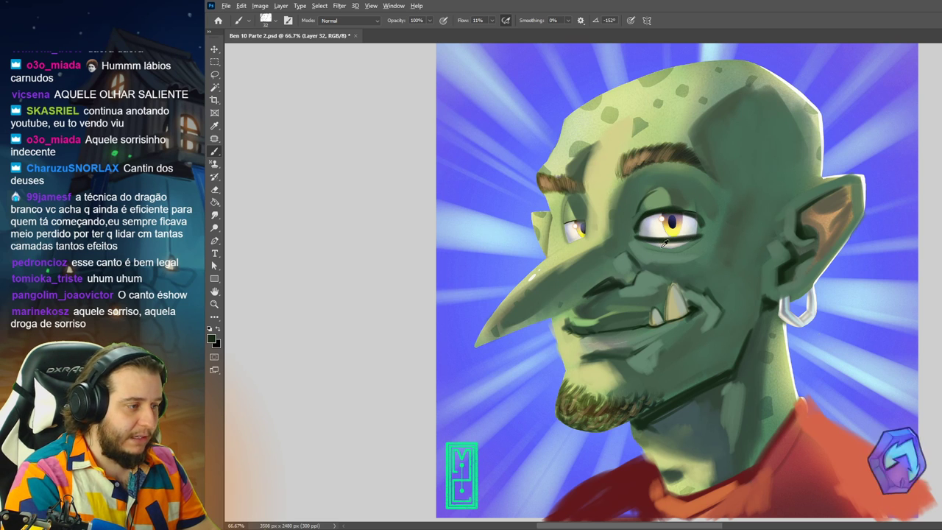
pyautogui.hotkey('ctrl', 'z')
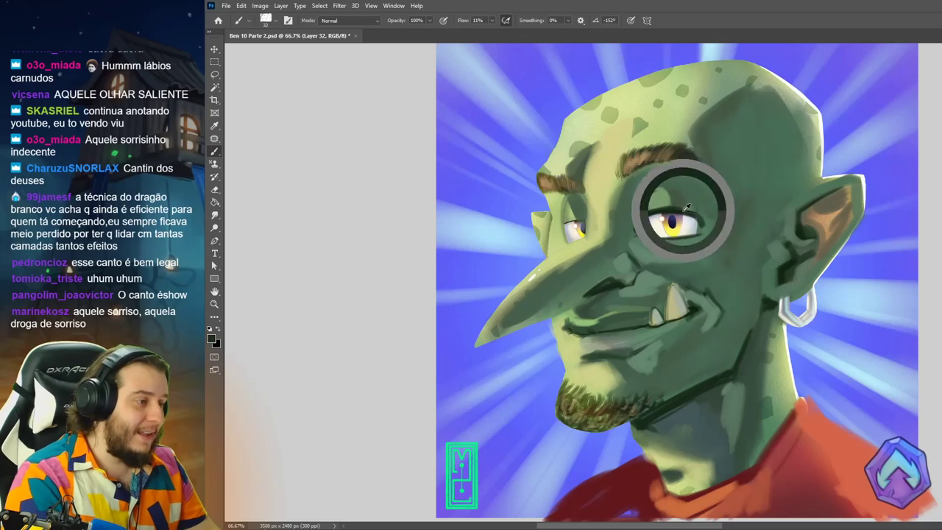
pyautogui.keyDown('alt'); pyautogui.click(699, 217); pyautogui.keyUp('alt')
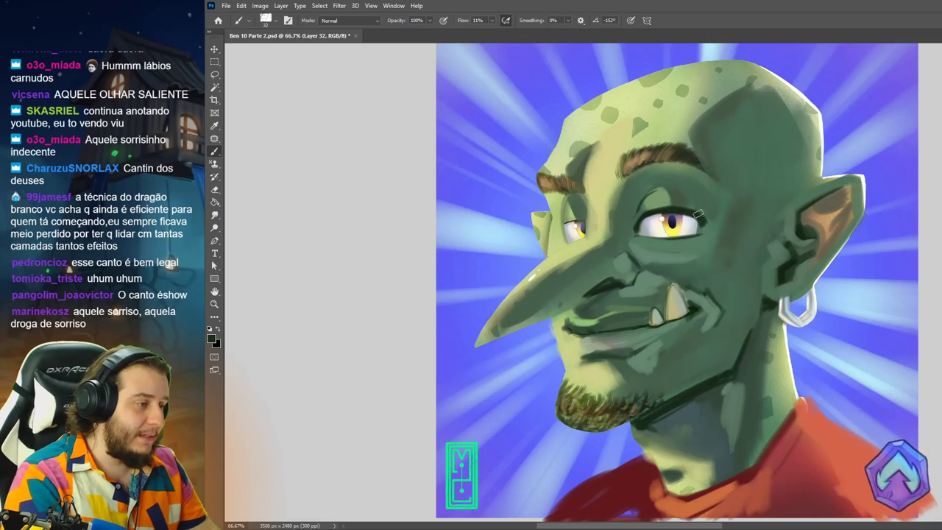
pyautogui.moveTo(698, 213); pyautogui.dragTo(662, 193)
# Repaint the near eyebrow as a thick, solid dark brown arch, cleaning its lower edge with sampled skin green.
pyautogui.scroll(1, 658, 169)
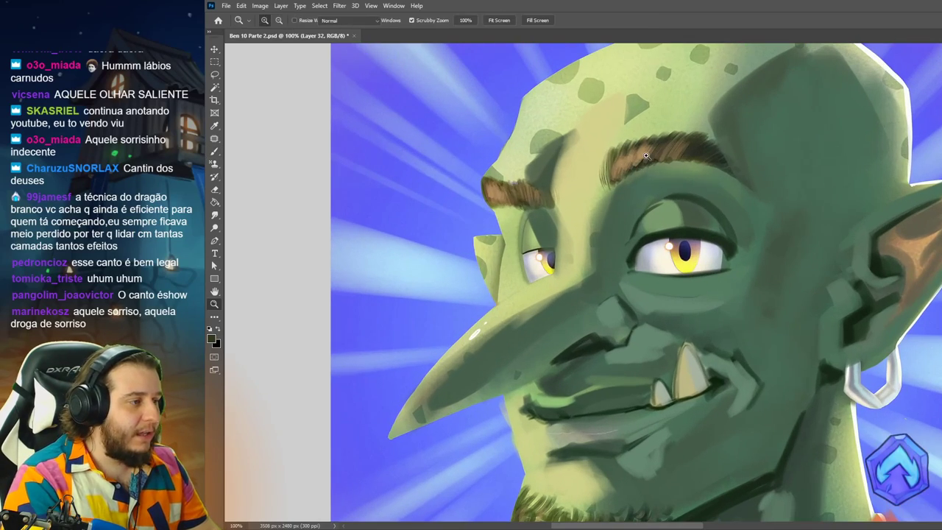
pyautogui.moveTo(632, 162); pyautogui.dragTo(696, 151)
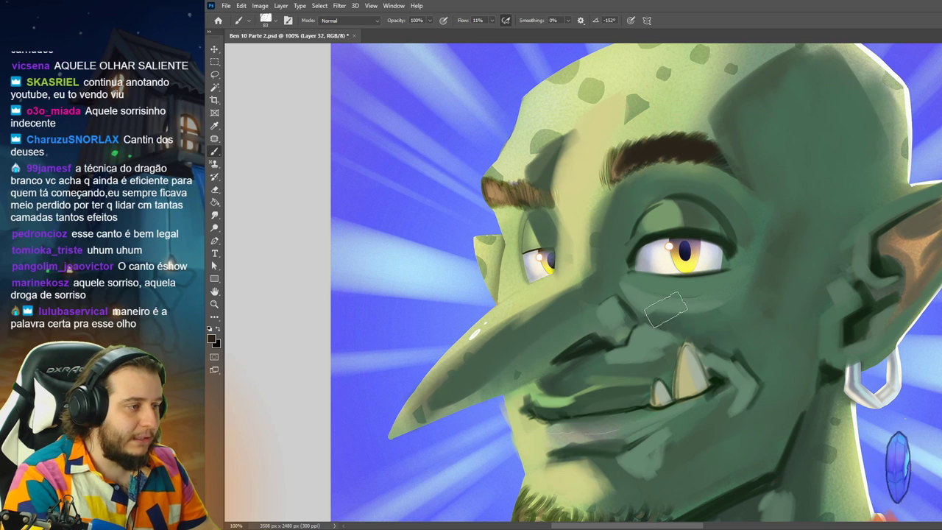
pyautogui.hotkey('ctrl', 'z')
pyautogui.moveTo(610, 152); pyautogui.dragTo(611, 170)
pyautogui.moveTo(629, 134); pyautogui.dragTo(736, 154)
pyautogui.keyDown('alt'); pyautogui.click(631, 190); pyautogui.keyUp('alt')
pyautogui.moveTo(626, 183)
pyautogui.mouseDown()
pyautogui.moveTo(633, 173)
pyautogui.moveTo(712, 173)
pyautogui.mouseUp()
pyautogui.keyDown('alt'); pyautogui.click(623, 146); pyautogui.keyUp('alt')
pyautogui.moveTo(614, 154)
pyautogui.mouseDown()
pyautogui.moveTo(613, 136)
pyautogui.moveTo(681, 138)
pyautogui.mouseUp()
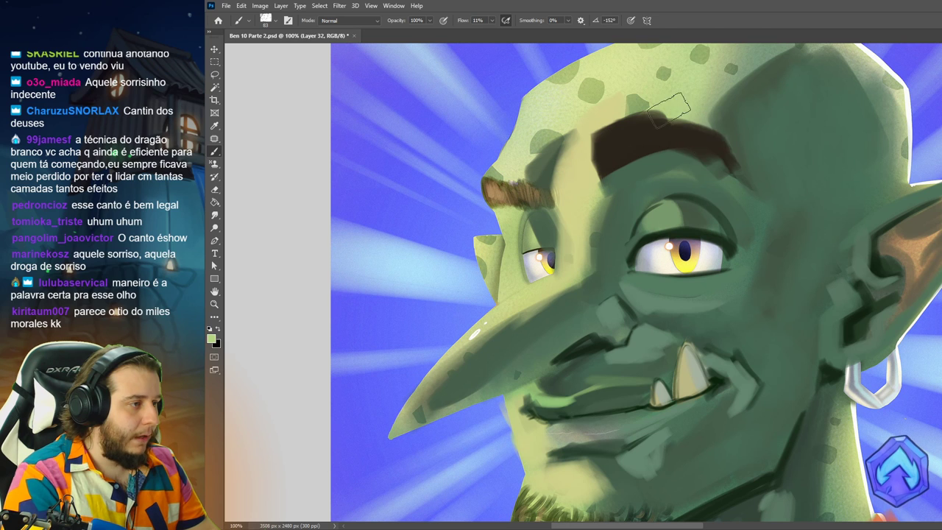
# Trim the near eyebrow with sampled light and dark skin greens to give it a tapered arch and a notched inner end.
pyautogui.keyDown('alt'); pyautogui.click(689, 163); pyautogui.keyUp('alt')
pyautogui.hotkey('ctrl', '-')
pyautogui.keyDown('alt'); pyautogui.click(661, 179); pyautogui.keyUp('alt')
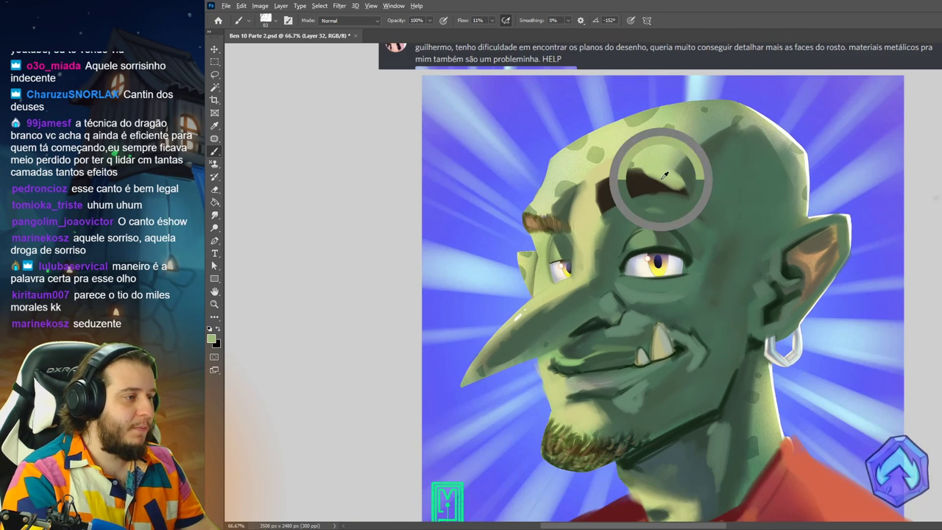
pyautogui.moveTo(648, 186)
pyautogui.mouseDown()
pyautogui.moveTo(693, 193)
pyautogui.moveTo(643, 180)
pyautogui.moveTo(693, 192)
pyautogui.moveTo(699, 206)
pyautogui.moveTo(684, 188)
pyautogui.moveTo(707, 177)
pyautogui.moveTo(715, 203)
pyautogui.moveTo(696, 181)
pyautogui.moveTo(640, 199)
pyautogui.mouseUp()
pyautogui.keyDown('alt'); pyautogui.click(703, 181); pyautogui.keyUp('alt')
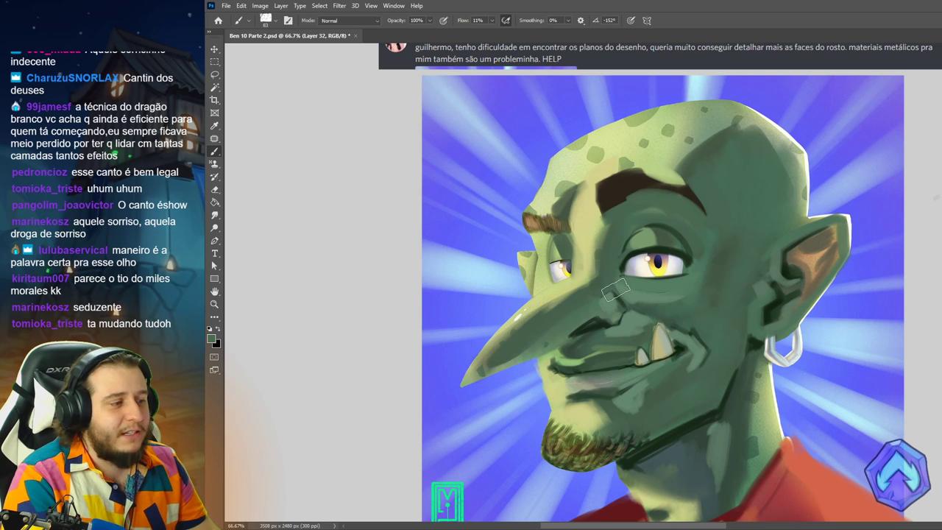
pyautogui.keyDown('alt'); pyautogui.click(617, 187); pyautogui.keyUp('alt')
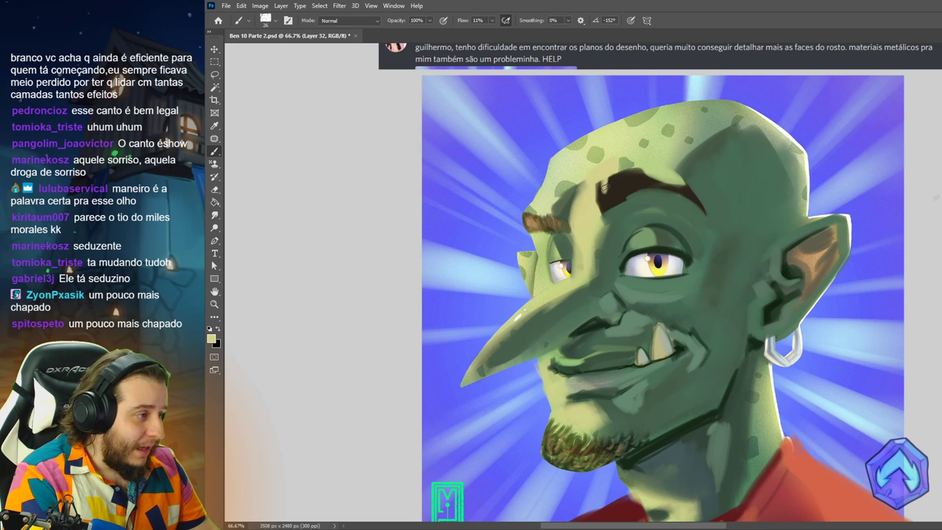
# Repaint the far eyebrow as a solid dark brown angled shape and refine its edges with sampled skin tones.
pyautogui.moveTo(556, 211)
pyautogui.mouseDown()
pyautogui.moveTo(523, 217)
pyautogui.moveTo(533, 234)
pyautogui.moveTo(549, 232)
pyautogui.moveTo(528, 229)
pyautogui.moveTo(564, 233)
pyautogui.moveTo(527, 218)
pyautogui.moveTo(529, 210)
pyautogui.moveTo(558, 218)
pyautogui.mouseUp()
pyautogui.hotkey('ctrl', 'z')
pyautogui.hotkey('ctrl', 'z')
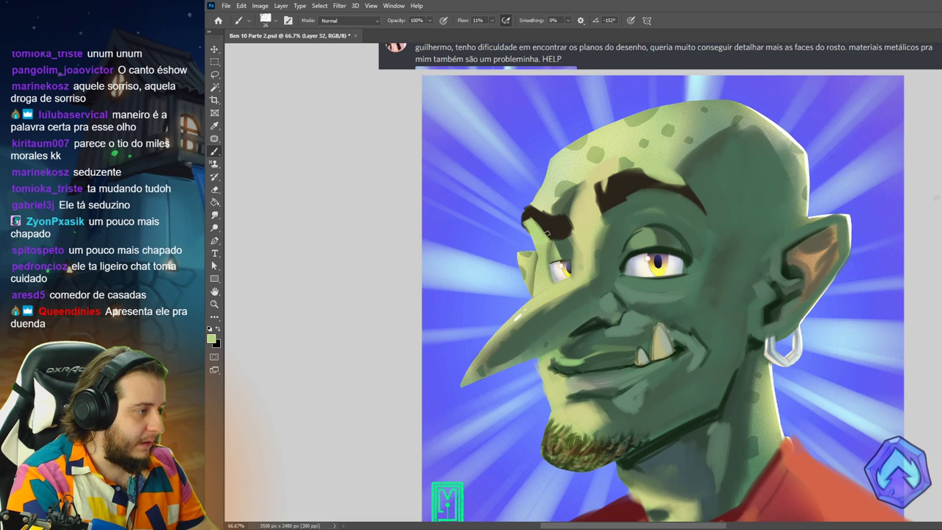
pyautogui.keyDown('alt'); pyautogui.click(541, 209); pyautogui.keyUp('alt')
pyautogui.keyDown('alt'); pyautogui.click(550, 228); pyautogui.keyUp('alt')
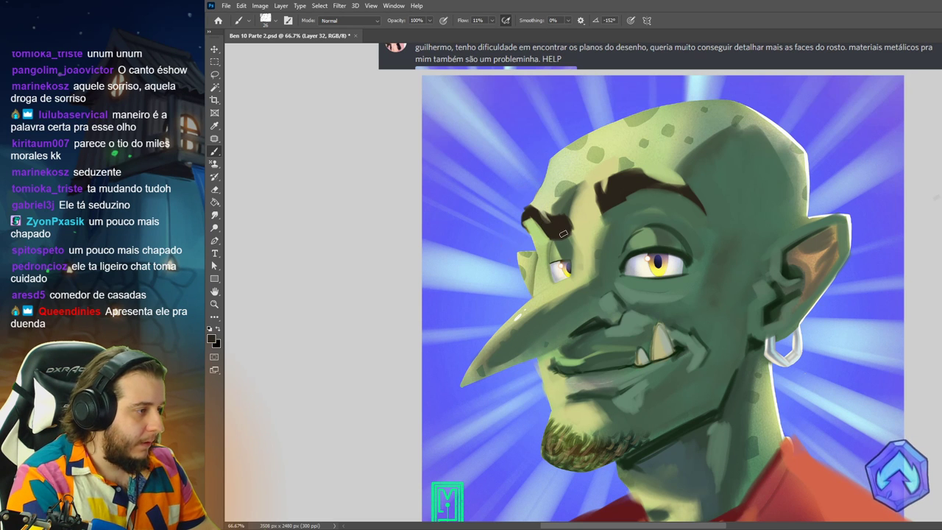
pyautogui.moveTo(576, 223); pyautogui.dragTo(579, 241)
# Extend the cream light plane down the nose bridge over the far eye's inner corner and rework the nose and lip shading.
pyautogui.keyDown('alt'); pyautogui.click(574, 250); pyautogui.keyUp('alt')
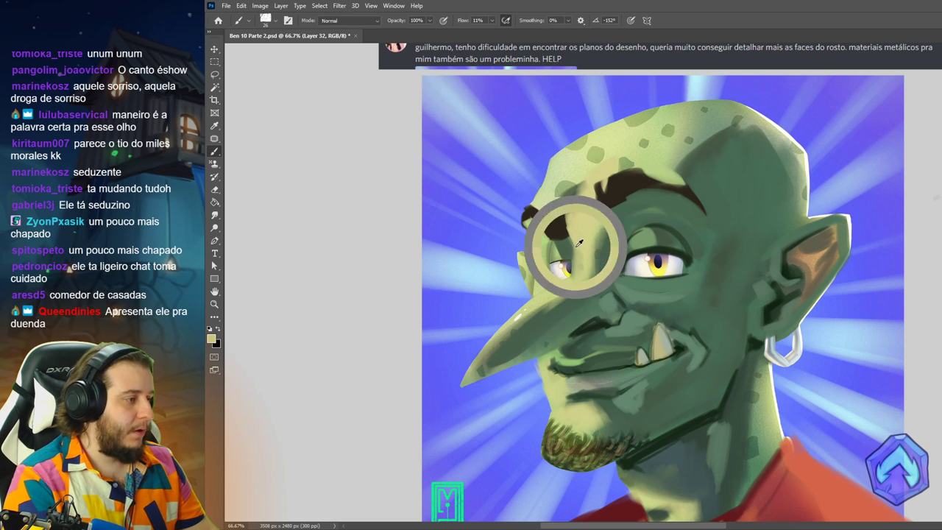
pyautogui.moveTo(579, 233)
pyautogui.mouseDown()
pyautogui.moveTo(567, 287)
pyautogui.moveTo(565, 278)
pyautogui.mouseUp()
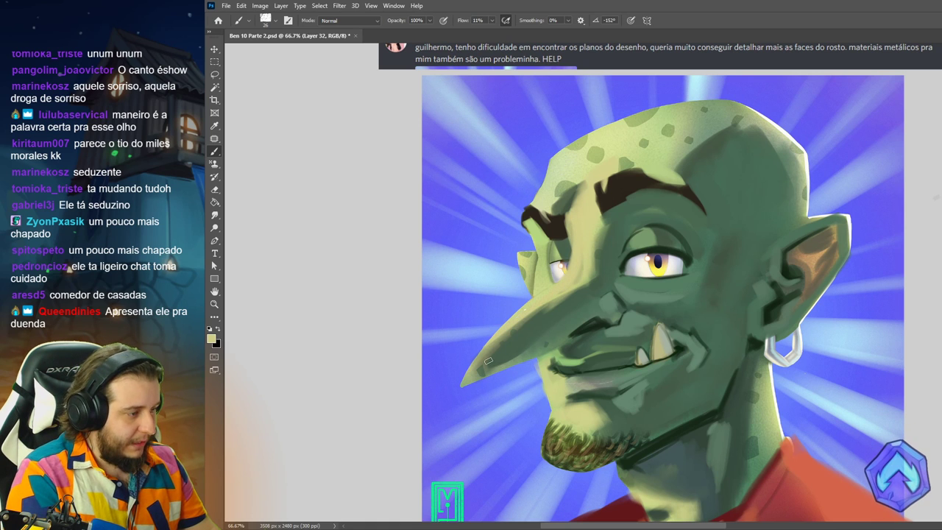
pyautogui.keyDown('alt'); pyautogui.click(537, 238); pyautogui.keyUp('alt')
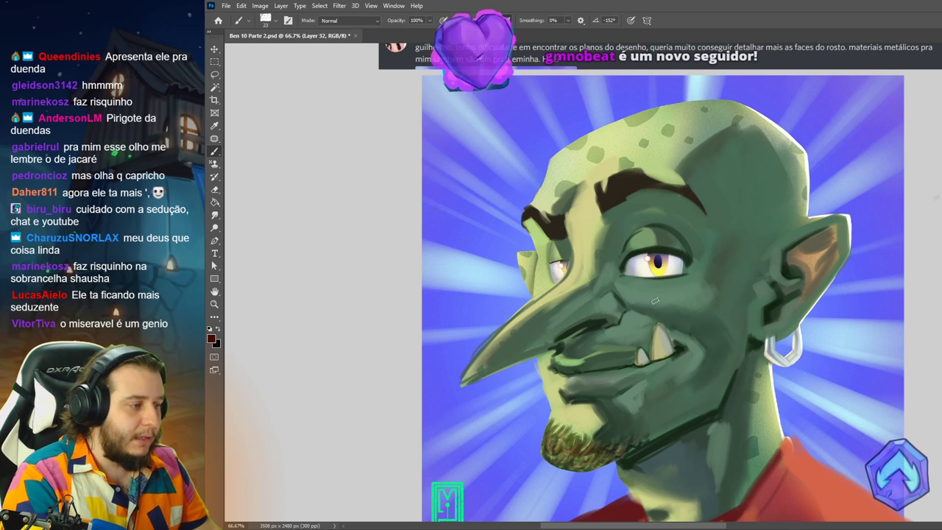
pyautogui.moveTo(647, 286)
pyautogui.mouseDown()
pyautogui.moveTo(622, 361)
pyautogui.moveTo(622, 430)
pyautogui.mouseUp()
pyautogui.hotkey('ctrl', 'z')
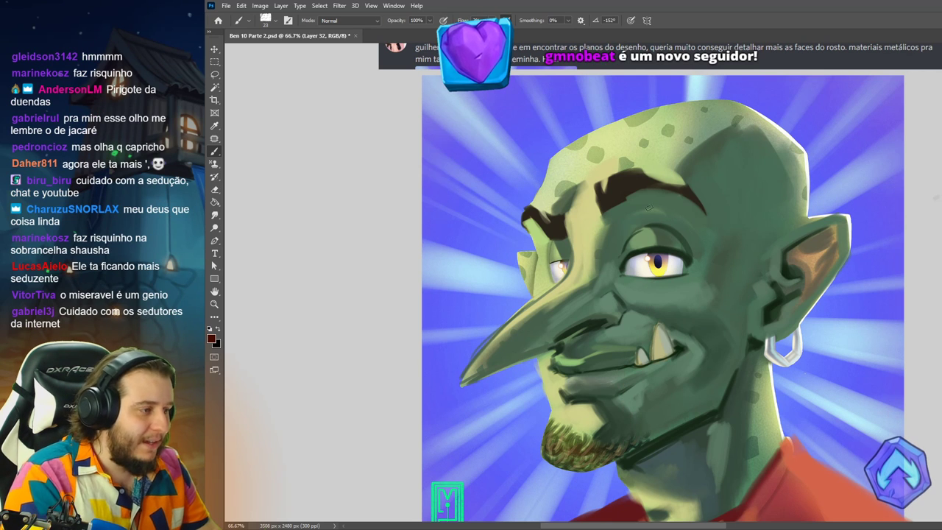
pyautogui.moveTo(738, 103)
pyautogui.mouseDown()
pyautogui.moveTo(664, 129)
pyautogui.moveTo(650, 180)
pyautogui.moveTo(640, 298)
pyautogui.mouseUp()
pyautogui.moveTo(637, 361); pyautogui.dragTo(633, 447)
pyautogui.hotkey('ctrl', 'z')
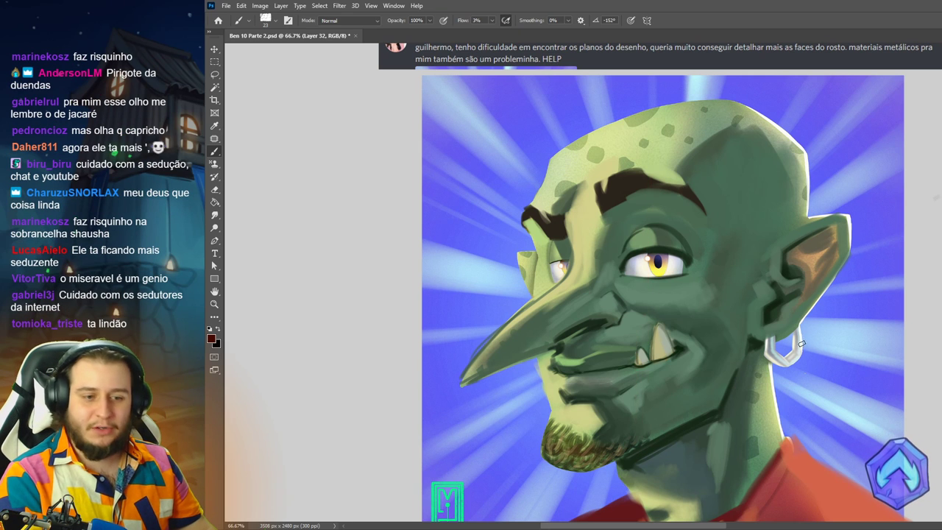
pyautogui.moveTo(694, 110)
pyautogui.mouseDown()
pyautogui.moveTo(750, 267)
pyautogui.moveTo(724, 366)
pyautogui.moveTo(683, 433)
pyautogui.mouseUp()
pyautogui.hotkey('ctrl', 'z')
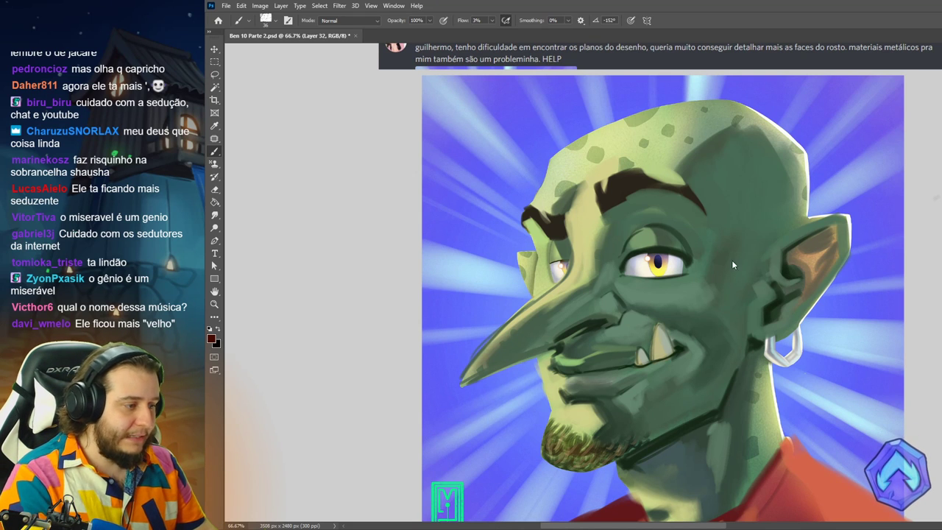
# Blend the mouth corner and cheek with sampled greens, switching to a soft round brush at 15% flow.
pyautogui.keyDown('alt'); pyautogui.click(676, 340); pyautogui.keyUp('alt')
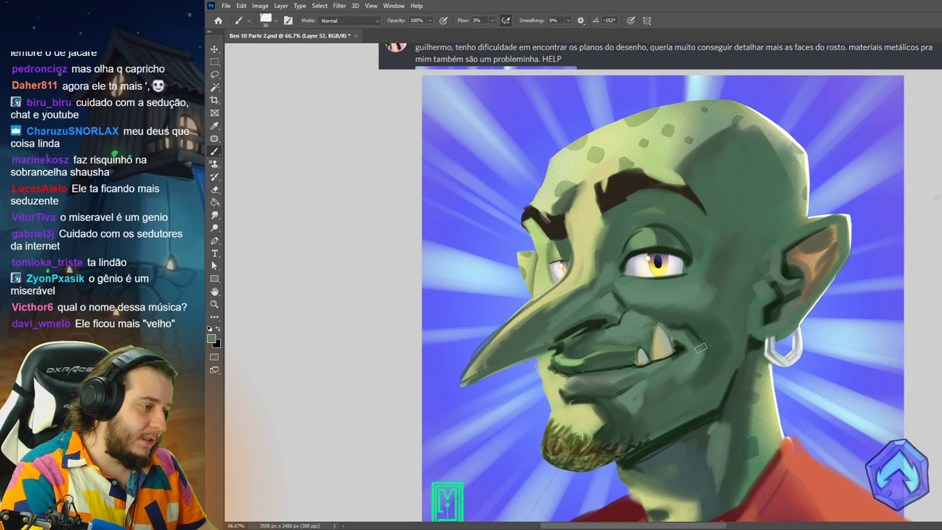
pyautogui.keyDown('alt'); pyautogui.click(691, 327); pyautogui.keyUp('alt')
pyautogui.keyDown('alt'); pyautogui.click(698, 343); pyautogui.keyUp('alt')
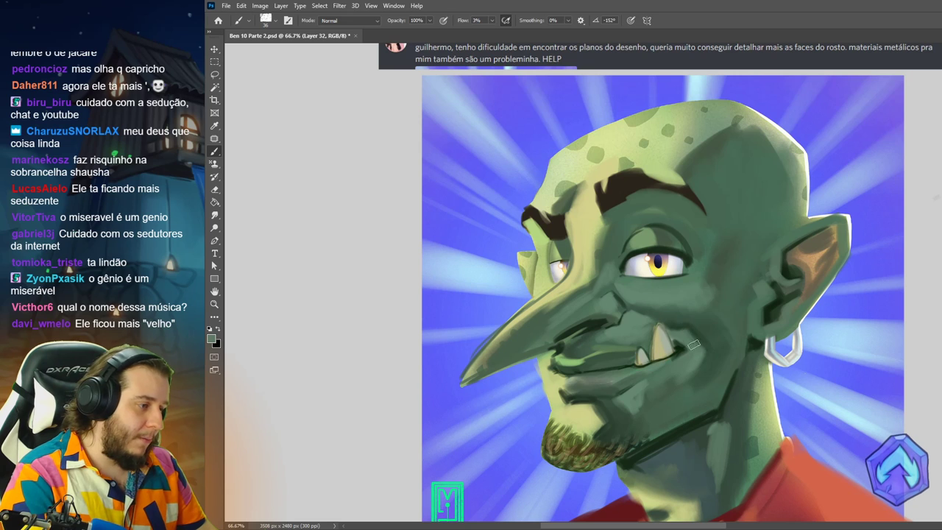
pyautogui.click(758, 386)
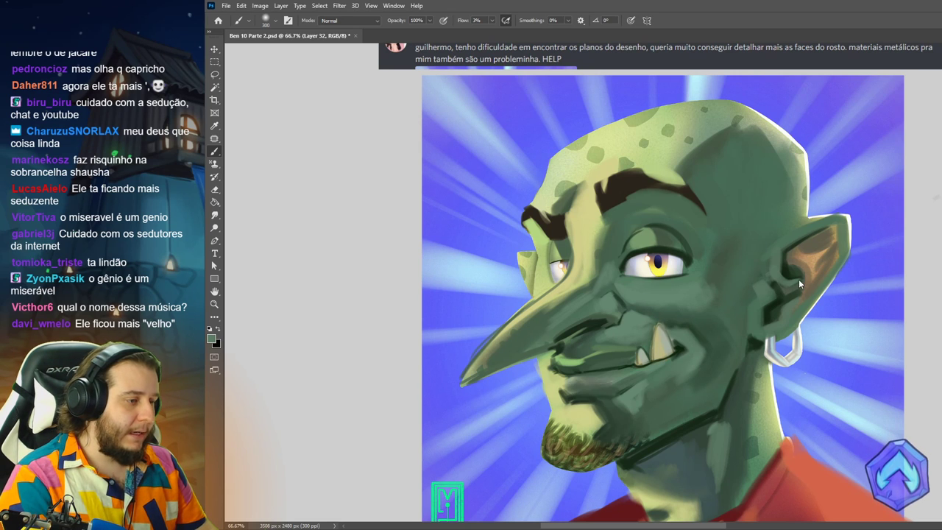
pyautogui.keyDown('alt'); pyautogui.click(695, 381); pyautogui.keyUp('alt')
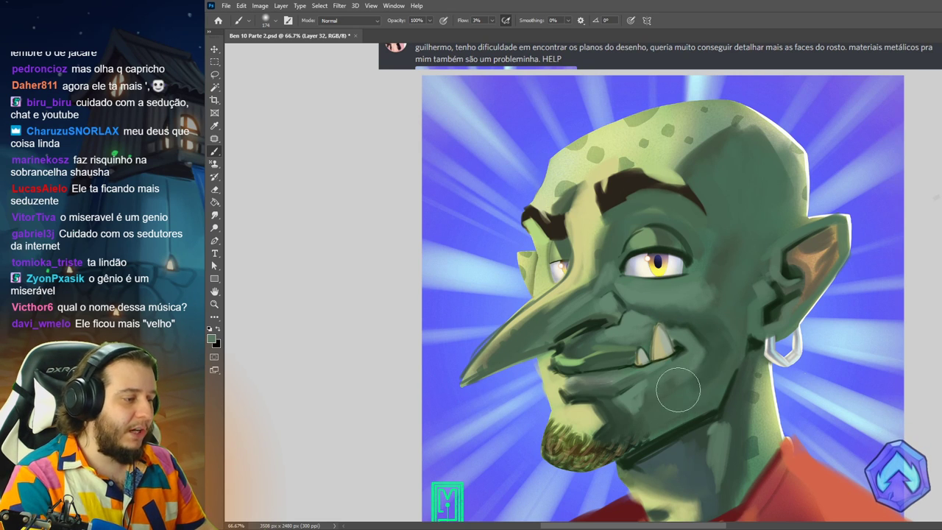
pyautogui.hotkey('shift', '1')
pyautogui.hotkey('shift', '5')
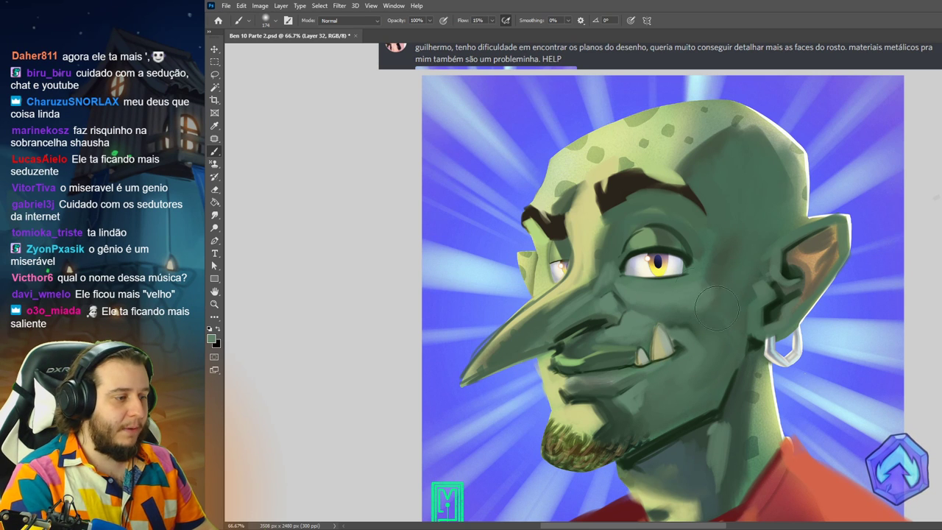
# Blend the upper lip area below the nostril with sampled skin greens using the soft round brush.
pyautogui.keyDown('alt'); pyautogui.click(596, 334); pyautogui.keyUp('alt')
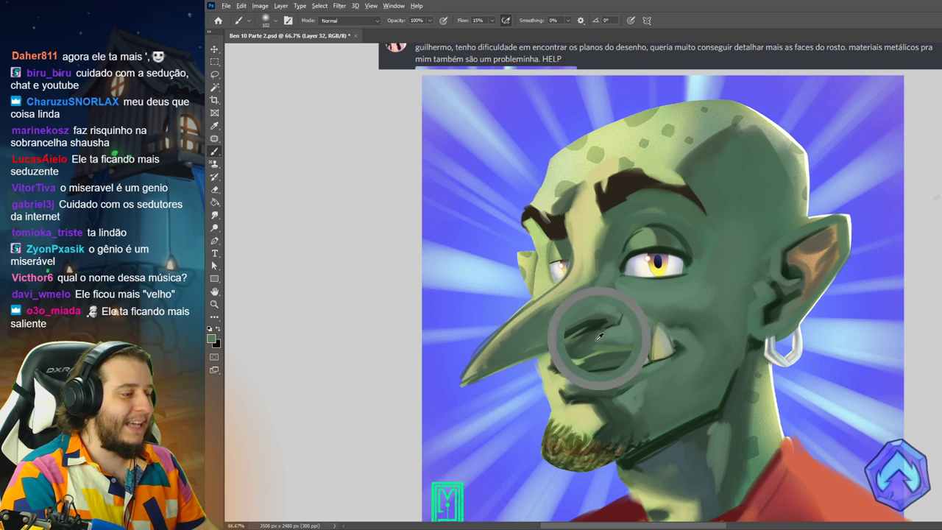
pyautogui.moveTo(581, 349)
pyautogui.mouseDown()
pyautogui.moveTo(604, 343)
pyautogui.moveTo(605, 352)
pyautogui.mouseUp()
pyautogui.keyDown('alt'); pyautogui.click(605, 361); pyautogui.keyUp('alt')
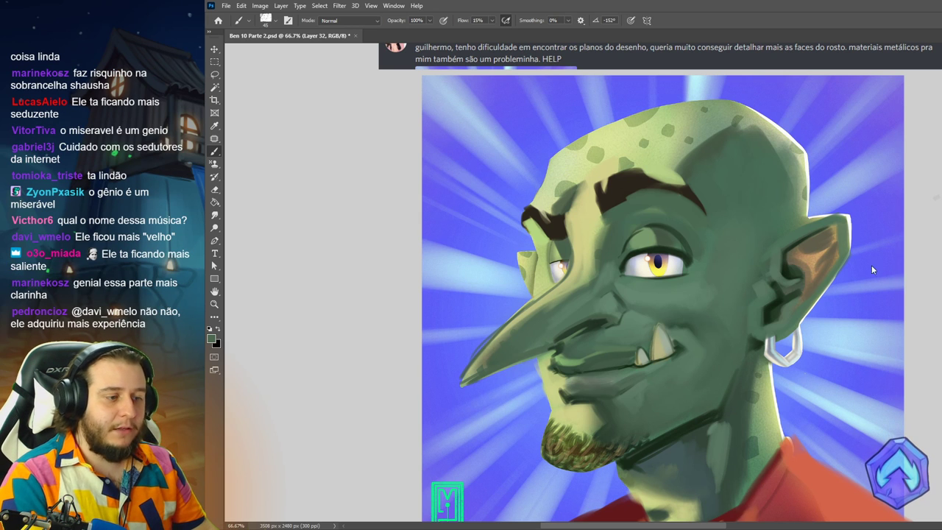
# Paint a dark green contour under the jaw and down the front edge of the neck.
pyautogui.hotkey('ctrl', '-')
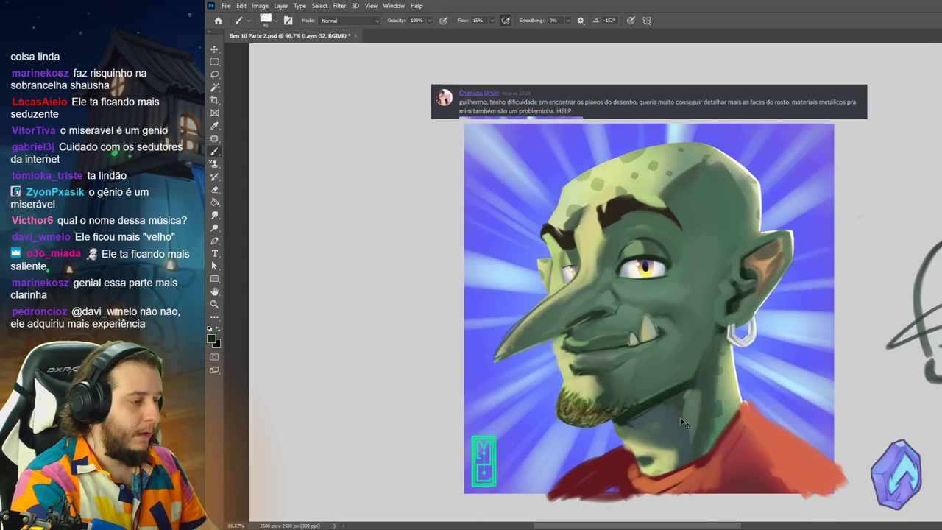
pyautogui.hotkey('ctrl', '-')
pyautogui.moveTo(617, 422); pyautogui.dragTo(641, 465)
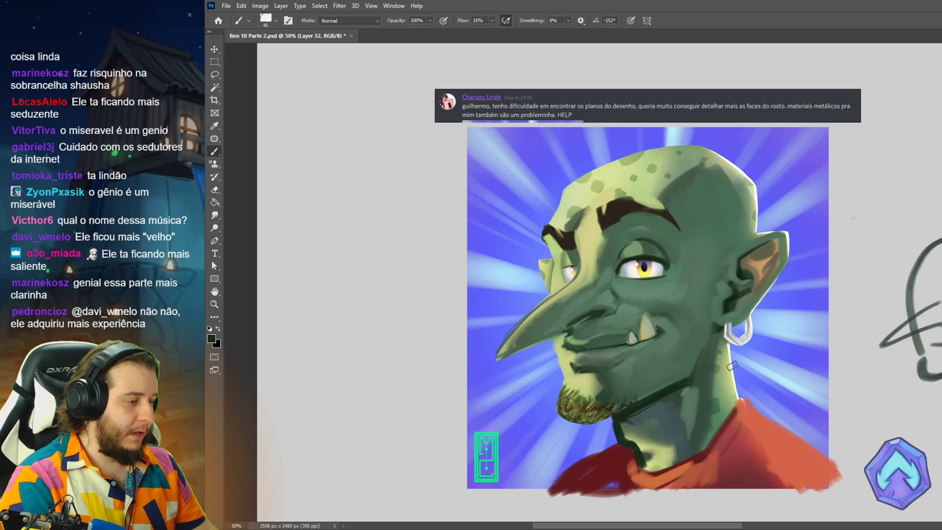
# Define the shirt collar and shoulder with sampled dark red and orange-red, giving the neckline a thick dark edge.
pyautogui.keyDown('alt'); pyautogui.click(698, 458); pyautogui.keyUp('alt')
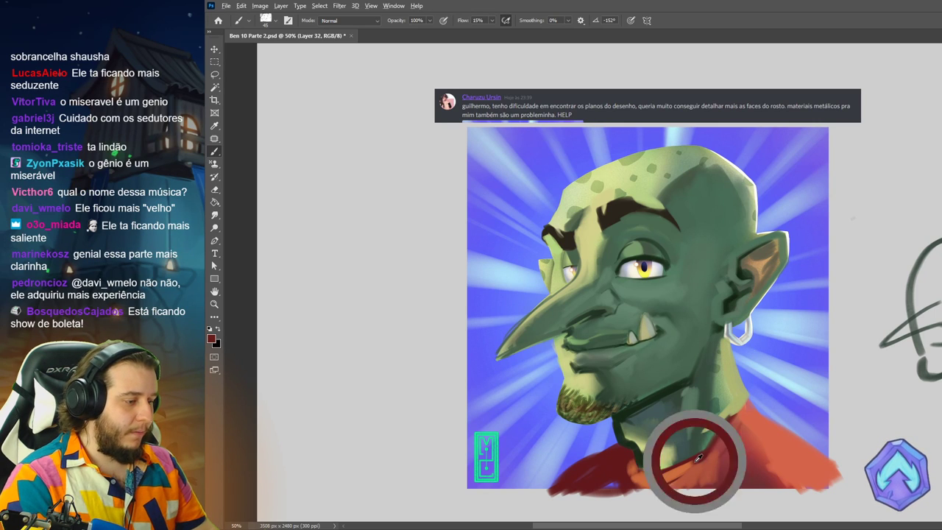
pyautogui.moveTo(705, 446)
pyautogui.mouseDown()
pyautogui.moveTo(652, 468)
pyautogui.moveTo(768, 402)
pyautogui.moveTo(747, 385)
pyautogui.mouseUp()
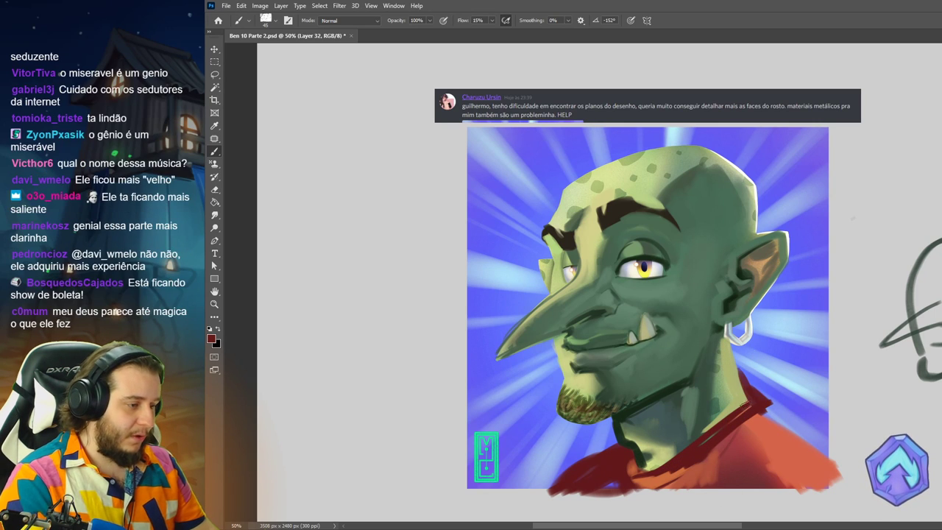
pyautogui.keyDown('alt'); pyautogui.click(736, 376); pyautogui.keyUp('alt')
pyautogui.keyDown('alt'); pyautogui.click(789, 429); pyautogui.keyUp('alt')
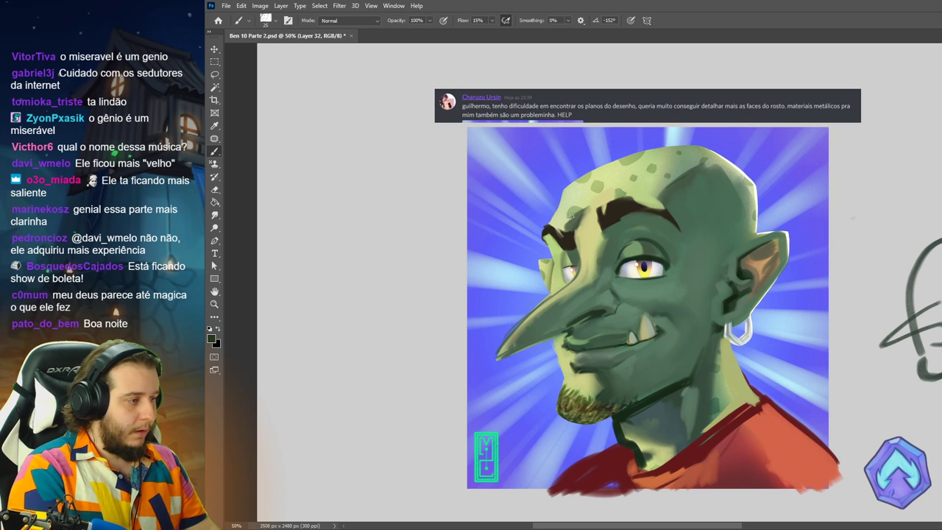
# Outline the skull, brow, far cheek and chin with a dark green contour and touch it up with sampled skin green.
pyautogui.moveTo(565, 186)
pyautogui.mouseDown()
pyautogui.moveTo(708, 150)
pyautogui.moveTo(692, 150)
pyautogui.moveTo(747, 184)
pyautogui.mouseUp()
pyautogui.moveTo(573, 186)
pyautogui.mouseDown()
pyautogui.moveTo(581, 174)
pyautogui.moveTo(551, 212)
pyautogui.moveTo(547, 259)
pyautogui.mouseUp()
pyautogui.keyDown('alt'); pyautogui.click(646, 255); pyautogui.keyUp('alt')
pyautogui.moveTo(542, 225); pyautogui.dragTo(545, 295)
pyautogui.moveTo(553, 345); pyautogui.dragTo(564, 418)
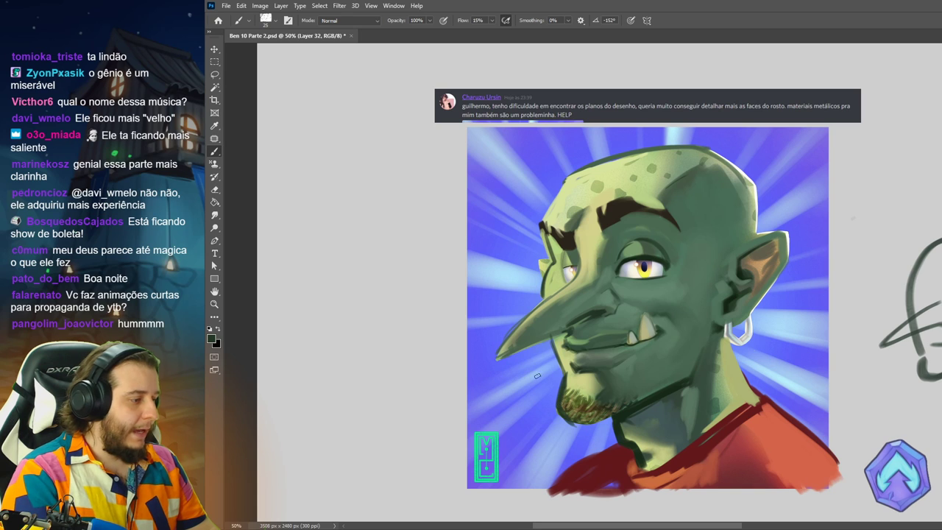
pyautogui.keyDown('alt'); pyautogui.click(560, 360); pyautogui.keyUp('alt')
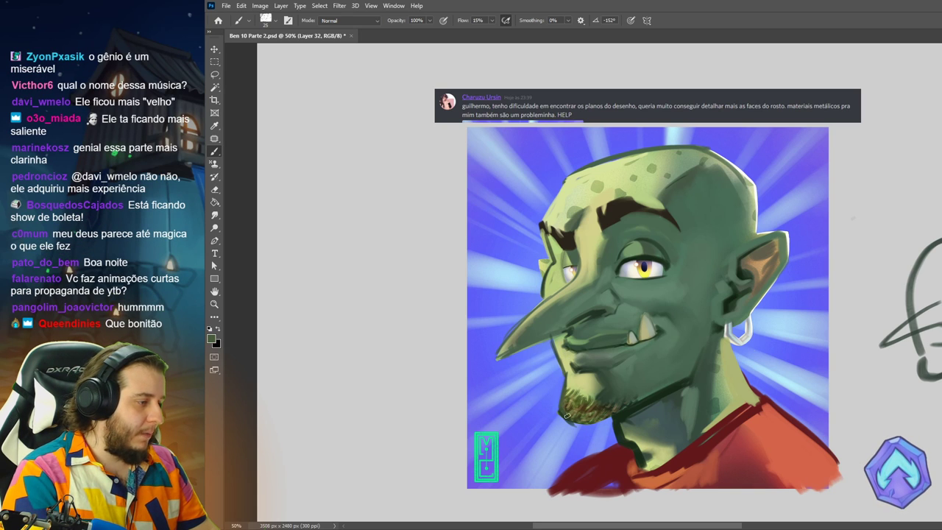
# Repaint the goatee as a solid dark brown shape and add hair strokes to both eyebrows.
pyautogui.keyDown('alt'); pyautogui.click(615, 210); pyautogui.keyUp('alt')
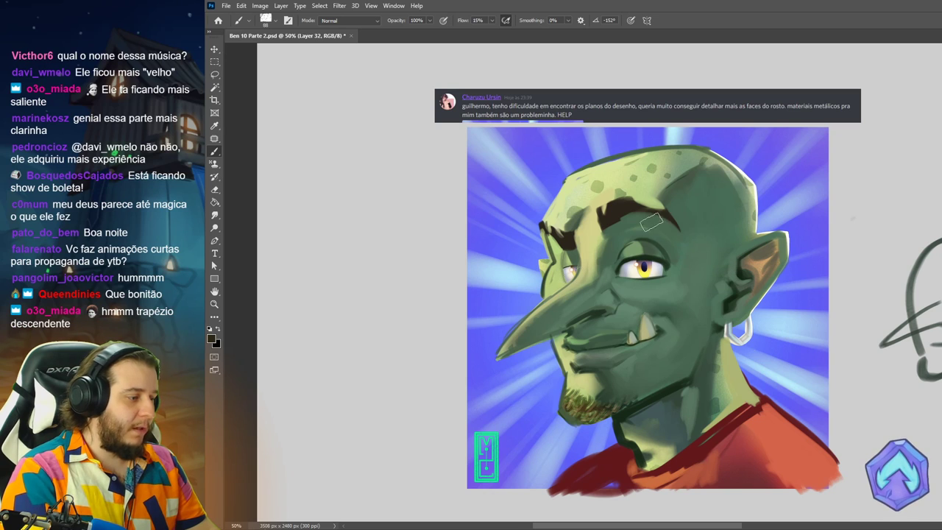
pyautogui.moveTo(565, 397)
pyautogui.mouseDown()
pyautogui.moveTo(578, 409)
pyautogui.moveTo(619, 407)
pyautogui.moveTo(583, 390)
pyautogui.moveTo(589, 381)
pyautogui.mouseUp()
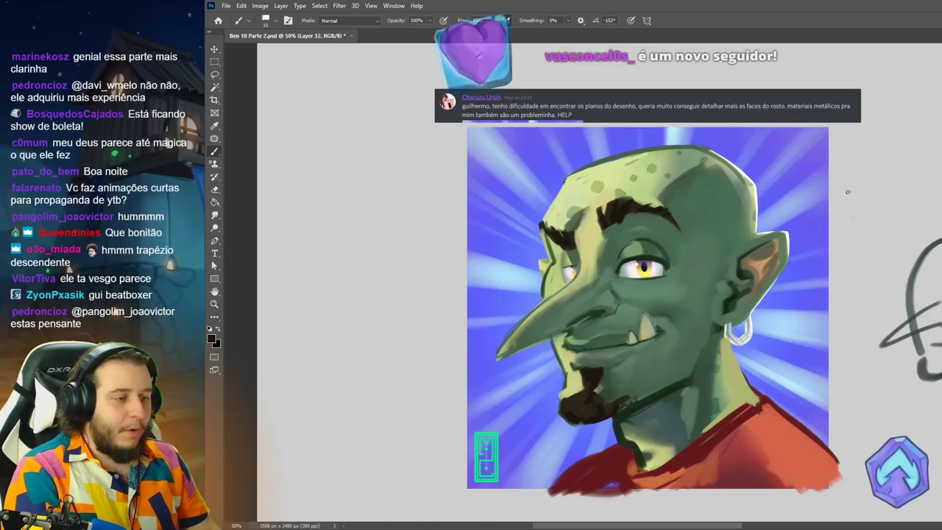
# Darken the near eye's upper lash line and shade the edges of its eye white with sampled grey.
pyautogui.hotkey('ctrl', '+')
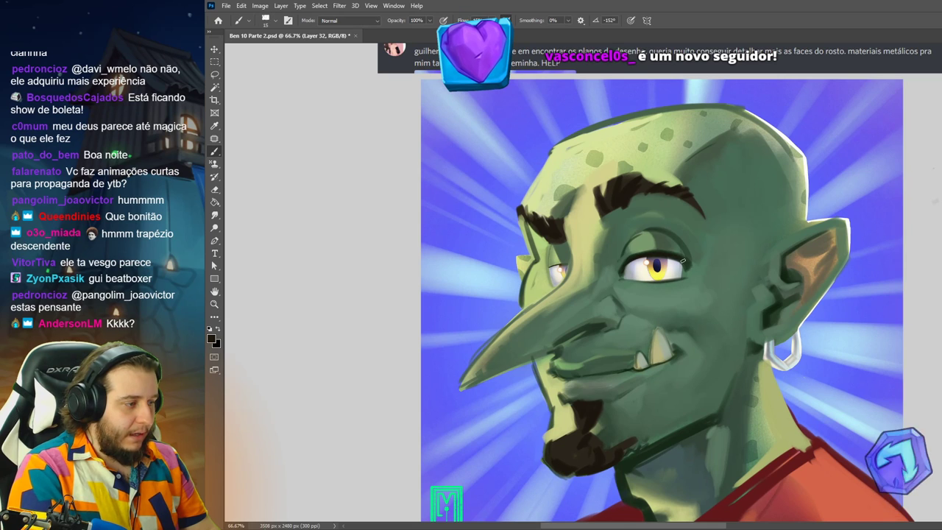
pyautogui.keyDown('alt'); pyautogui.click(642, 248); pyautogui.keyUp('alt')
pyautogui.moveTo(627, 259); pyautogui.dragTo(653, 252)
pyautogui.keyDown('alt'); pyautogui.click(662, 253); pyautogui.keyUp('alt')
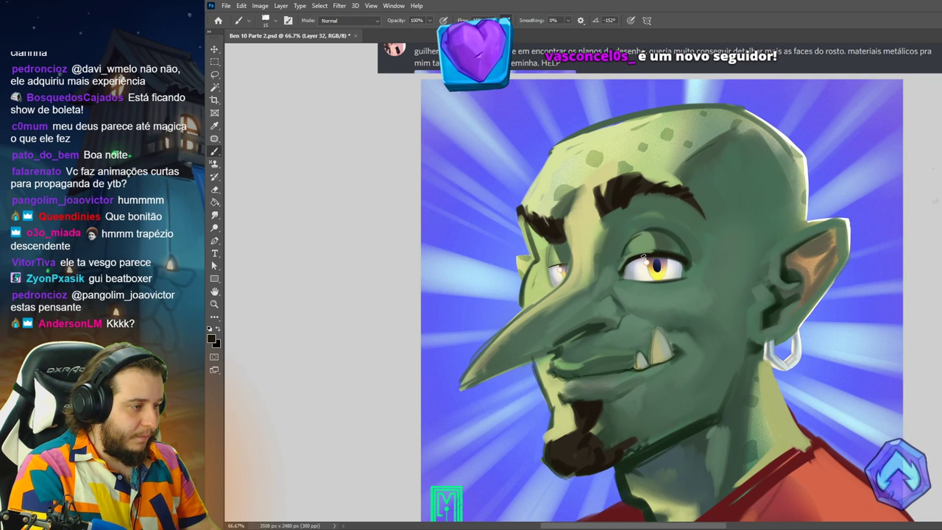
pyautogui.keyDown('alt'); pyautogui.click(683, 268); pyautogui.keyUp('alt')
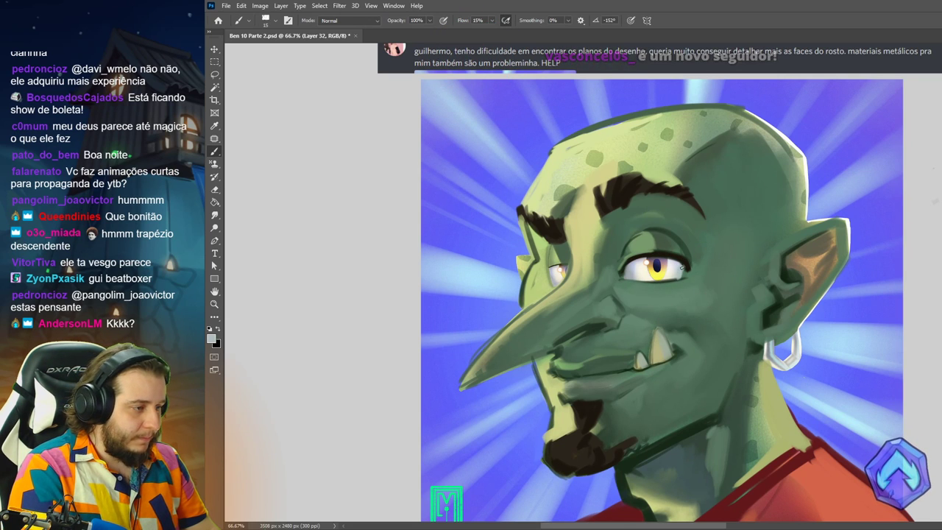
pyautogui.moveTo(683, 268); pyautogui.dragTo(675, 273)
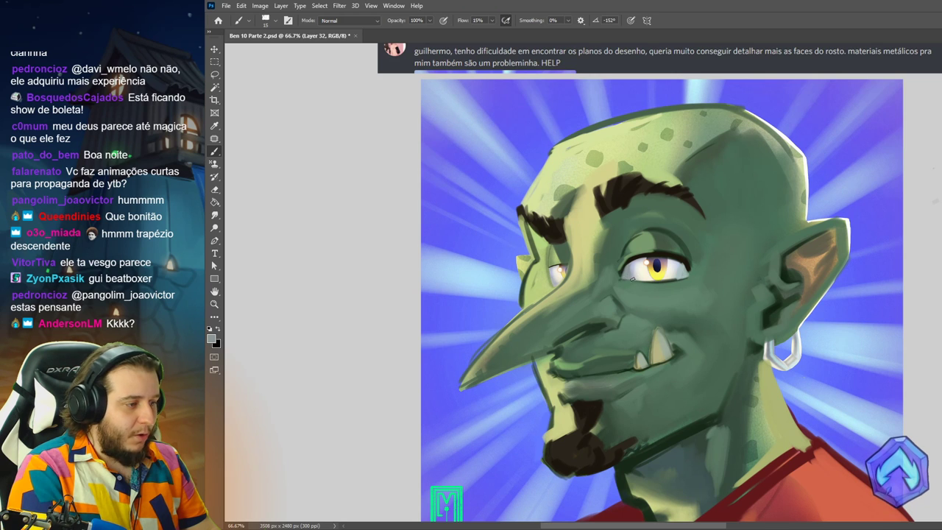
pyautogui.keyDown('alt'); pyautogui.click(683, 246); pyautogui.keyUp('alt')
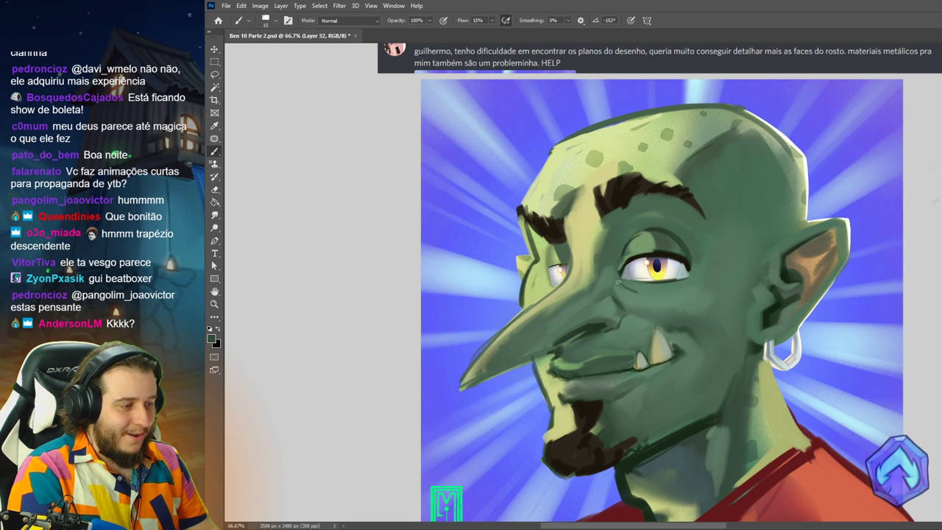
pyautogui.hotkey('ctrl', 'z')
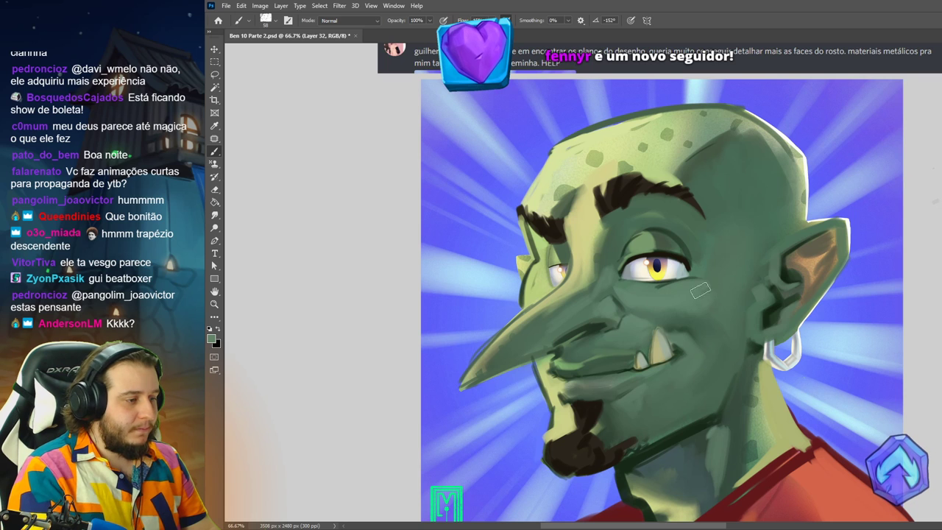
# Paint the far eye's upper lid line with the sampled dark lash color at brush size 25.
pyautogui.keyDown('alt'); pyautogui.click(668, 254); pyautogui.keyUp('alt')
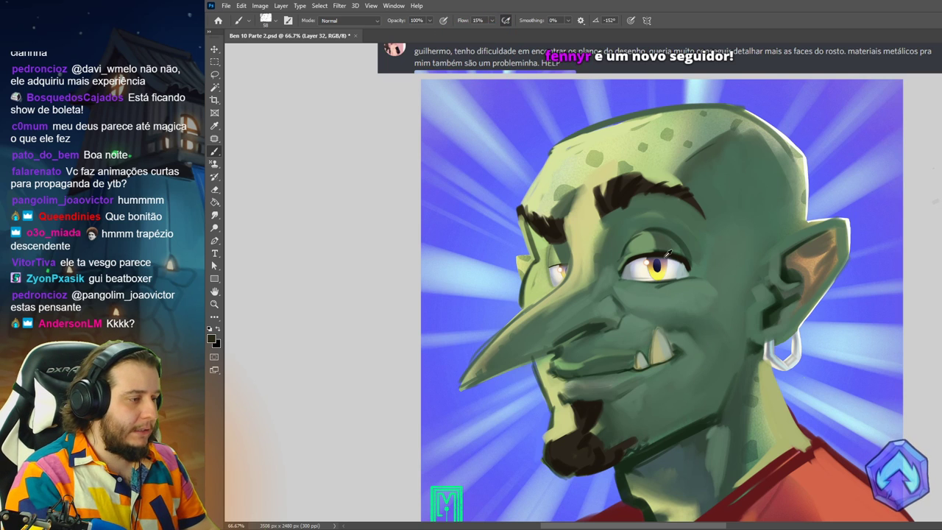
pyautogui.press('[')
pyautogui.press('[')
pyautogui.press('[')
pyautogui.press('[')
pyautogui.press('[')
pyautogui.press('[')
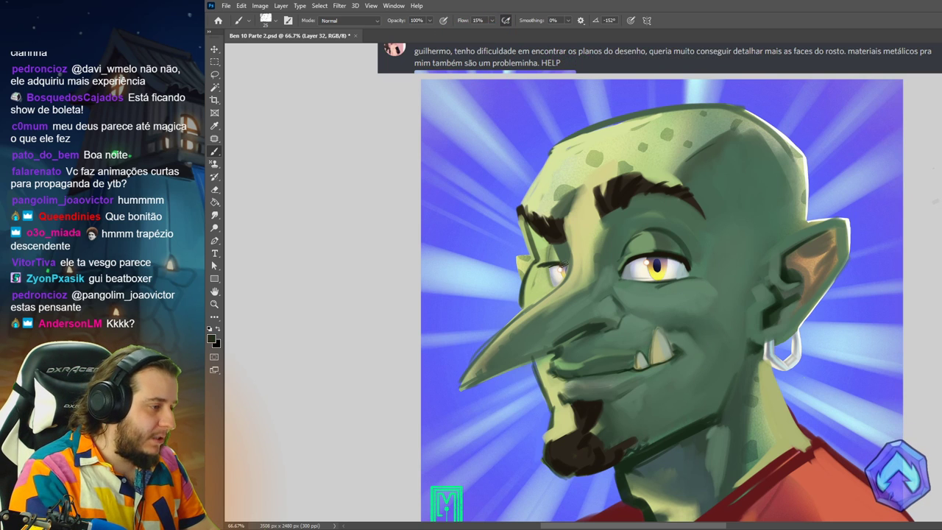
pyautogui.moveTo(566, 265)
pyautogui.mouseDown()
pyautogui.moveTo(540, 271)
pyautogui.moveTo(553, 263)
pyautogui.moveTo(539, 268)
pyautogui.moveTo(541, 244)
pyautogui.mouseUp()
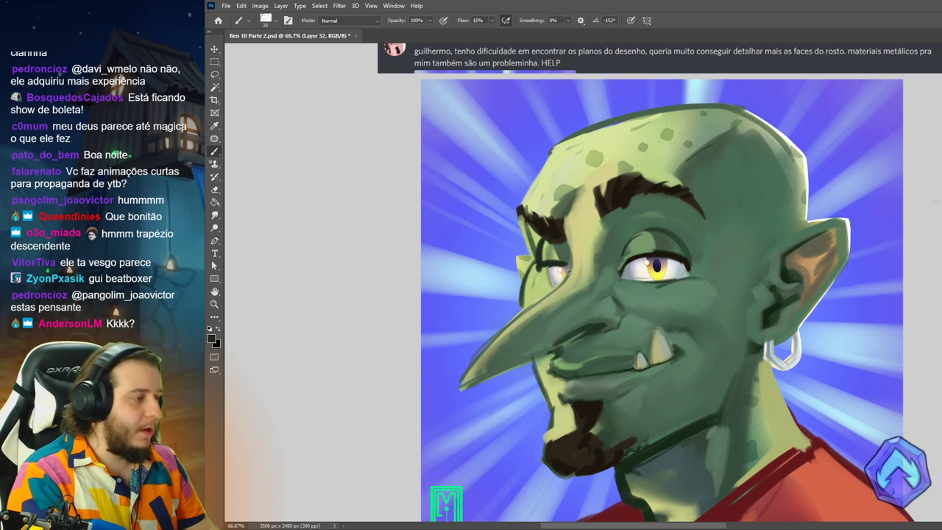
# Repaint the far eye's white with sampled light tones and rework the eyelid crease above it.
pyautogui.keyDown('alt'); pyautogui.click(557, 273); pyautogui.keyUp('alt')
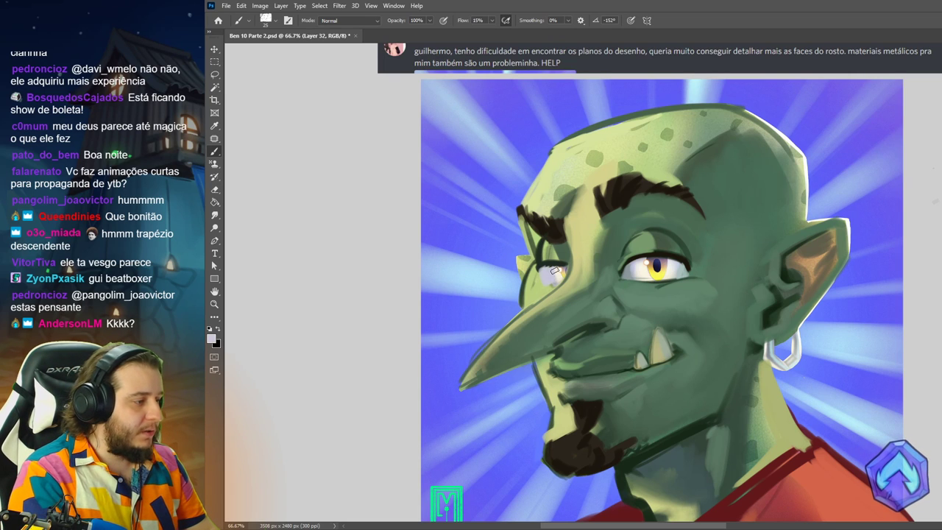
pyautogui.keyDown('alt'); pyautogui.click(638, 269); pyautogui.keyUp('alt')
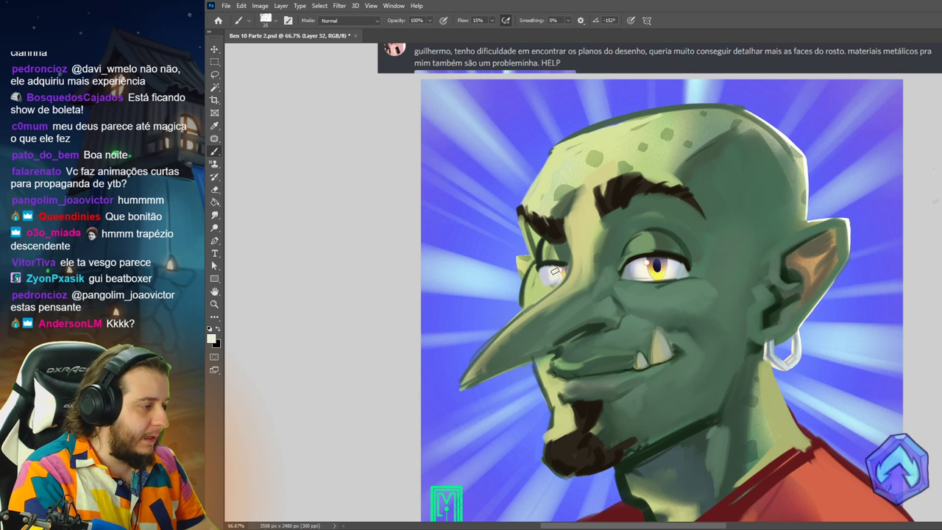
pyautogui.keyDown('alt'); pyautogui.click(561, 265); pyautogui.keyUp('alt')
pyautogui.moveTo(561, 265); pyautogui.dragTo(524, 225)
# Trim the contour along the far brow and the top of the skull with the sampled background blue.
pyautogui.keyDown('alt'); pyautogui.click(534, 233); pyautogui.keyUp('alt')
pyautogui.keyDown('alt'); pyautogui.click(516, 223); pyautogui.keyUp('alt')
pyautogui.moveTo(526, 193)
pyautogui.mouseDown()
pyautogui.moveTo(576, 134)
pyautogui.moveTo(570, 145)
pyautogui.moveTo(653, 112)
pyautogui.mouseUp()
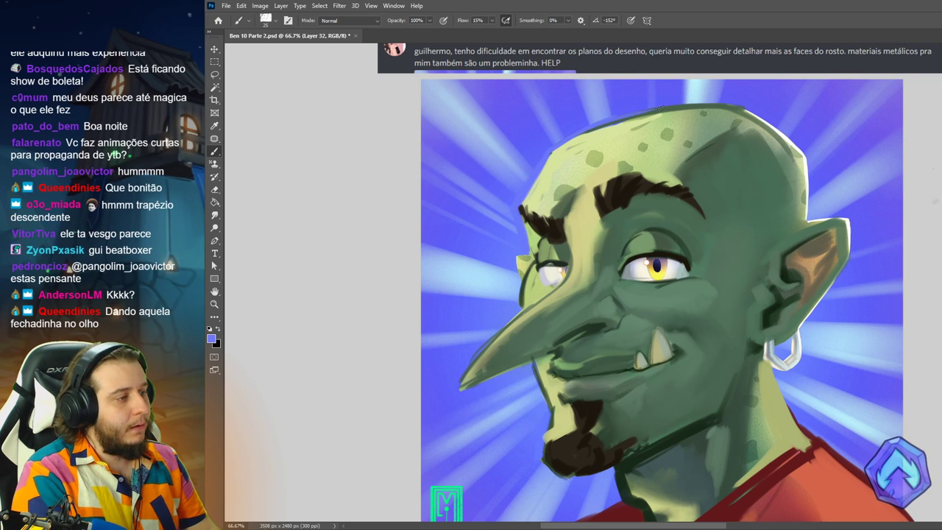
pyautogui.moveTo(586, 129); pyautogui.dragTo(691, 105)
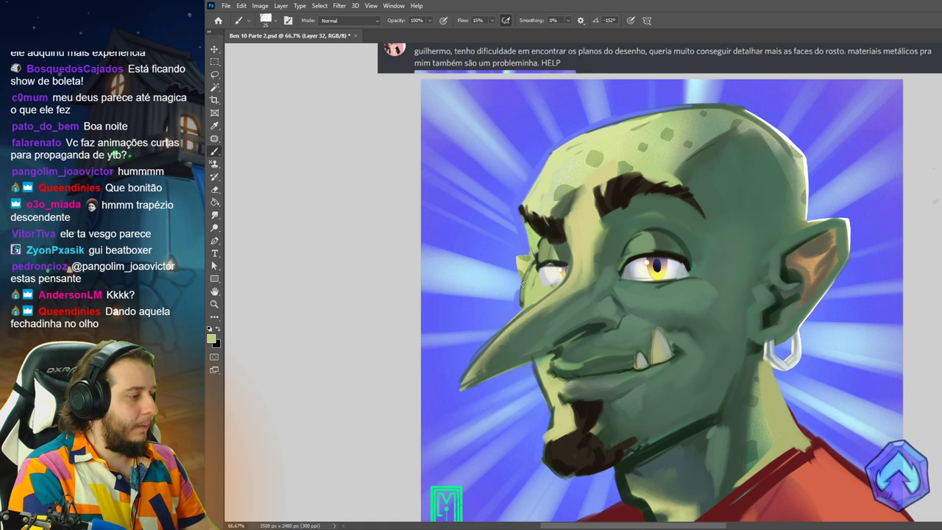
# Paint the inside of the ear with a saturated orange using the soft round brush at size 45.
pyautogui.press('r')
pyautogui.moveTo(516, 306); pyautogui.dragTo(429, 381)
pyautogui.press('b')
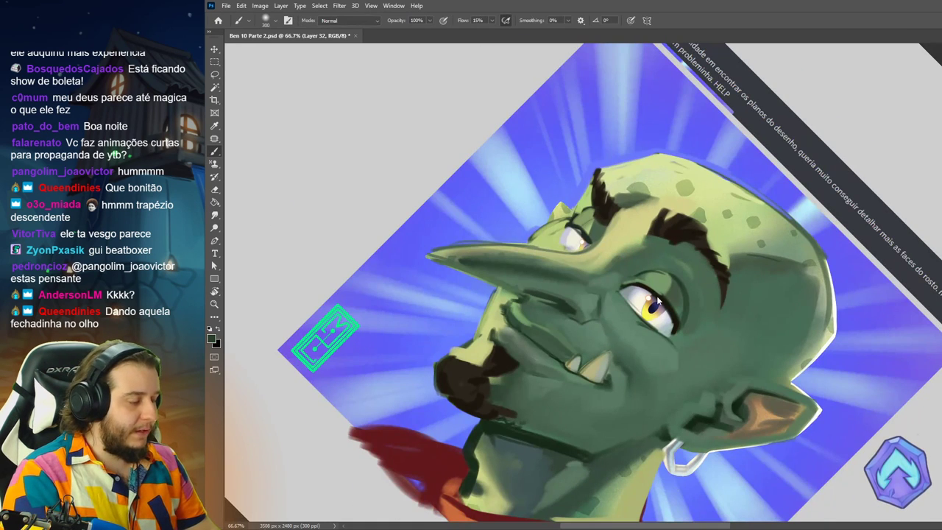
pyautogui.keyDown('alt'); pyautogui.click(804, 387); pyautogui.keyUp('alt')
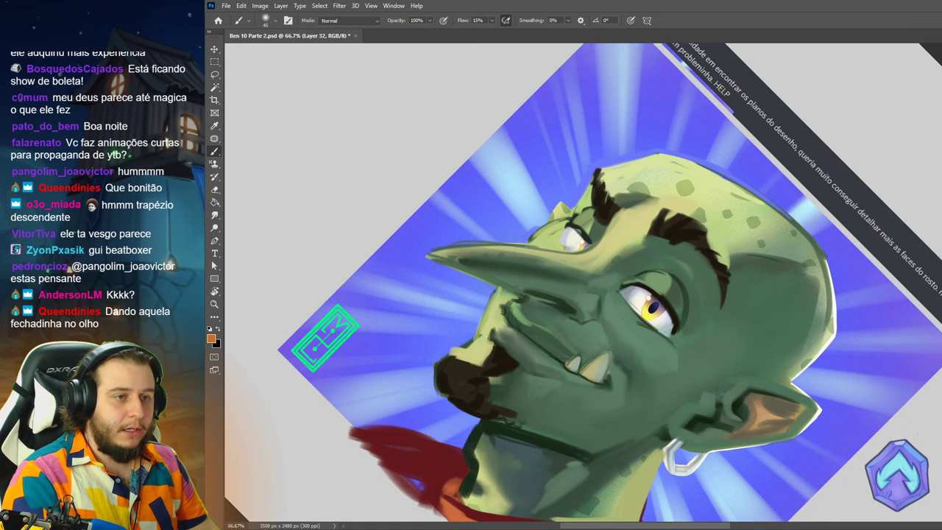
pyautogui.press('r')
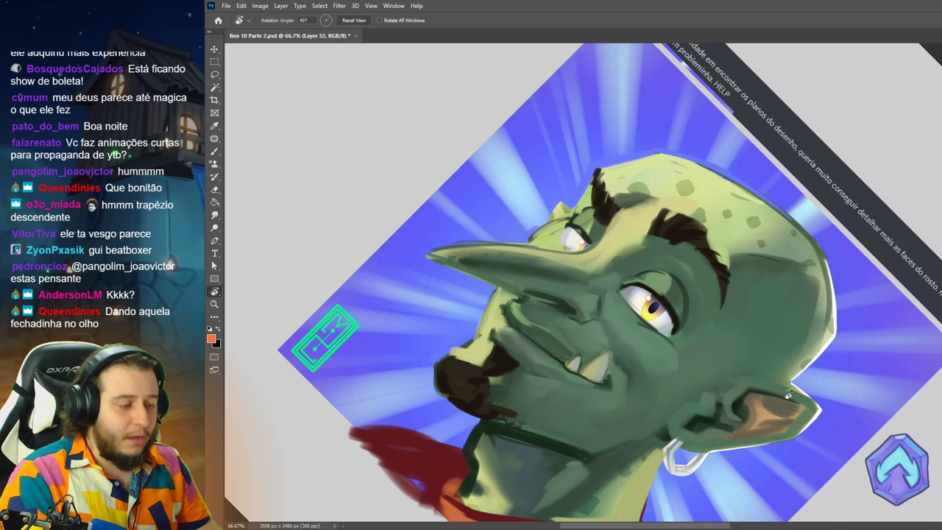
pyautogui.moveTo(804, 388); pyautogui.dragTo(844, 293)
pyautogui.press('b')
pyautogui.keyDown('alt'); pyautogui.click(811, 315); pyautogui.keyUp('alt')
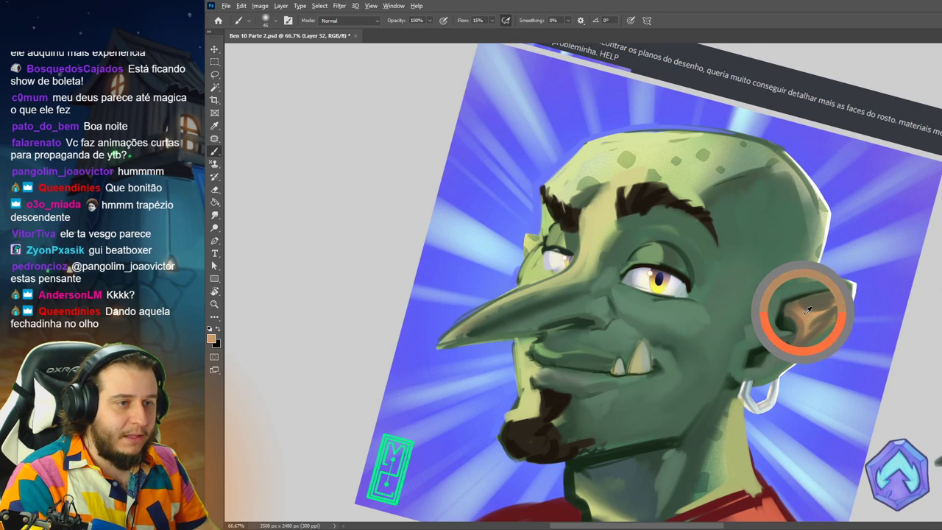
pyautogui.press('r')
pyautogui.press('Escape')
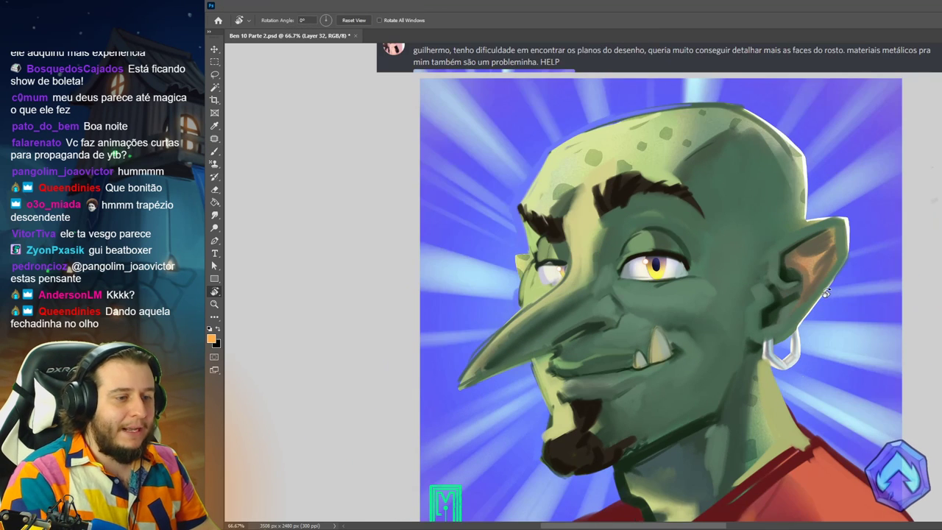
pyautogui.press('b')
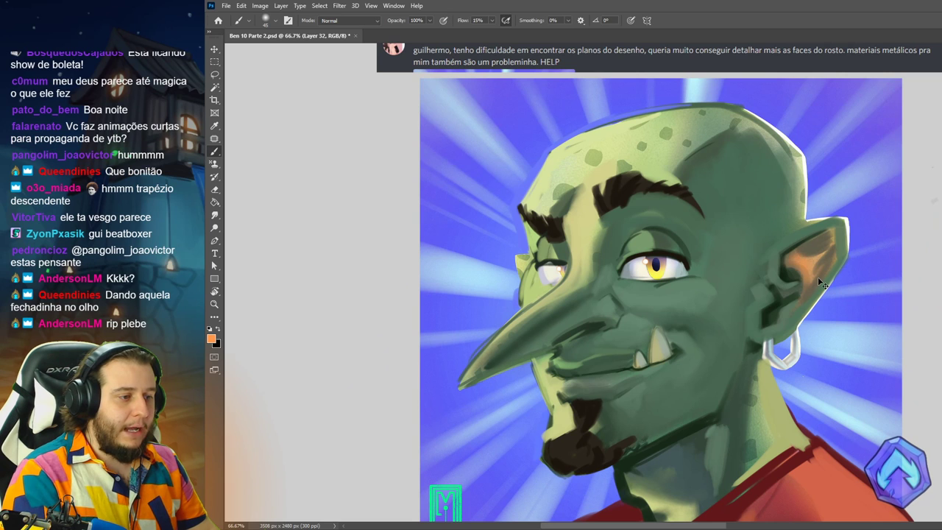
pyautogui.moveTo(815, 245)
pyautogui.mouseDown()
pyautogui.moveTo(789, 271)
pyautogui.moveTo(783, 305)
pyautogui.moveTo(798, 293)
pyautogui.moveTo(778, 313)
pyautogui.moveTo(806, 253)
pyautogui.moveTo(815, 275)
pyautogui.moveTo(831, 238)
pyautogui.mouseUp()
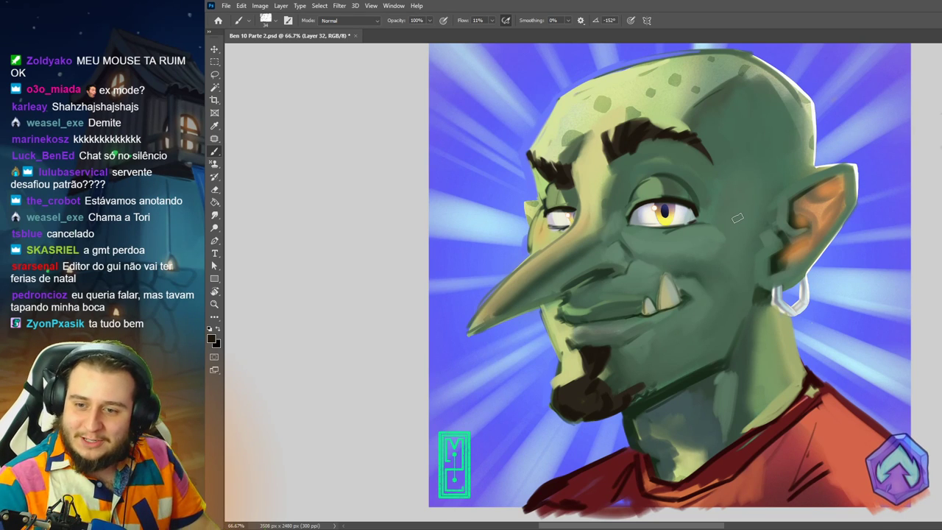
# Soften the jaw contour and blend the shadow edge on the forehead and back of the skull with sampled greens at 3% flow.
pyautogui.click(214, 215)
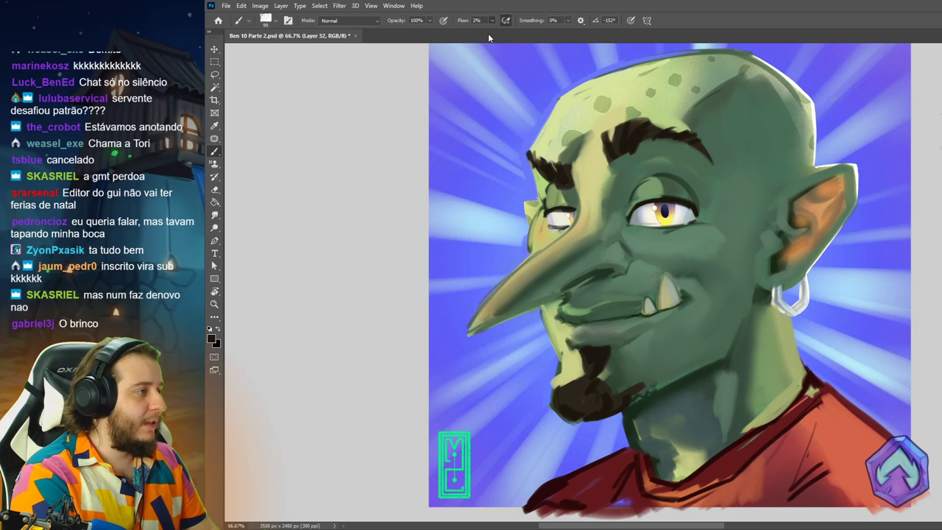
pyautogui.moveTo(489, 37); pyautogui.dragTo(490, 36)
pyautogui.moveTo(705, 97)
pyautogui.mouseDown()
pyautogui.moveTo(738, 83)
pyautogui.moveTo(693, 103)
pyautogui.mouseUp()
pyautogui.keyDown('alt'); pyautogui.click(733, 90); pyautogui.keyUp('alt')
pyautogui.keyDown('alt'); pyautogui.click(728, 79); pyautogui.keyUp('alt')
pyautogui.moveTo(759, 87); pyautogui.dragTo(686, 106)
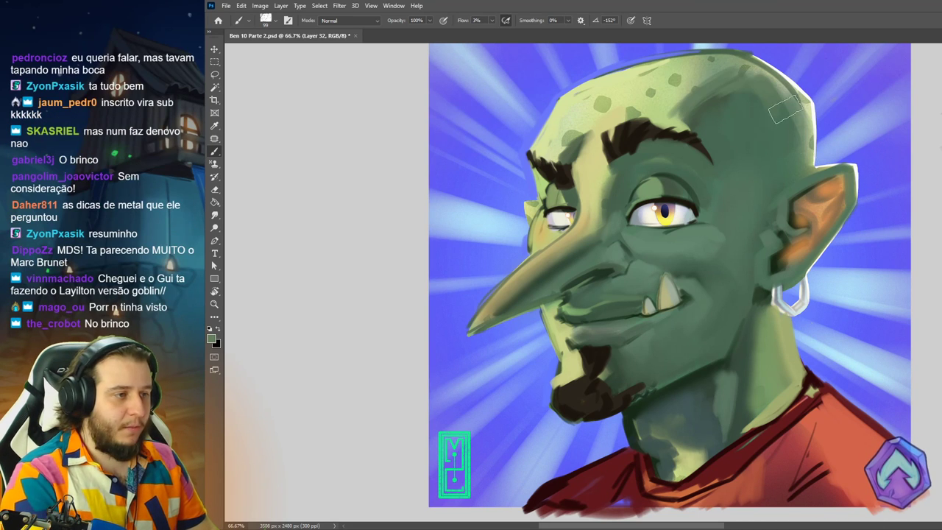
pyautogui.moveTo(785, 110); pyautogui.dragTo(809, 148)
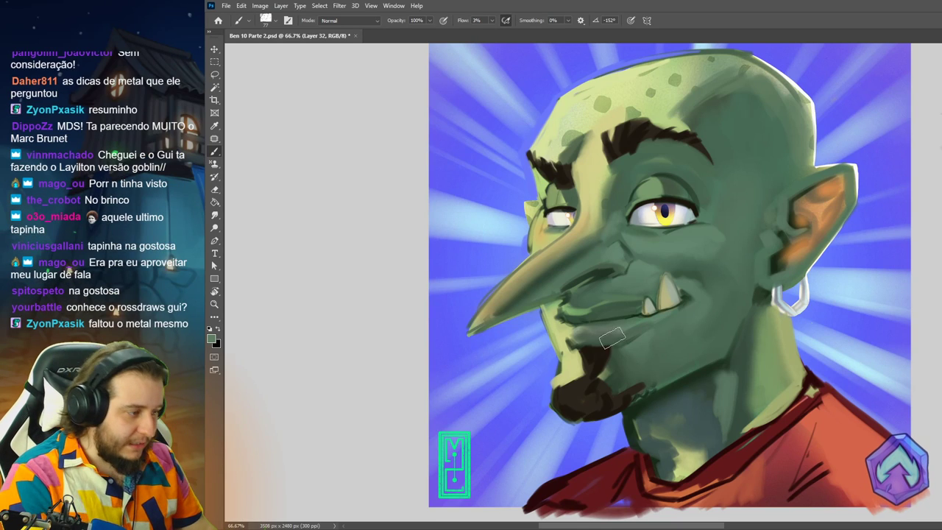
# Blend the planes of the lower lip and the area beneath it with sampled greens at 3% flow.
pyautogui.keyDown('alt'); pyautogui.click(592, 322); pyautogui.keyUp('alt')
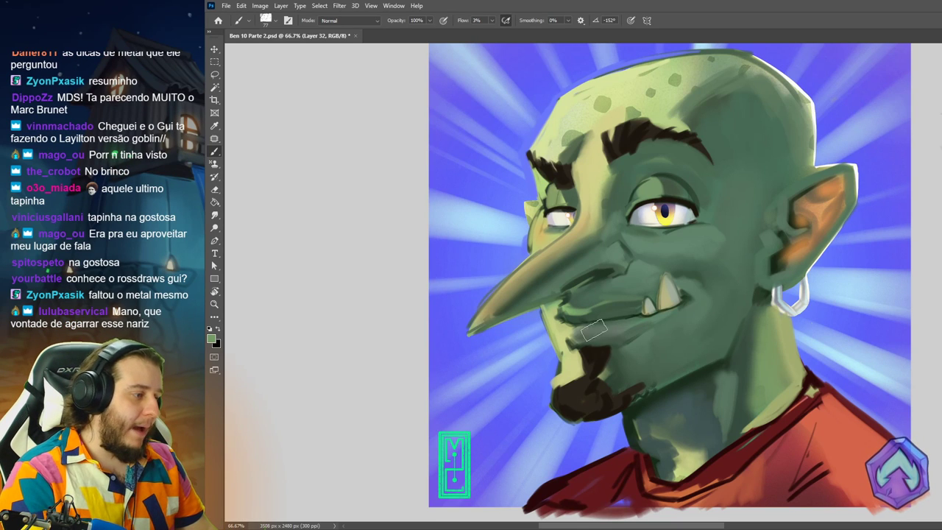
pyautogui.keyDown('alt'); pyautogui.click(588, 222); pyautogui.keyUp('alt')
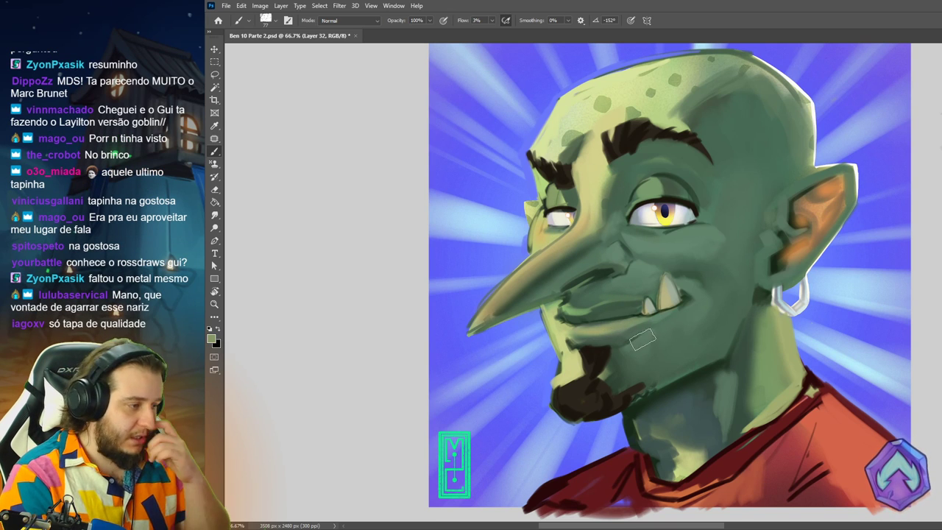
pyautogui.keyDown('alt'); pyautogui.click(602, 321); pyautogui.keyUp('alt')
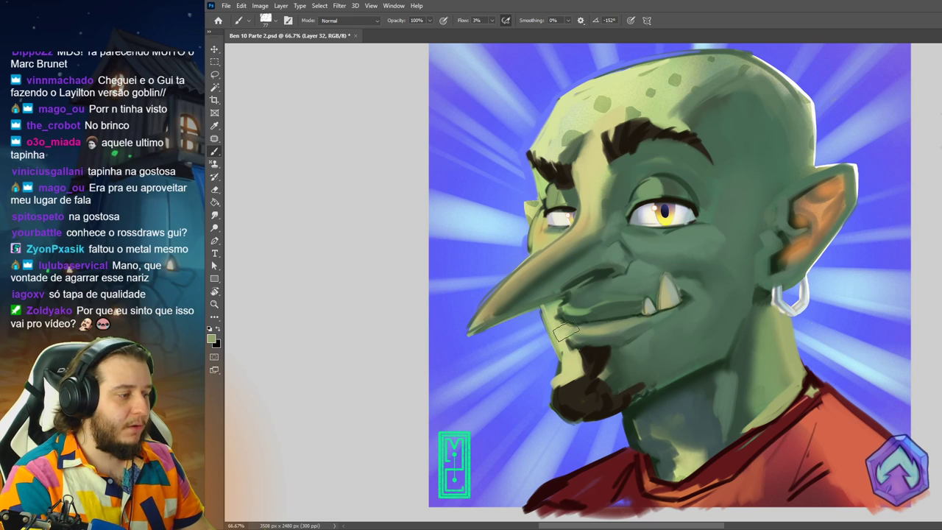
# Extend and reshape the goatee with dark hair strokes at 52% flow along the soul patch, jawline and chin contour.
pyautogui.moveTo(574, 339)
pyautogui.mouseDown()
pyautogui.moveTo(574, 372)
pyautogui.moveTo(562, 376)
pyautogui.mouseUp()
pyautogui.keyDown('alt'); pyautogui.click(561, 385); pyautogui.keyUp('alt')
pyautogui.keyDown('alt'); pyautogui.click(561, 370); pyautogui.keyUp('alt')
pyautogui.keyDown('alt'); pyautogui.click(559, 349); pyautogui.keyUp('alt')
pyautogui.moveTo(574, 350); pyautogui.dragTo(578, 363)
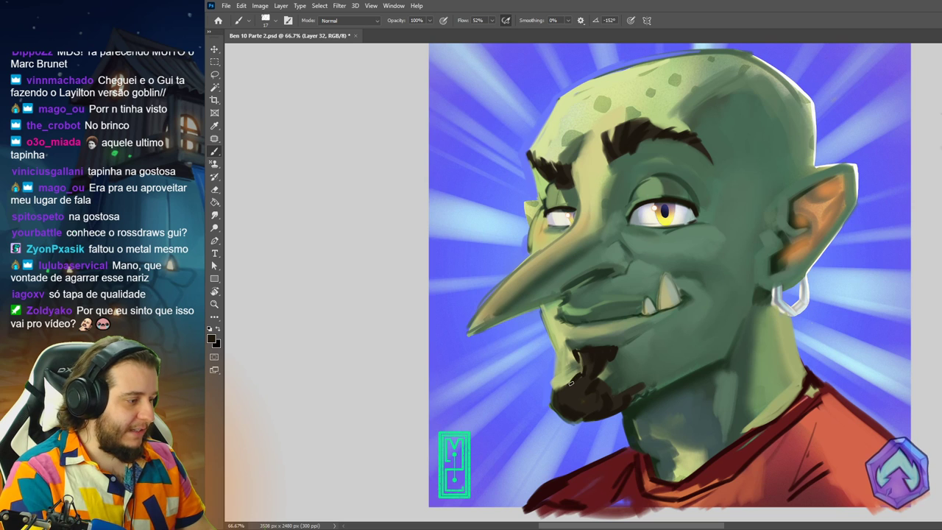
pyautogui.moveTo(621, 402); pyautogui.dragTo(665, 382)
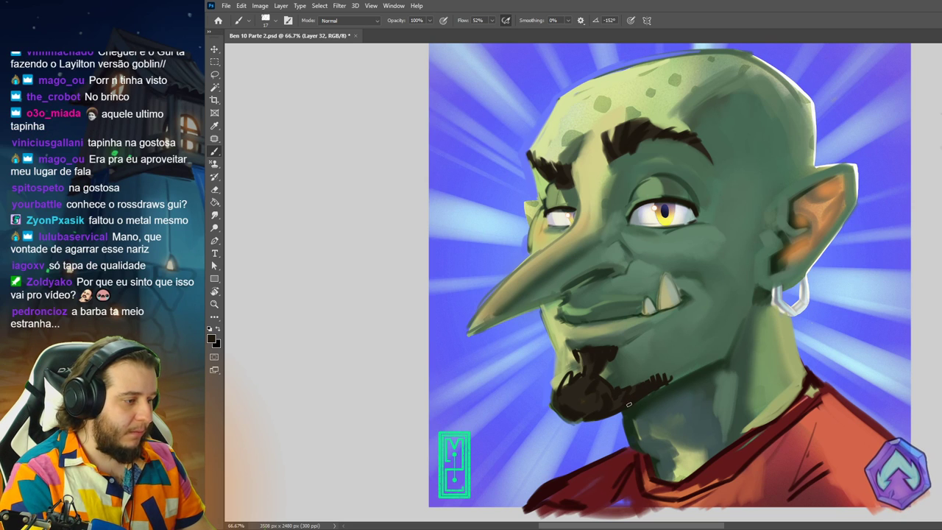
pyautogui.moveTo(610, 419)
pyautogui.mouseDown()
pyautogui.moveTo(583, 419)
pyautogui.moveTo(613, 414)
pyautogui.moveTo(571, 423)
pyautogui.moveTo(553, 395)
pyautogui.mouseUp()
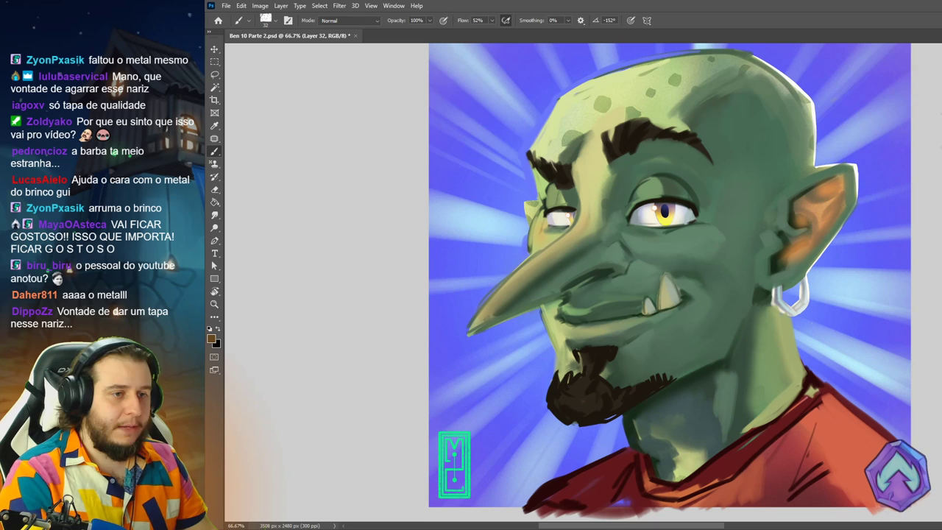
# Cover both irises with flat orange-brown at 52% flow on a separate layer, hiding the old yellow irises and pupils.
pyautogui.moveTo(660, 207); pyautogui.dragTo(670, 218)
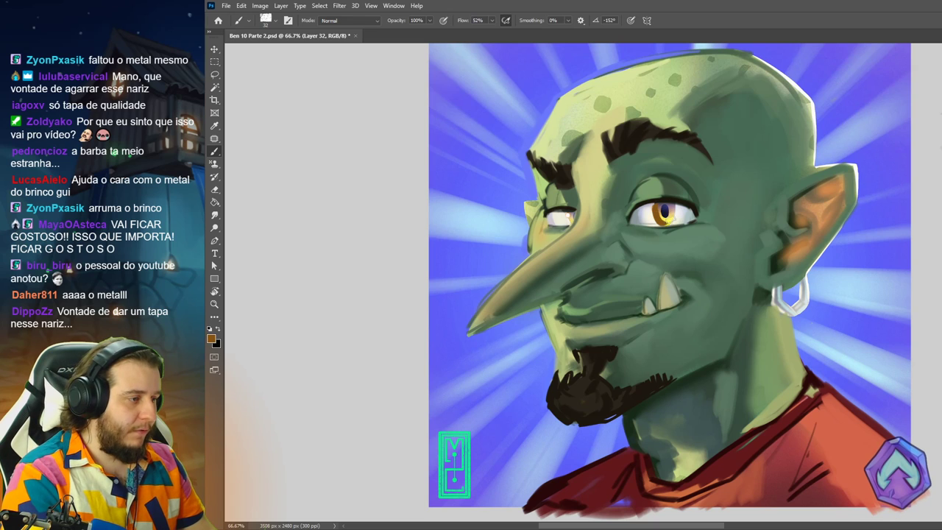
pyautogui.hotkey('ctrl', 'z')
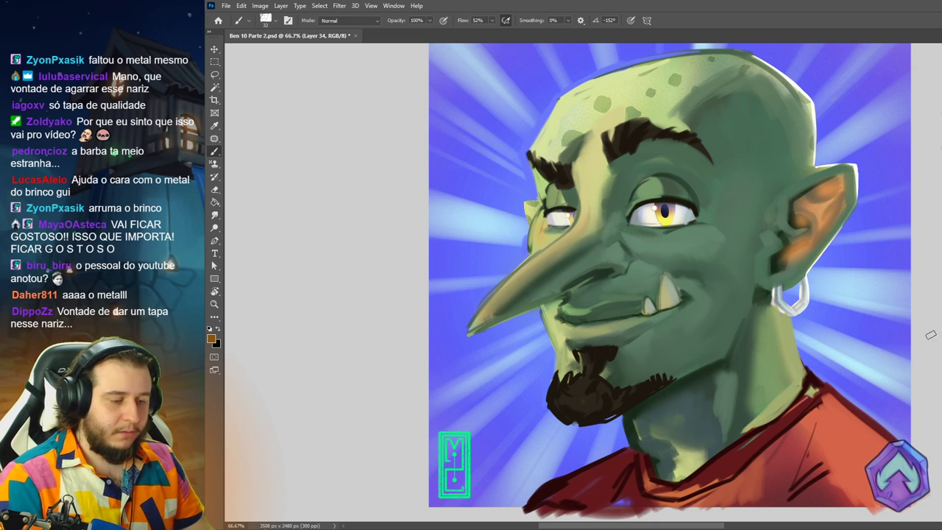
pyautogui.moveTo(657, 204)
pyautogui.mouseDown()
pyautogui.moveTo(664, 213)
pyautogui.moveTo(657, 205)
pyautogui.mouseUp()
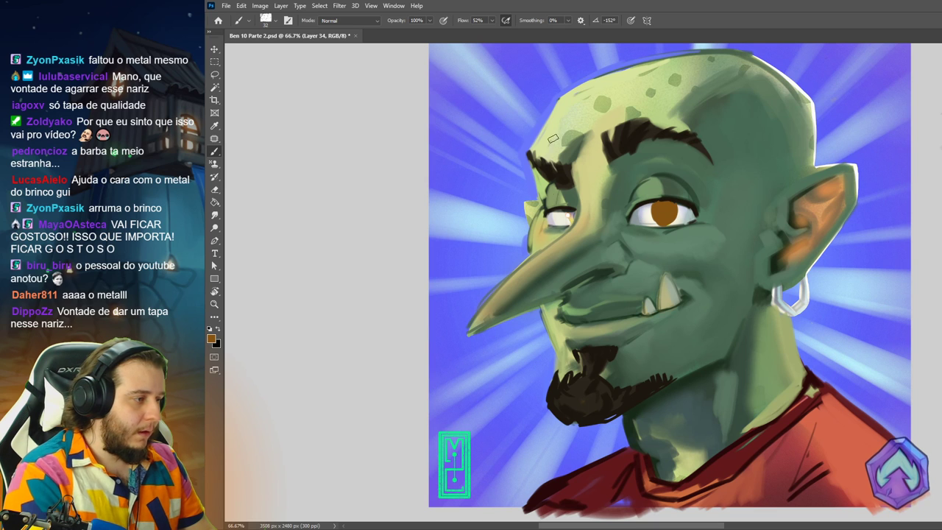
pyautogui.moveTo(559, 216); pyautogui.dragTo(564, 221)
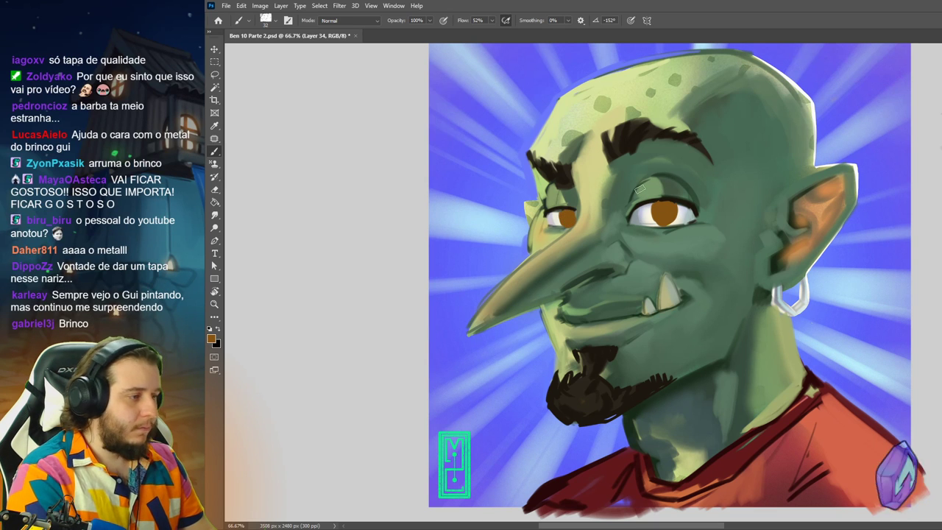
pyautogui.press('e')
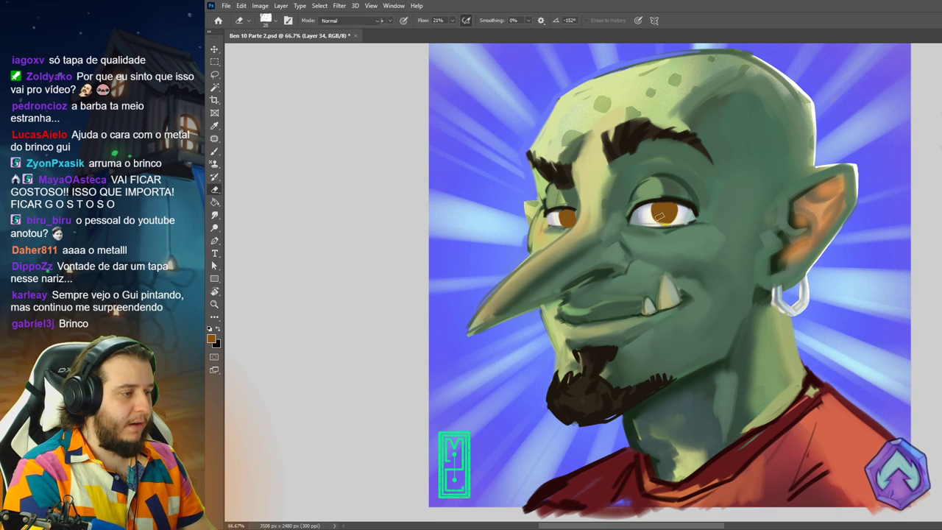
pyautogui.press('b')
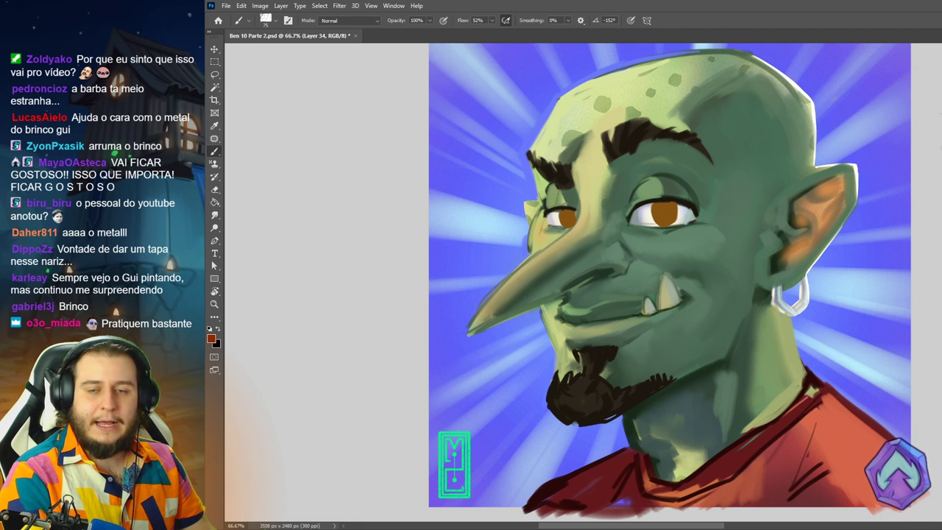
# Shade both irises with a dark reddish brown using the size 75 brush at 4% flow.
pyautogui.moveTo(937, 95)
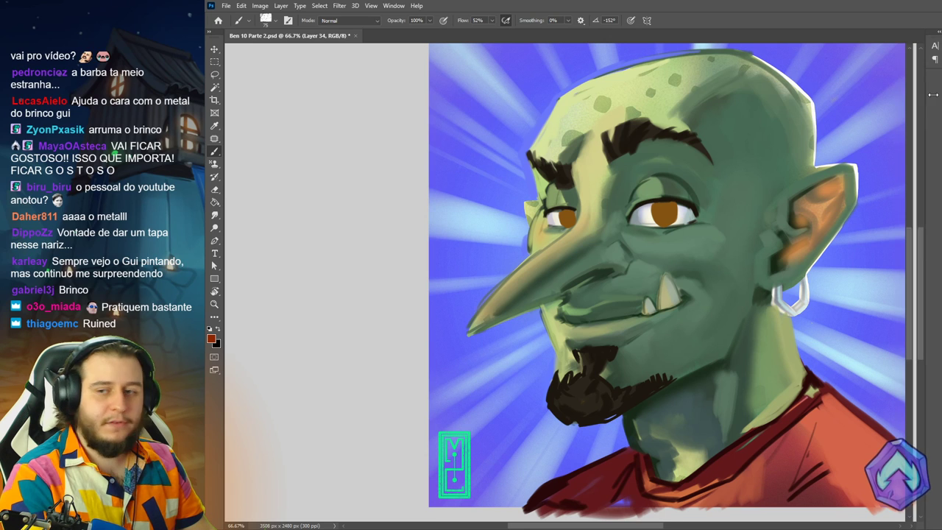
pyautogui.moveTo(937, 95); pyautogui.dragTo(807, 95)
pyautogui.moveTo(687, 264); pyautogui.dragTo(585, 267)
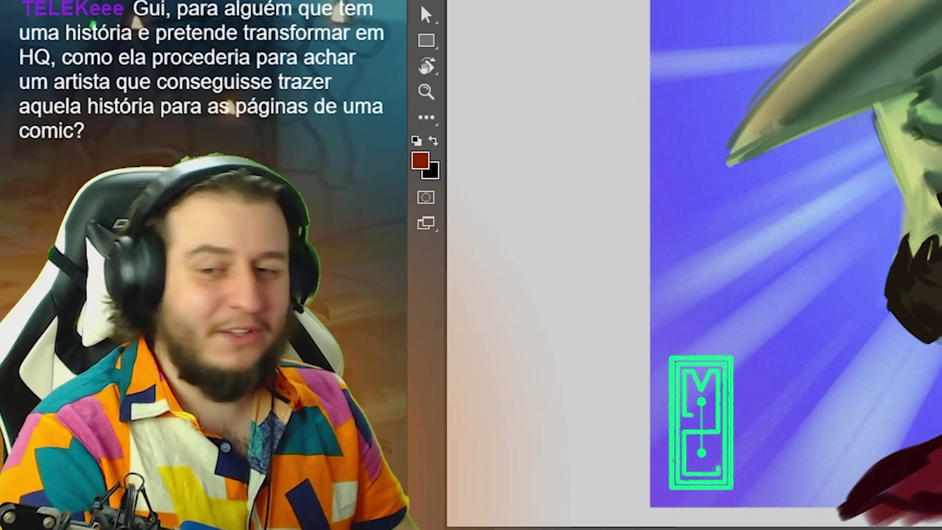
pyautogui.moveTo(812, 137); pyautogui.dragTo(940, 136)
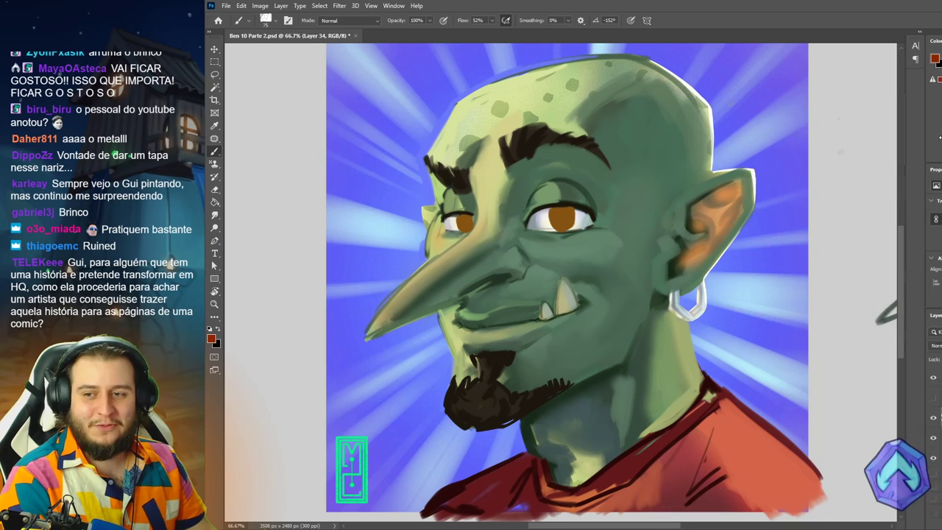
pyautogui.moveTo(565, 206); pyautogui.dragTo(563, 227)
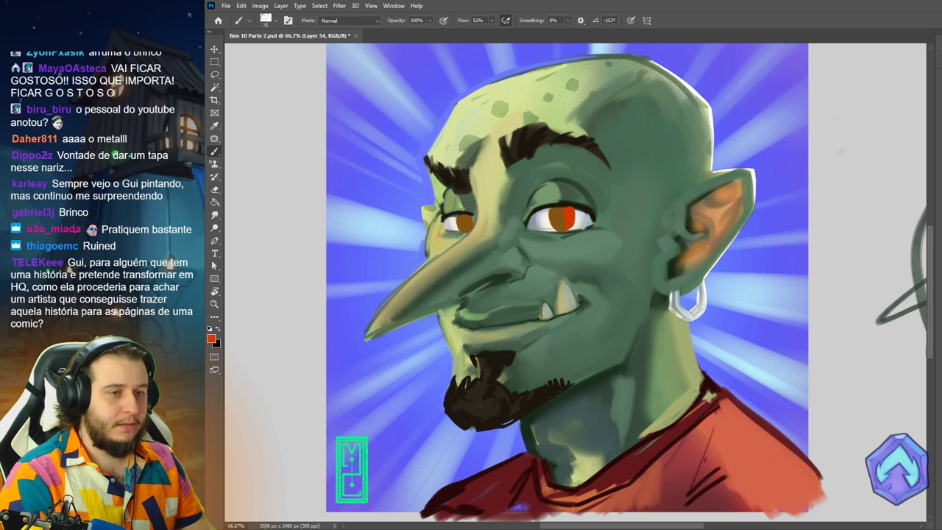
pyautogui.moveTo(569, 208); pyautogui.dragTo(570, 229)
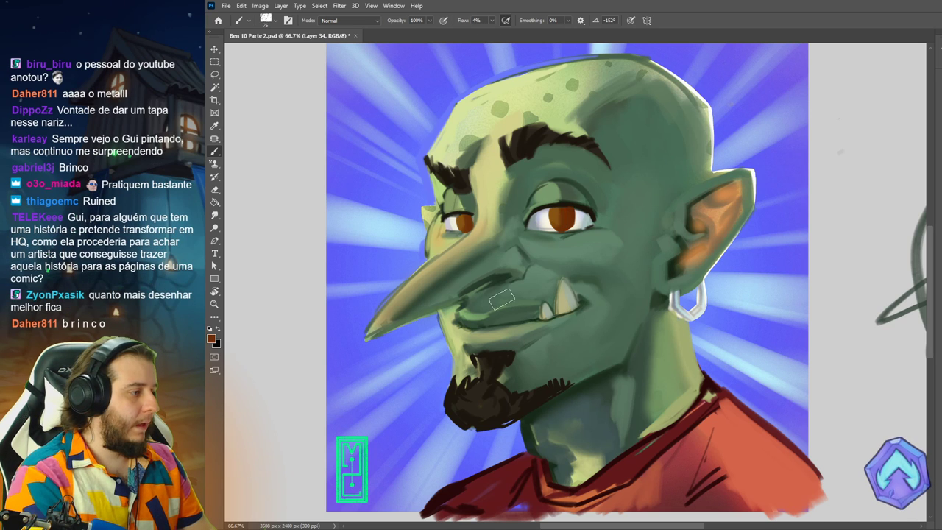
pyautogui.moveTo(461, 215); pyautogui.dragTo(464, 222)
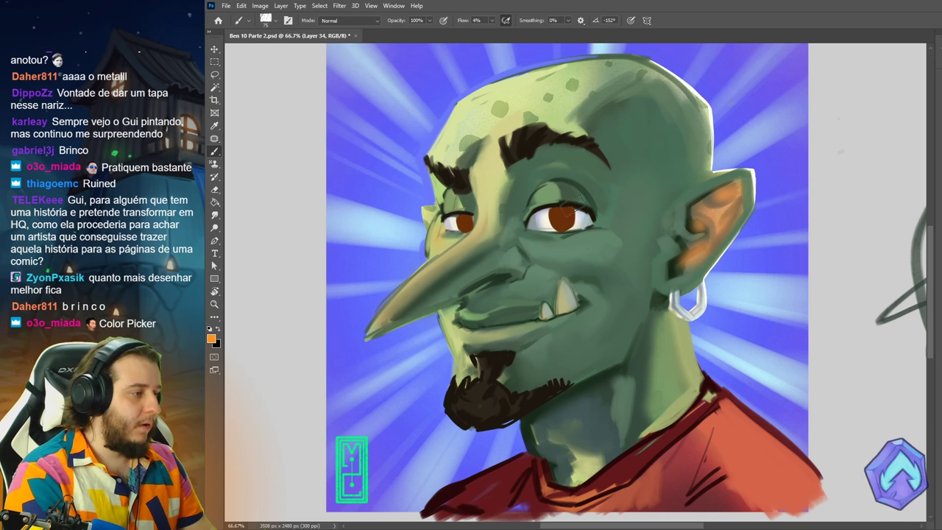
# Build up an orange and yellow glow inside both irises at 4% flow.
pyautogui.moveTo(567, 209); pyautogui.dragTo(569, 235)
pyautogui.moveTo(464, 216); pyautogui.dragTo(467, 237)
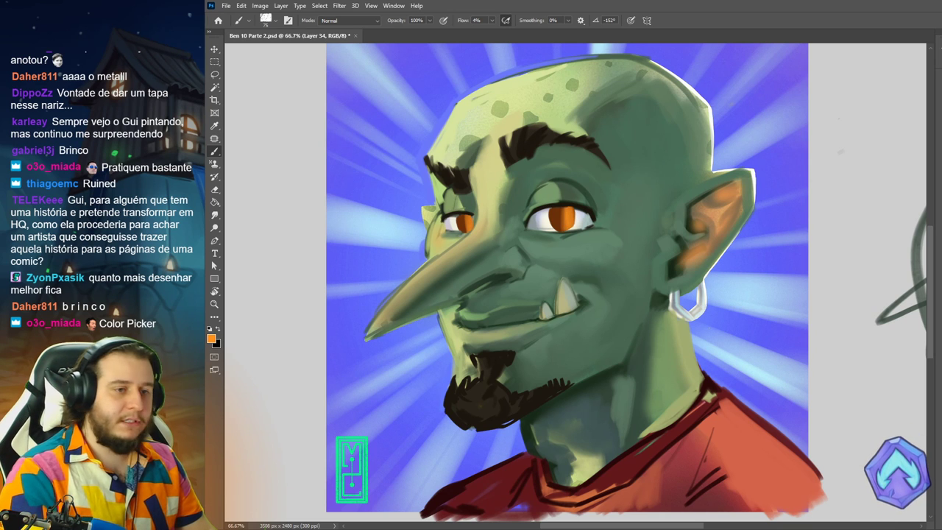
pyautogui.moveTo(571, 211); pyautogui.dragTo(567, 225)
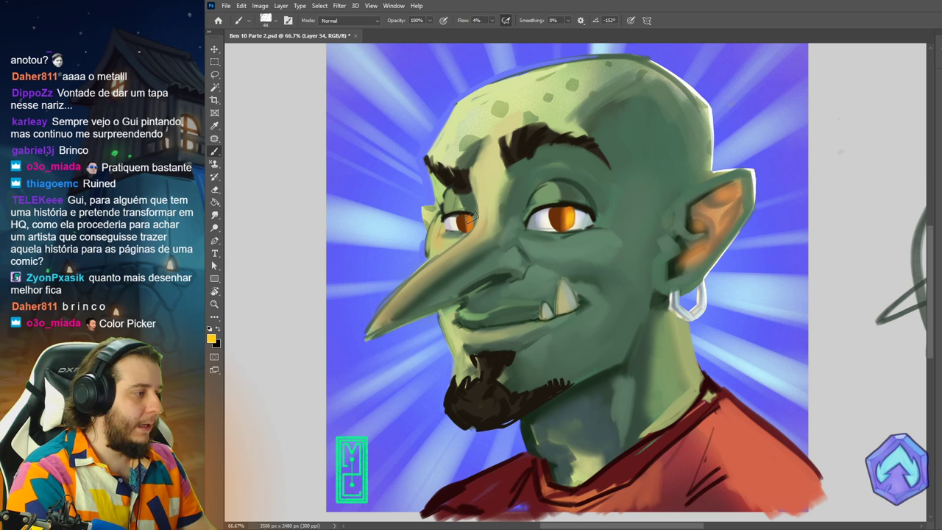
pyautogui.moveTo(470, 217); pyautogui.dragTo(469, 231)
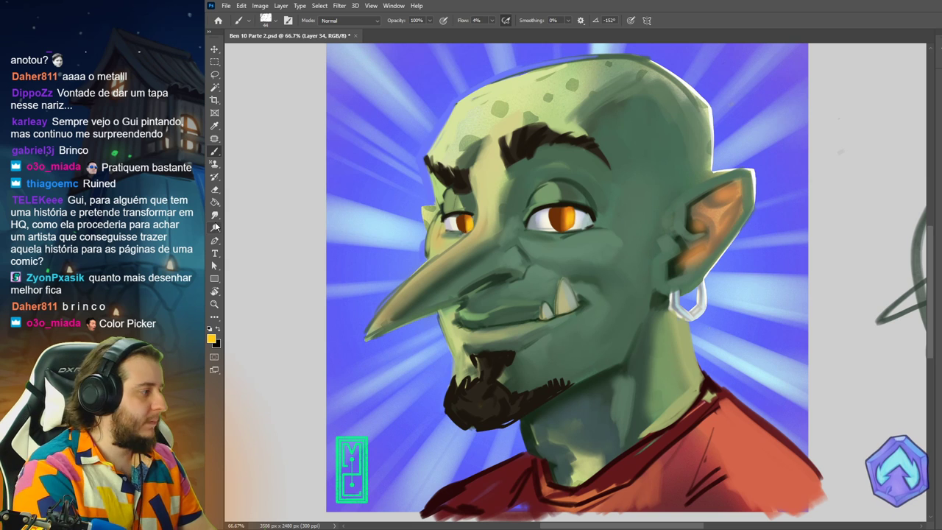
# Blend the colour transitions inside both irises with the Smudge tool.
pyautogui.click(214, 215)
pyautogui.moveTo(569, 209); pyautogui.dragTo(569, 227)
pyautogui.moveTo(468, 218); pyautogui.dragTo(468, 231)
# Paint dark vertical slit pupils in both irises with a small brush at 47% flow.
pyautogui.press('b')
pyautogui.keyDown('alt'); pyautogui.click(558, 209); pyautogui.keyUp('alt')
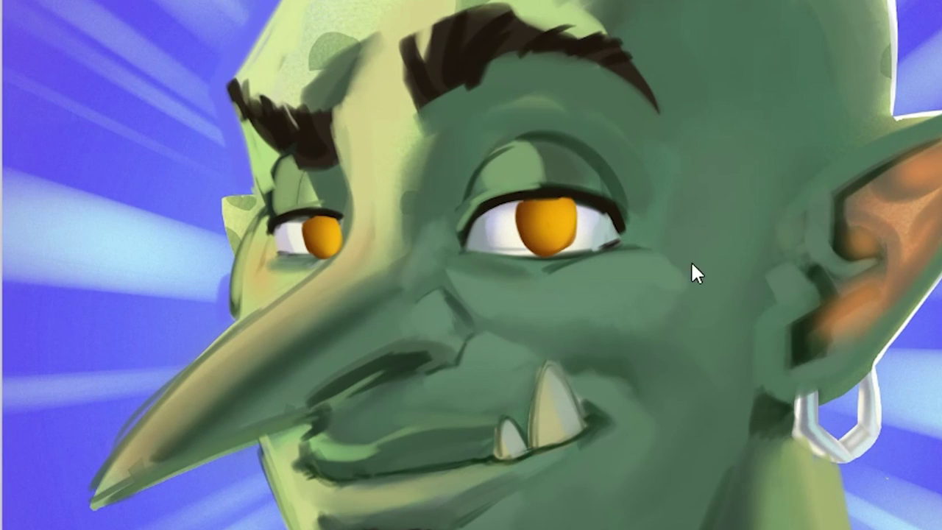
pyautogui.moveTo(548, 203)
pyautogui.mouseDown()
pyautogui.moveTo(551, 225)
pyautogui.moveTo(545, 201)
pyautogui.mouseUp()
pyautogui.hotkey('ctrl', 'z')
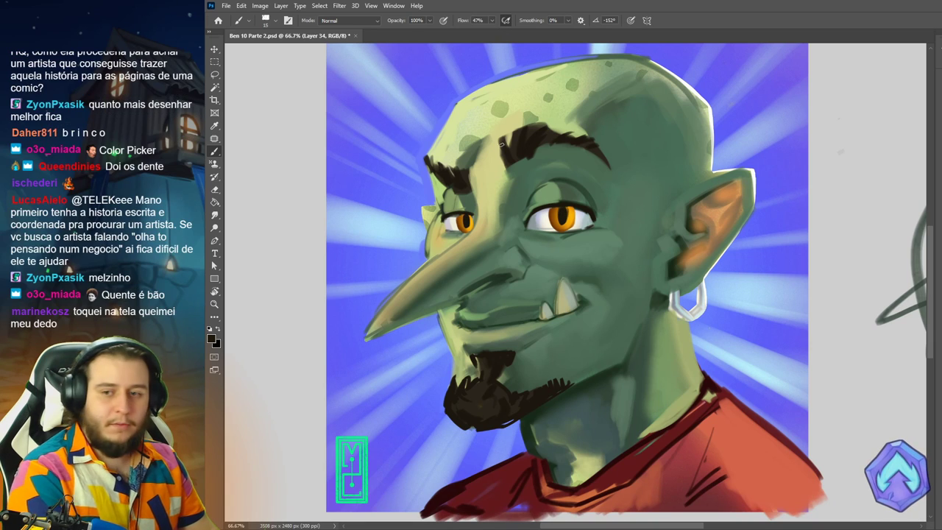
# Add a blue reflection over the pupils and small white highlights to both eyes.
pyautogui.moveTo(606, 242); pyautogui.dragTo(766, 234)
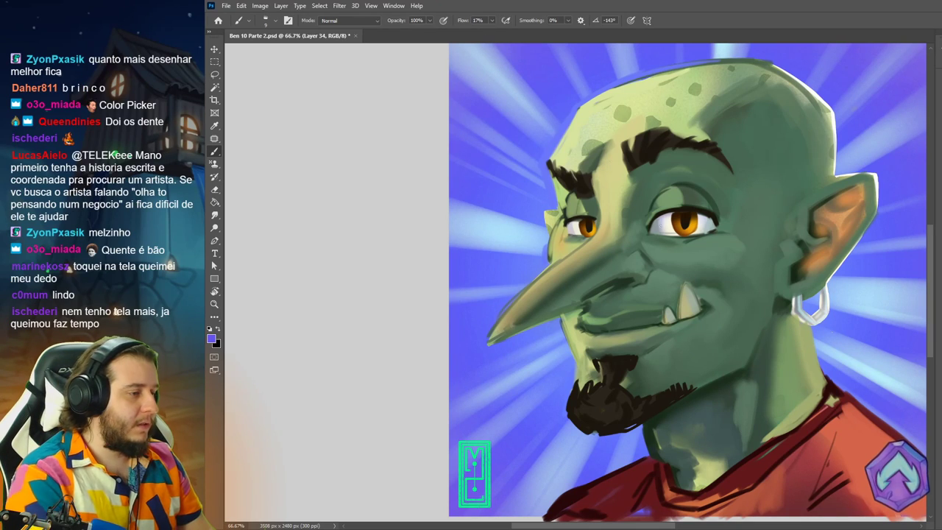
pyautogui.keyDown('ctrl'); pyautogui.click(686, 218); pyautogui.keyUp('ctrl')
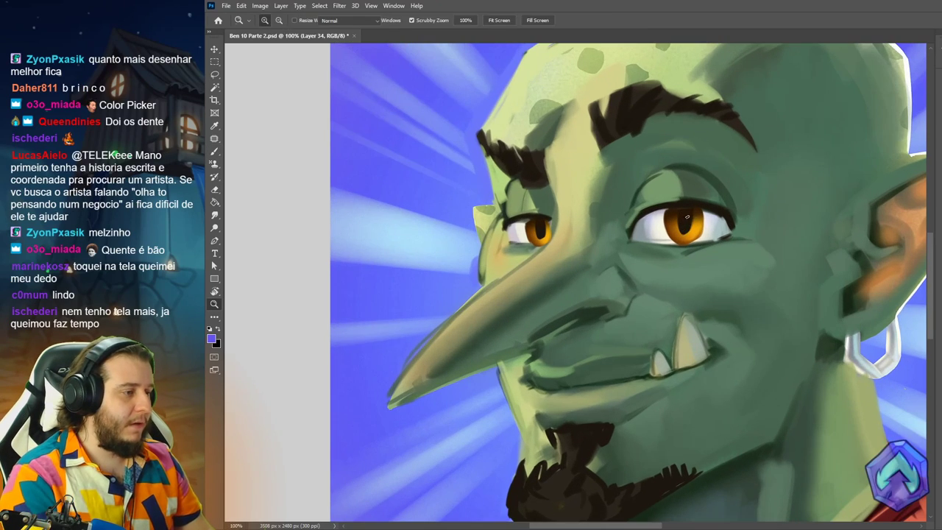
pyautogui.click(729, 355)
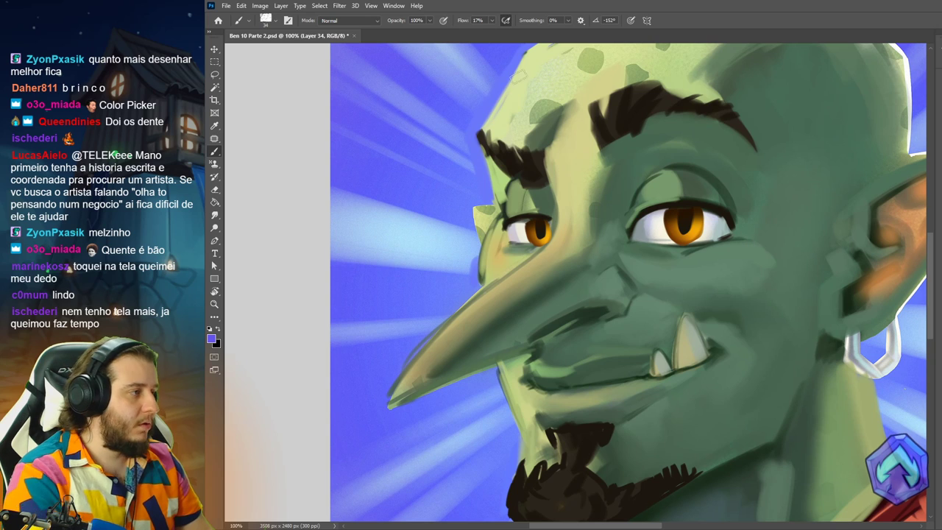
pyautogui.click(485, 43)
pyautogui.moveTo(683, 215); pyautogui.dragTo(687, 216)
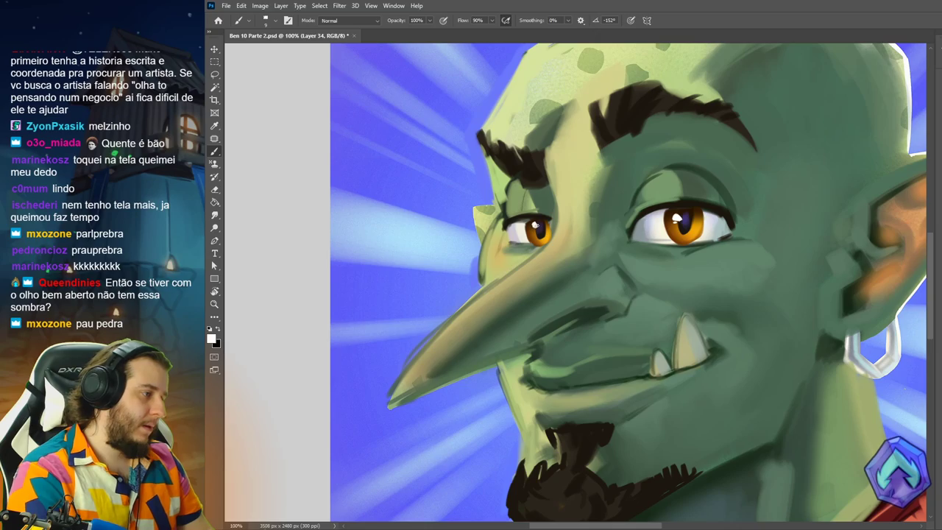
# Set the size 306 soft round brush to 4% flow for glazing the whole portrait.
pyautogui.hotkey('ctrl', '-')
pyautogui.hotkey('ctrl', '-')
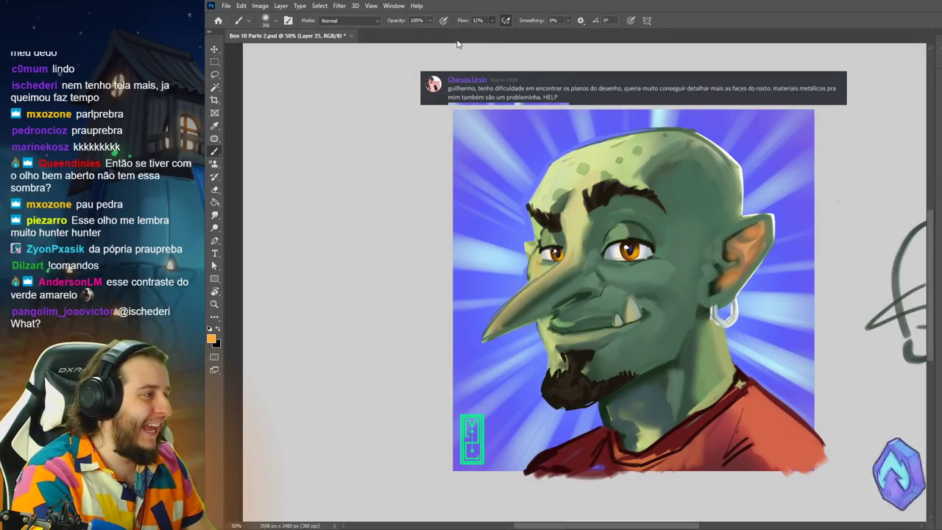
pyautogui.moveTo(457, 44); pyautogui.dragTo(453, 44)
# Try glazing the forehead and skull with soft orange and the jaw with saturated green, undoing the strokes.
pyautogui.moveTo(655, 164); pyautogui.dragTo(735, 165)
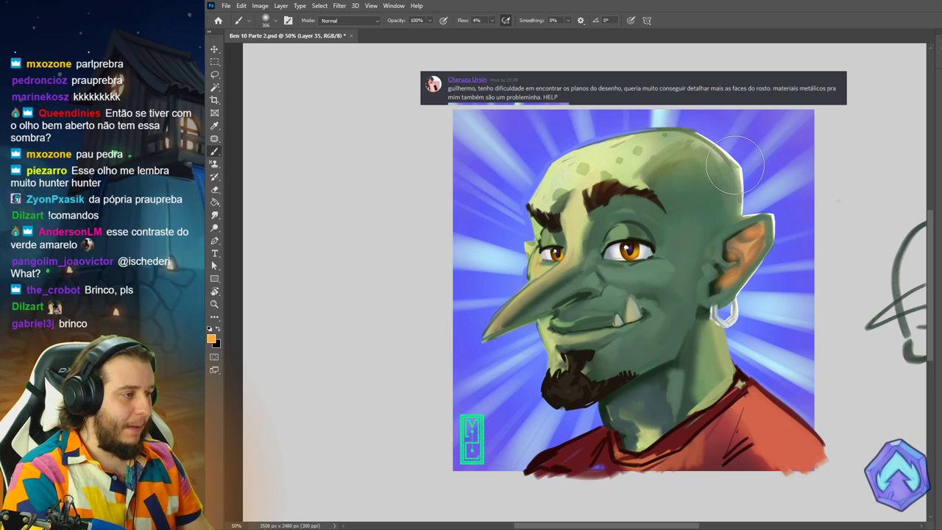
pyautogui.keyDown('alt'); pyautogui.click(704, 221); pyautogui.keyUp('alt')
pyautogui.moveTo(627, 176)
pyautogui.mouseDown()
pyautogui.moveTo(695, 153)
pyautogui.moveTo(666, 149)
pyautogui.moveTo(581, 169)
pyautogui.mouseUp()
pyautogui.hotkey('ctrl', 'z')
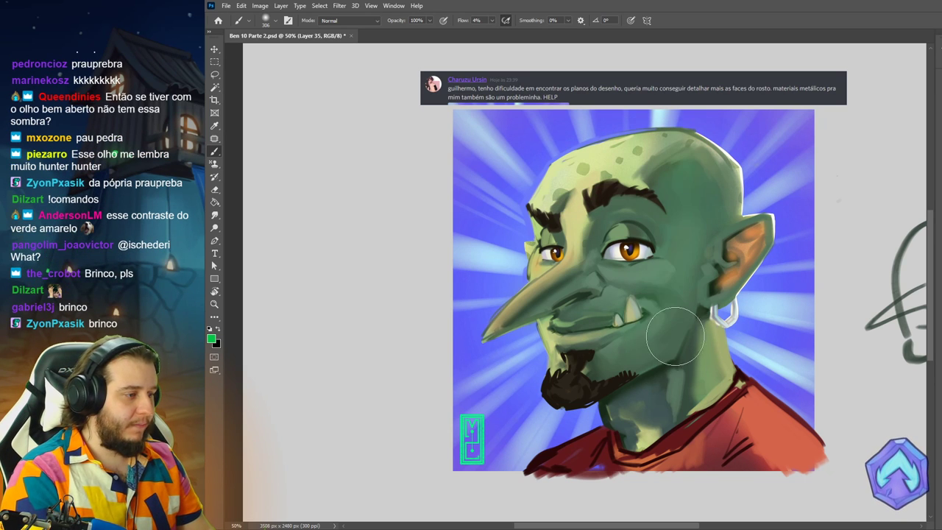
pyautogui.moveTo(677, 337); pyautogui.dragTo(677, 318)
pyautogui.hotkey('ctrl', 'z')
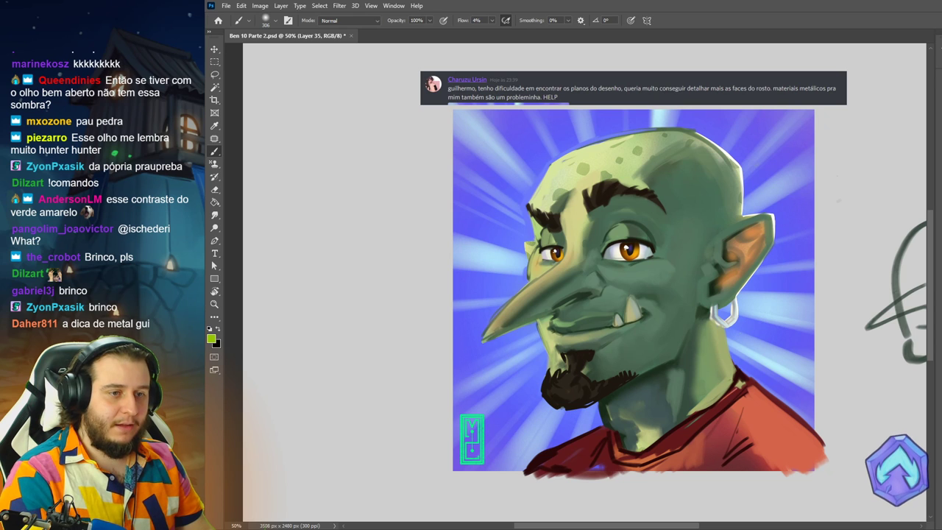
# Glaze the skull and chin with yellow-green and the shirt with saturated red using the soft round brush at 4% flow.
pyautogui.moveTo(656, 163)
pyautogui.mouseDown()
pyautogui.moveTo(648, 144)
pyautogui.moveTo(692, 149)
pyautogui.mouseUp()
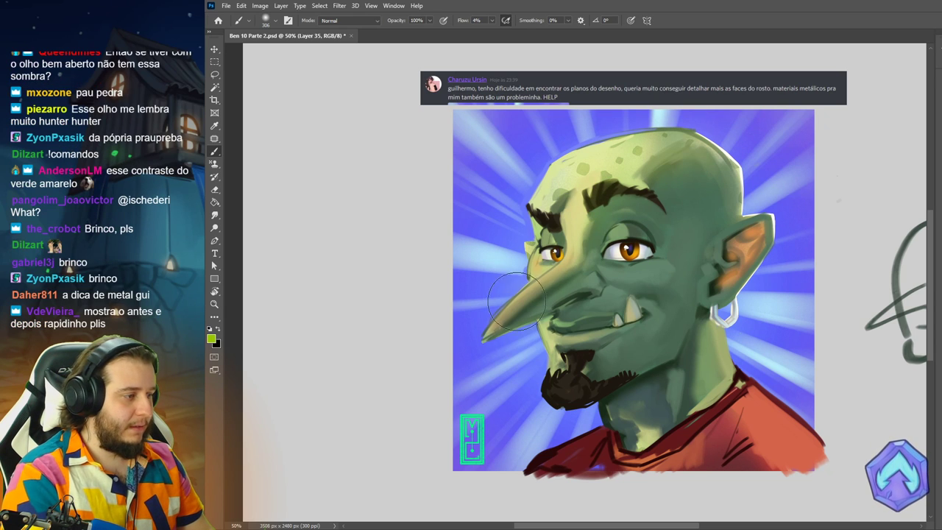
pyautogui.moveTo(552, 345); pyautogui.dragTo(556, 337)
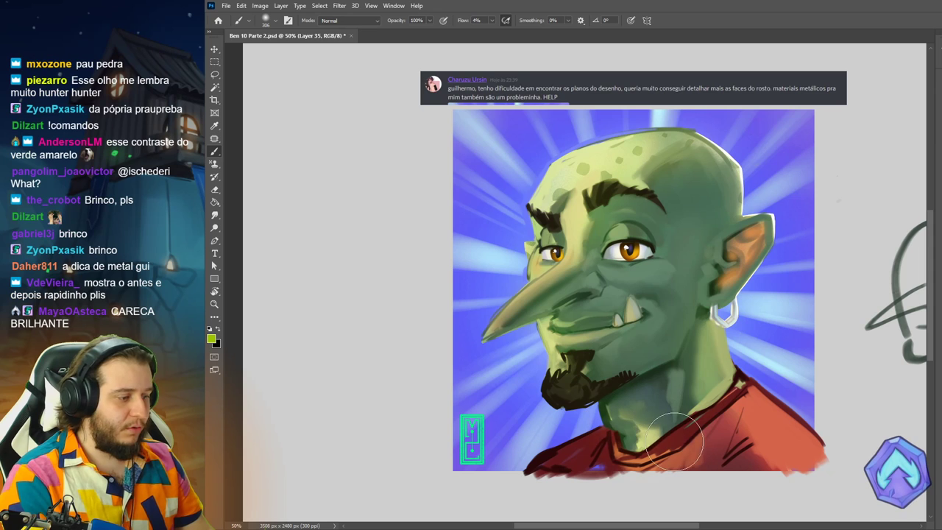
pyautogui.keyDown('alt'); pyautogui.click(721, 438); pyautogui.keyUp('alt')
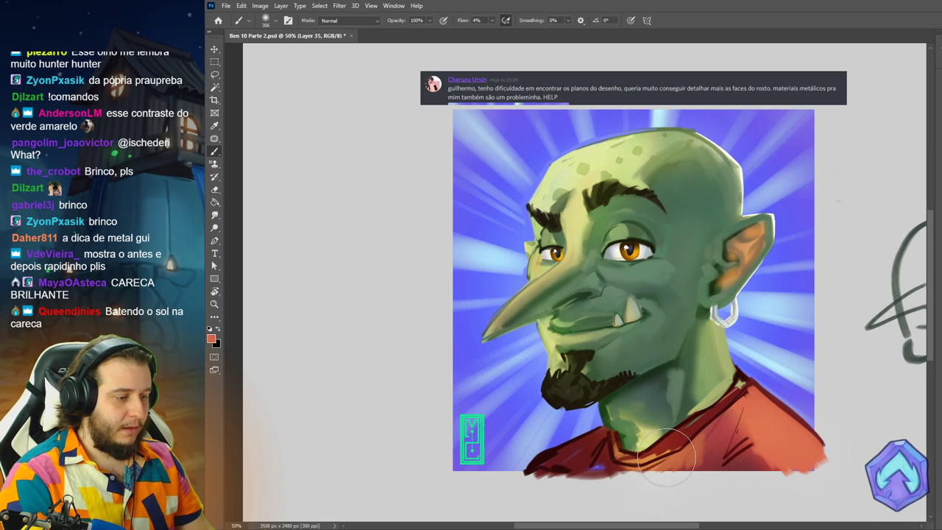
pyautogui.hotkey('ctrl', 'z')
pyautogui.click(937, 145)
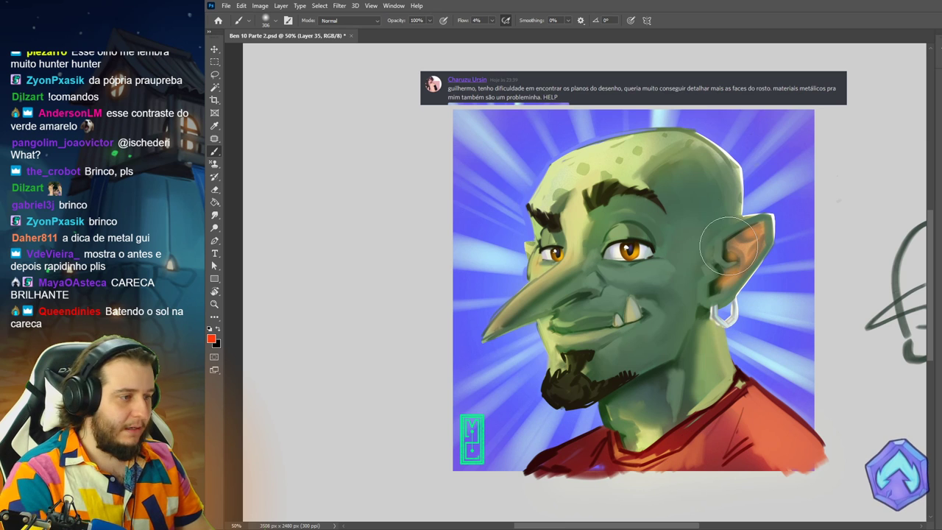
# Repaint the shirt with dark red shadows on the far shoulder and bright red light across the near shoulder and folds.
pyautogui.keyDown('alt'); pyautogui.click(725, 205); pyautogui.keyUp('alt')
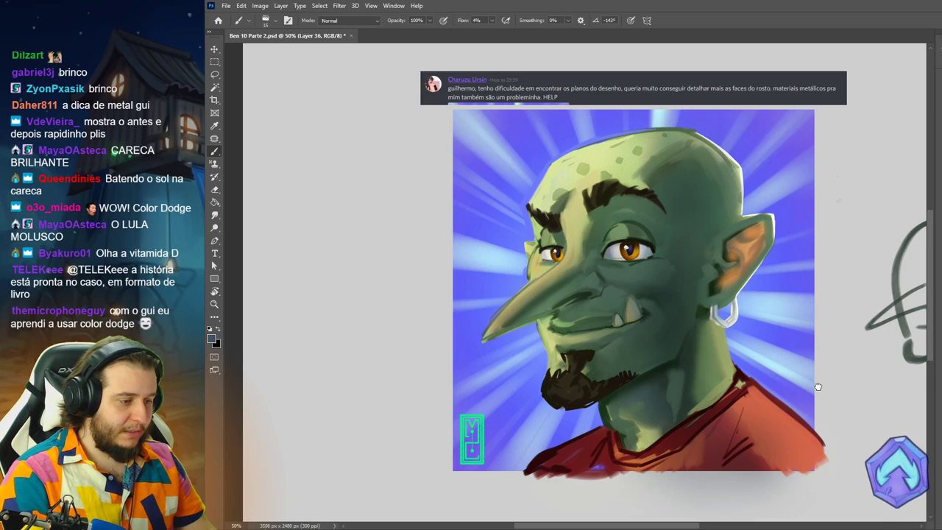
pyautogui.click(819, 409)
pyautogui.moveTo(691, 453)
pyautogui.mouseDown()
pyautogui.moveTo(740, 416)
pyautogui.moveTo(717, 434)
pyautogui.moveTo(788, 434)
pyautogui.moveTo(739, 458)
pyautogui.mouseUp()
pyautogui.keyDown('alt'); pyautogui.click(704, 417); pyautogui.keyUp('alt')
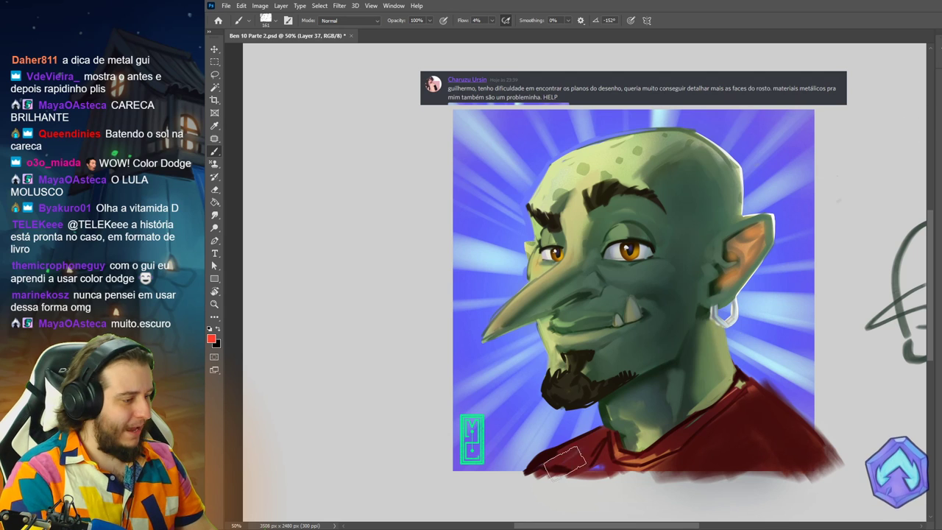
pyautogui.moveTo(565, 462)
pyautogui.mouseDown()
pyautogui.moveTo(627, 441)
pyautogui.moveTo(703, 453)
pyautogui.mouseUp()
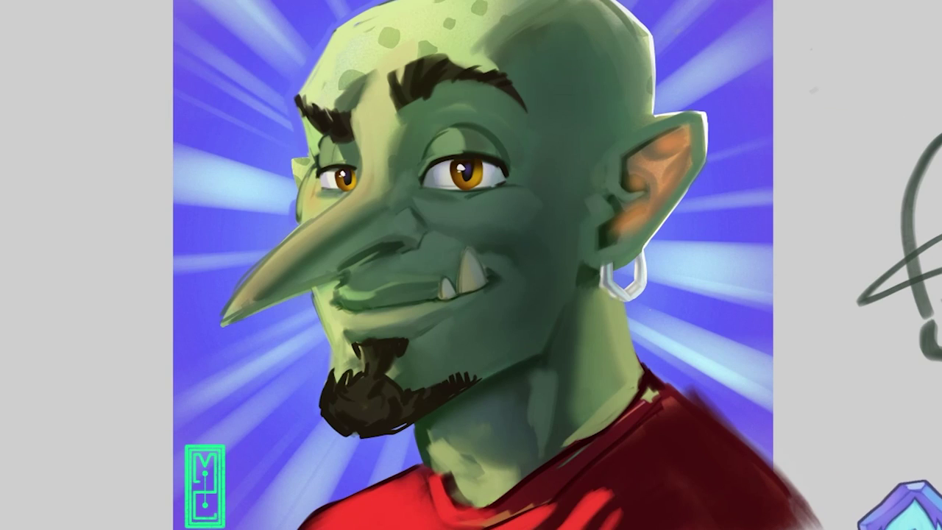
# Soften the shading of the near eyelid and the long nose with sampled greens at 2% flow.
pyautogui.click(692, 326)
pyautogui.press('b')
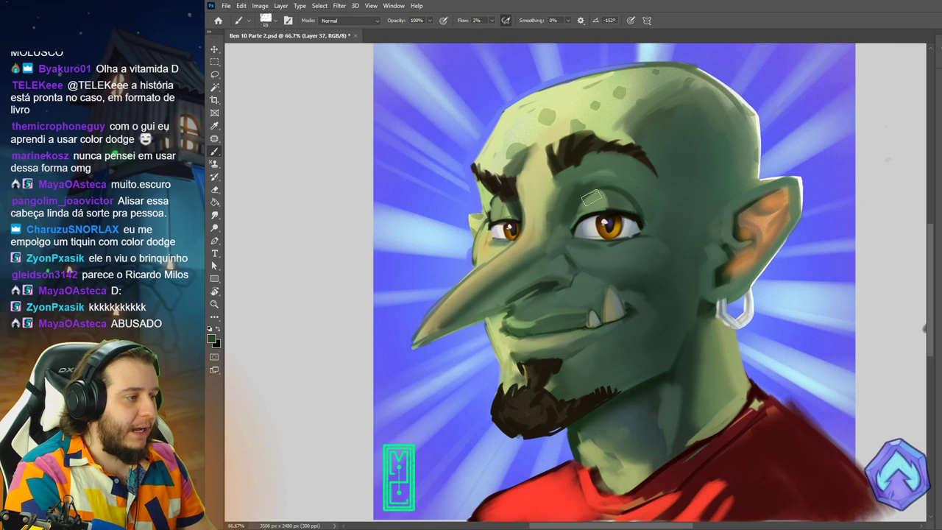
pyautogui.keyDown('alt'); pyautogui.click(594, 199); pyautogui.keyUp('alt')
pyautogui.moveTo(590, 199); pyautogui.dragTo(571, 230)
pyautogui.keyDown('alt'); pyautogui.click(572, 200); pyautogui.keyUp('alt')
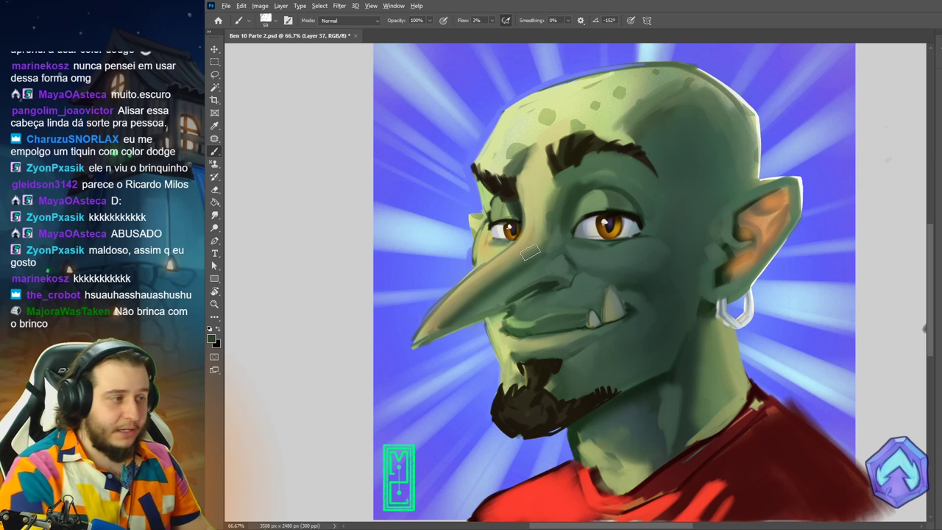
pyautogui.keyDown('alt'); pyautogui.click(607, 200); pyautogui.keyUp('alt')
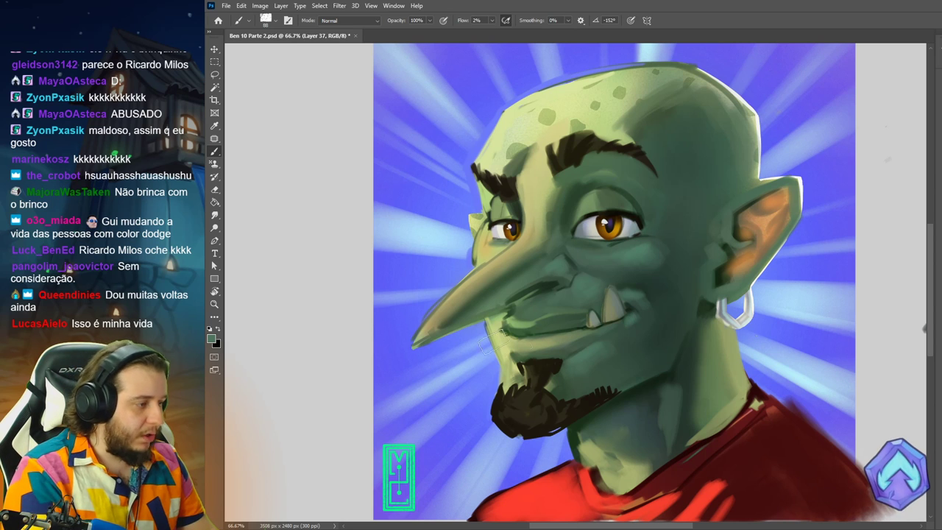
pyautogui.keyDown('alt'); pyautogui.click(515, 292); pyautogui.keyUp('alt')
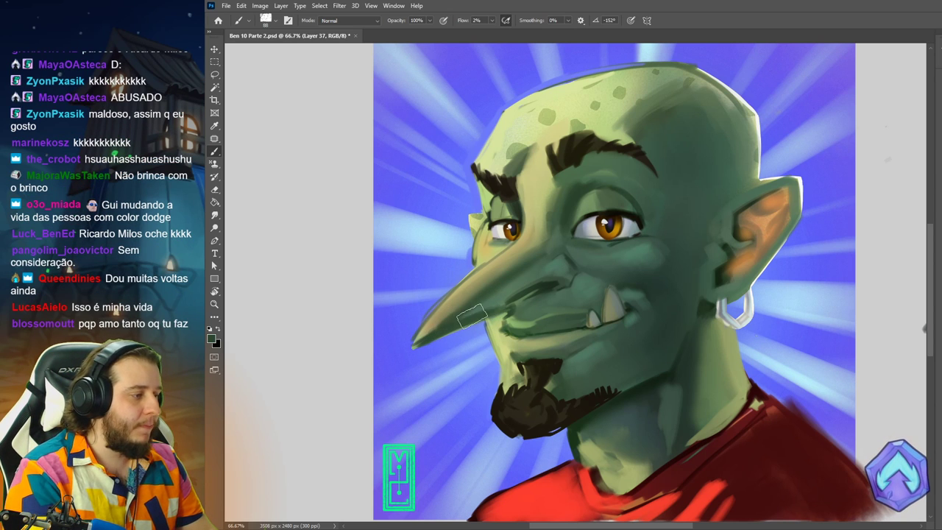
pyautogui.keyDown('alt'); pyautogui.click(499, 296); pyautogui.keyUp('alt')
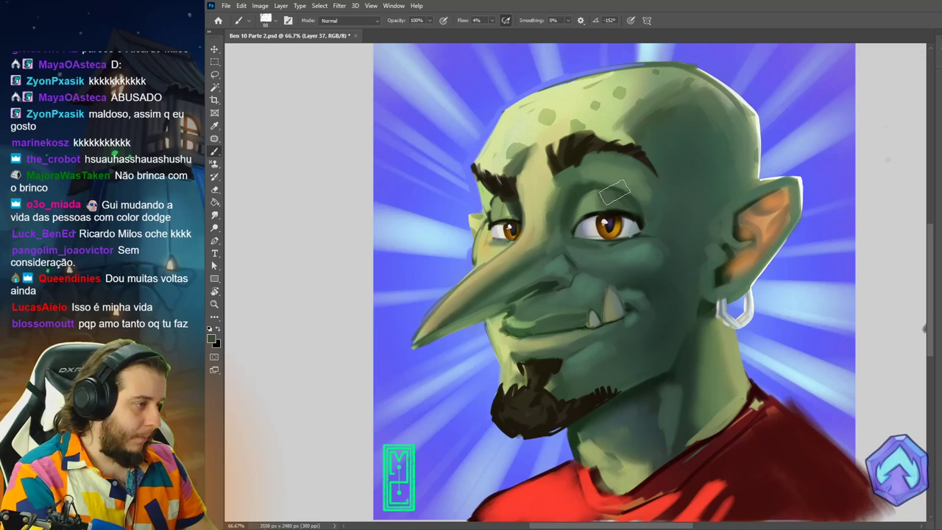
# Refine the far eyelid with a small light green brush and blend dark green into the cheek beside the mouth at 4% flow.
pyautogui.hotkey('ctrl', '-')
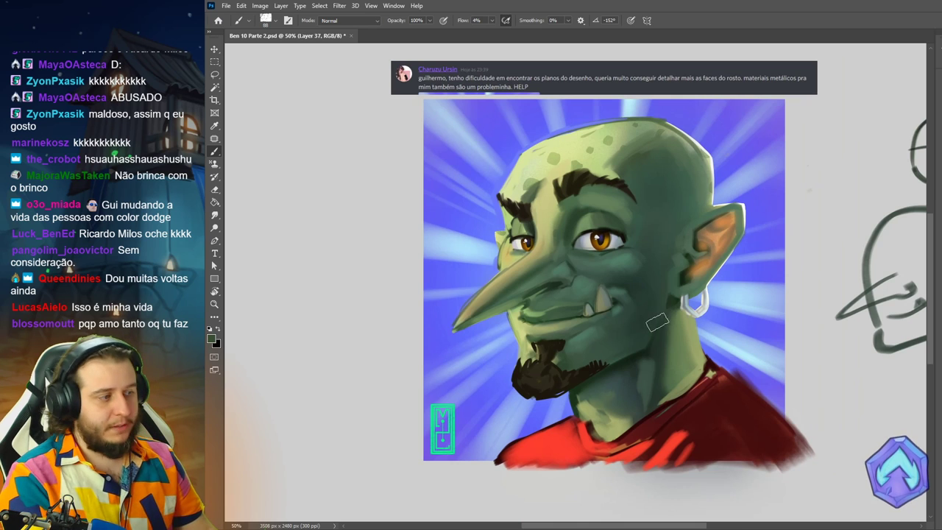
pyautogui.scroll(1, 611, 234)
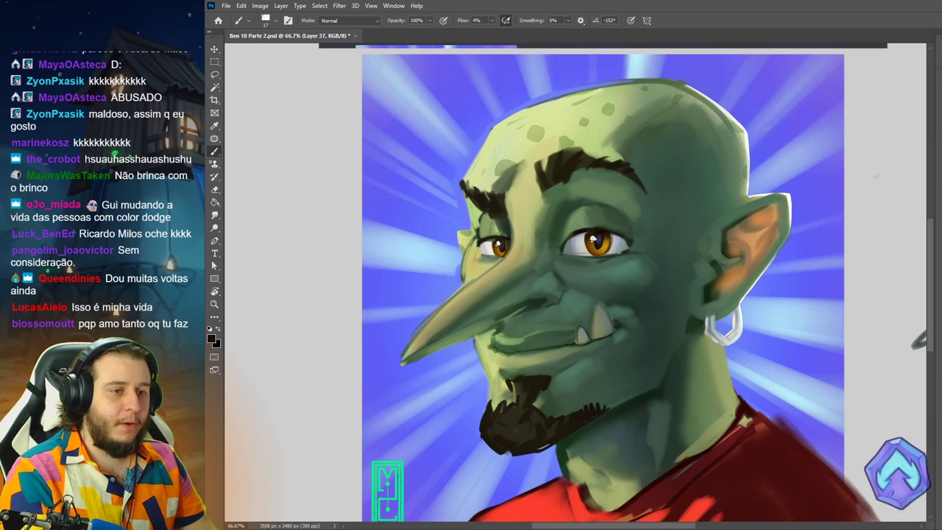
pyautogui.keyDown('alt'); pyautogui.click(609, 217); pyautogui.keyUp('alt')
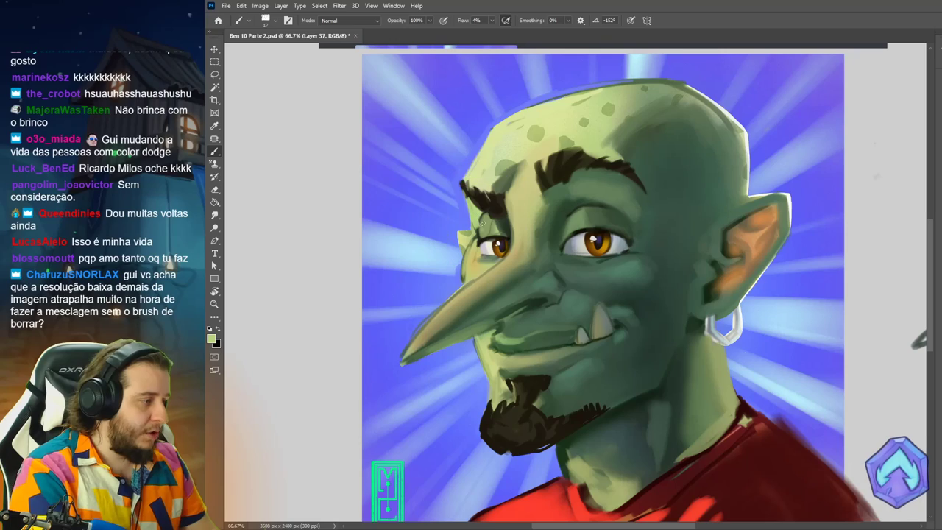
pyautogui.moveTo(480, 213); pyautogui.dragTo(486, 232)
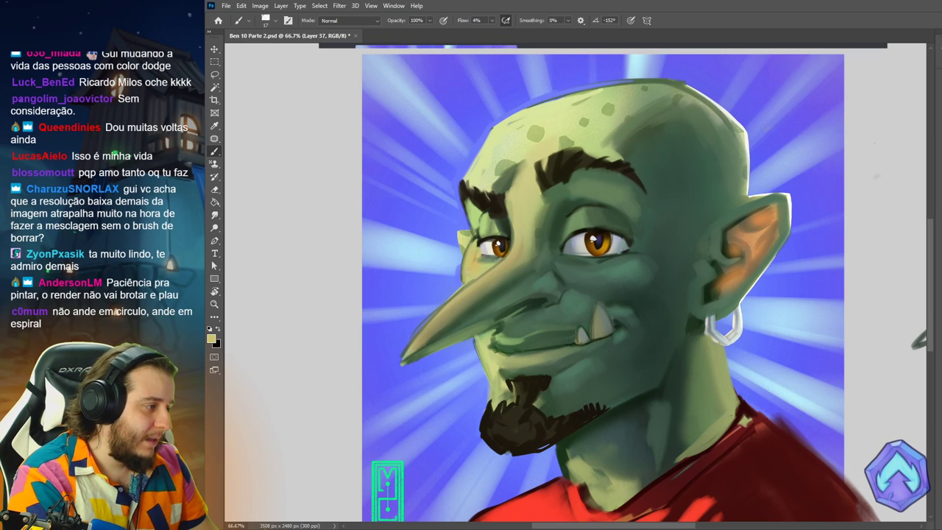
pyautogui.keyDown('alt'); pyautogui.click(481, 236); pyautogui.keyUp('alt')
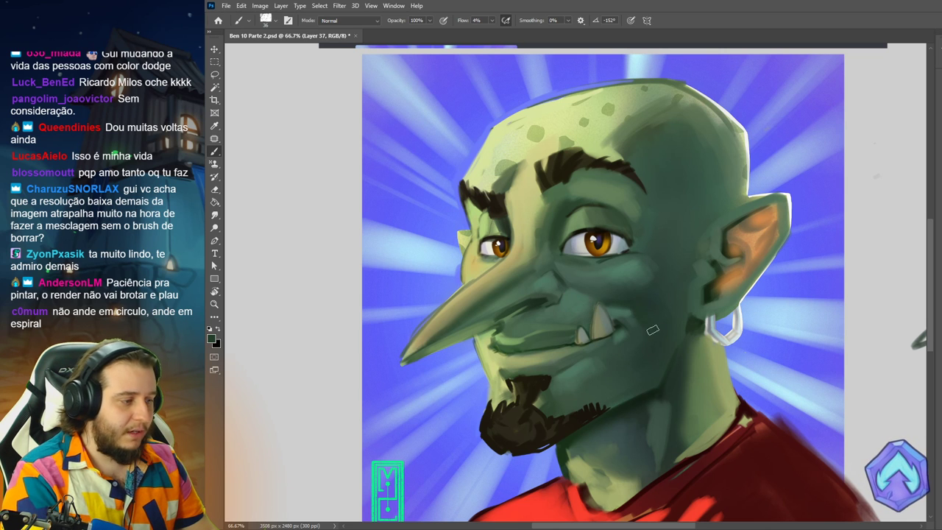
pyautogui.moveTo(653, 331); pyautogui.dragTo(631, 319)
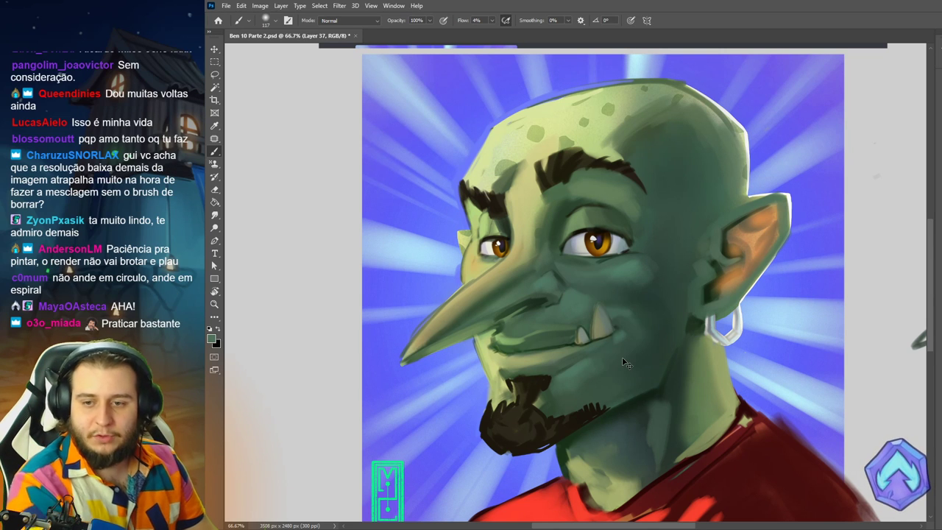
# Merge the selected overpainting layers into a single layer.
pyautogui.hotkey('ctrl', '-')
pyautogui.hotkey('ctrl', '-')
pyautogui.hotkey('ctrl', '+')
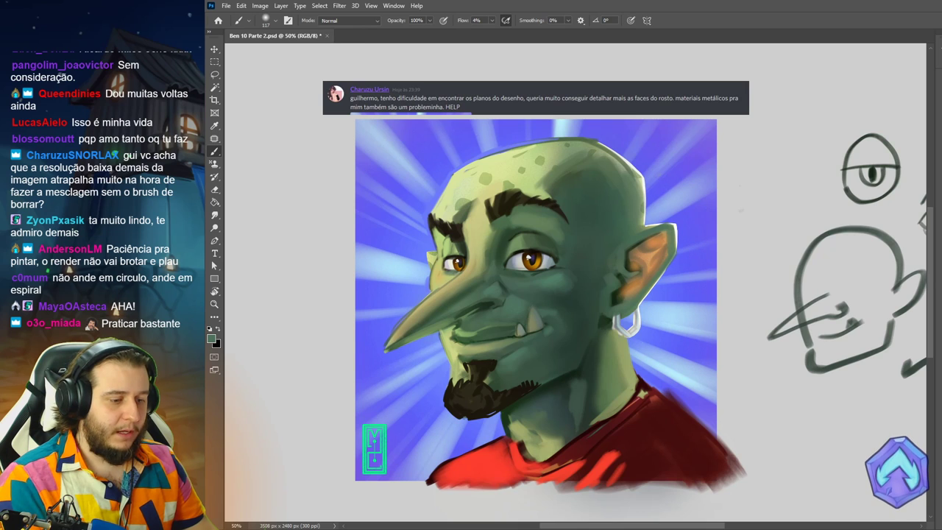
pyautogui.hotkey('ctrl', 'e')
# Compare the merged overpainting with the original portrait by toggling its visibility and temporarily moving it beside the original.
pyautogui.hotkey('ctrl', ',')
pyautogui.hotkey('ctrl', ',')
pyautogui.hotkey('ctrl', ',')
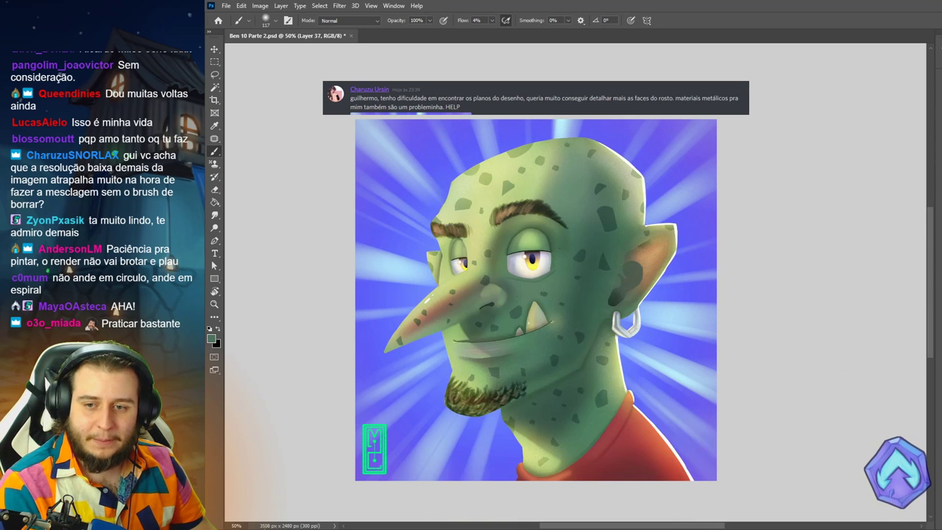
pyautogui.press('i')
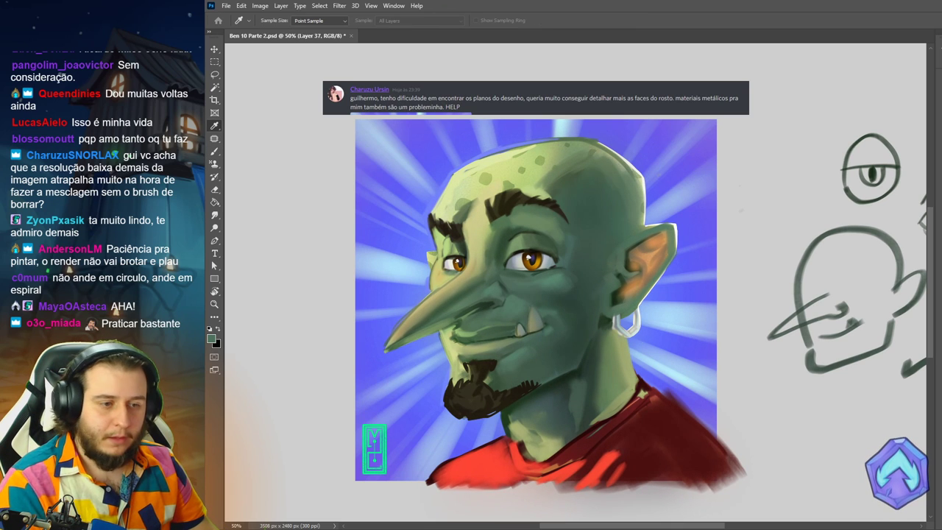
pyautogui.press('b')
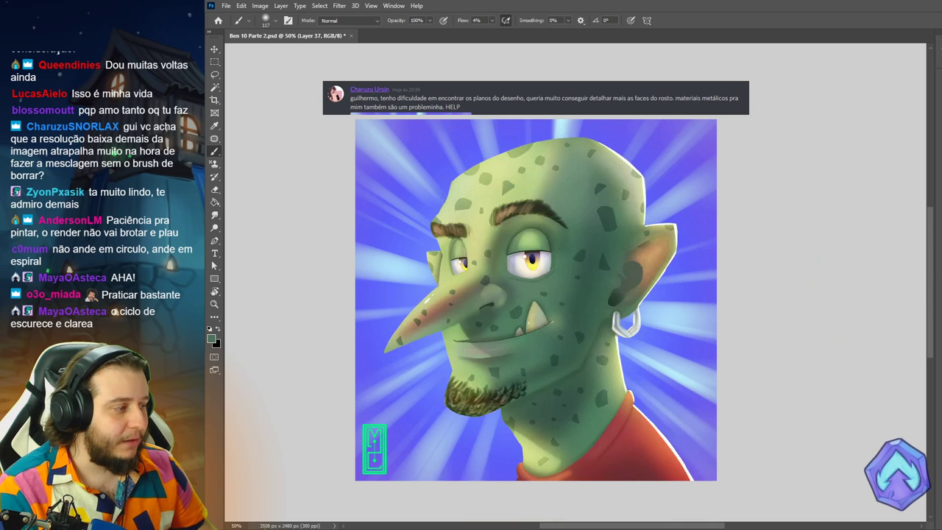
pyautogui.press('v')
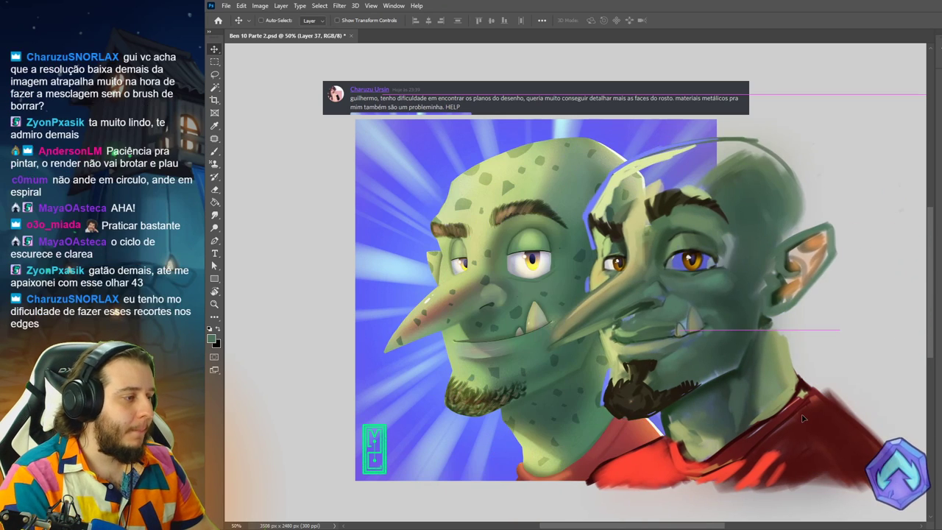
pyautogui.press('b')
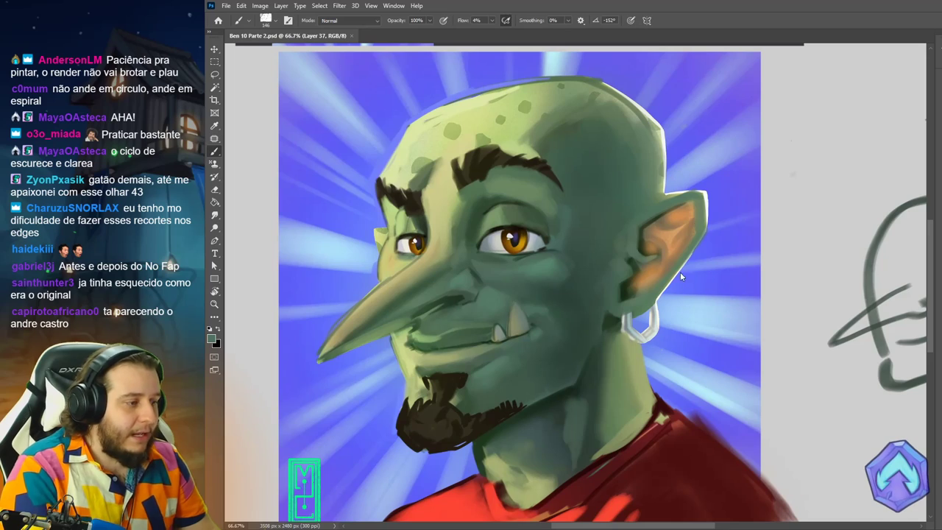
# Paint a solid dark green block in the empty canvas area below the head sketch at 17% flow.
pyautogui.hotkey('ctrl', '+')
pyautogui.hotkey('ctrl', '-')
pyautogui.hotkey('ctrl', '-')
pyautogui.hotkey('ctrl', '-')
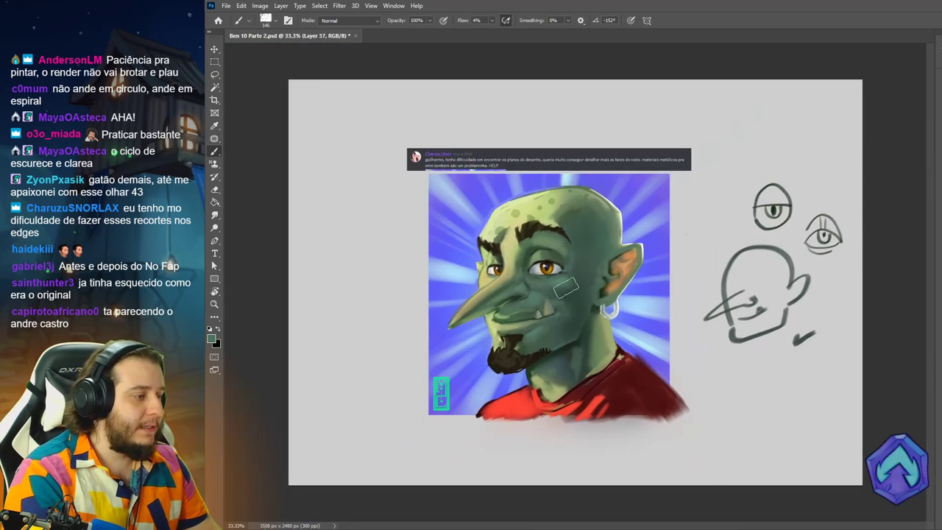
pyautogui.keyDown('alt'); pyautogui.click(594, 306); pyautogui.keyUp('alt')
pyautogui.keyDown('ctrl'); pyautogui.click(770, 391); pyautogui.keyUp('ctrl')
pyautogui.moveTo(810, 389)
pyautogui.mouseDown()
pyautogui.moveTo(785, 479)
pyautogui.moveTo(808, 391)
pyautogui.mouseUp()
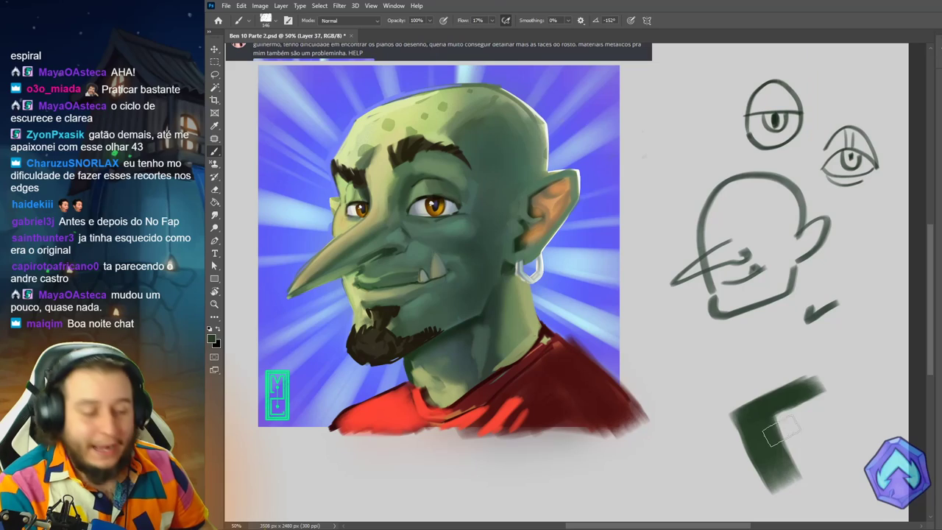
pyautogui.moveTo(781, 431)
pyautogui.mouseDown()
pyautogui.moveTo(807, 451)
pyautogui.moveTo(831, 438)
pyautogui.moveTo(743, 396)
pyautogui.moveTo(798, 372)
pyautogui.moveTo(729, 412)
pyautogui.moveTo(756, 491)
pyautogui.moveTo(842, 472)
pyautogui.moveTo(815, 396)
pyautogui.moveTo(808, 433)
pyautogui.moveTo(774, 372)
pyautogui.moveTo(807, 364)
pyautogui.moveTo(844, 444)
pyautogui.moveTo(774, 376)
pyautogui.moveTo(803, 359)
pyautogui.moveTo(862, 425)
pyautogui.moveTo(839, 477)
pyautogui.moveTo(775, 489)
pyautogui.mouseUp()
pyautogui.moveTo(812, 425); pyautogui.dragTo(772, 373)
pyautogui.press('z')
pyautogui.click(772, 373)
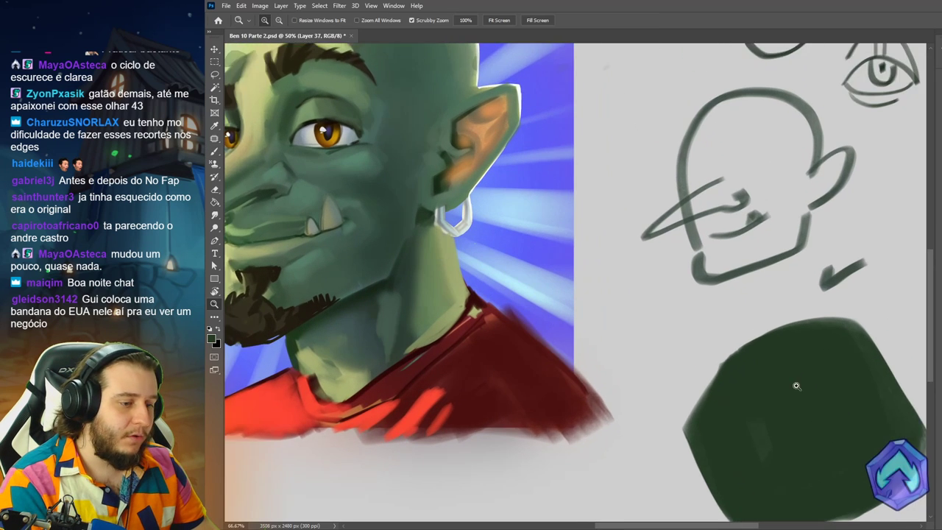
# Paint a broad lighter green plane and a small square light patch on the dark green block.
pyautogui.press('b')
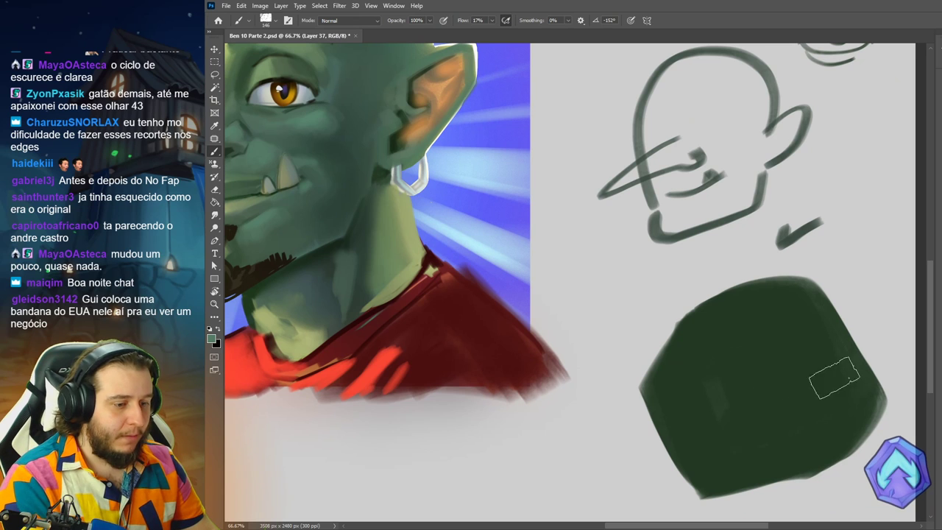
pyautogui.keyDown('alt'); pyautogui.click(746, 385); pyautogui.keyUp('alt')
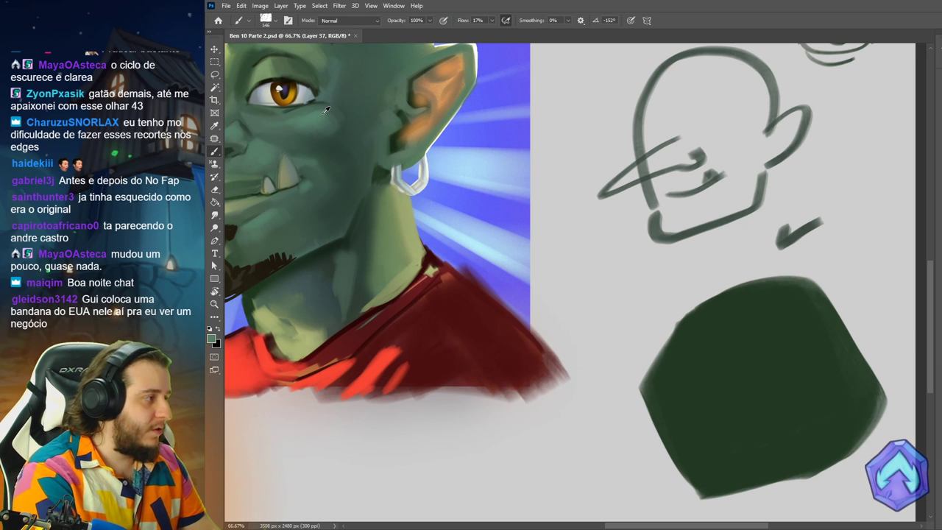
pyautogui.moveTo(708, 387); pyautogui.dragTo(757, 423)
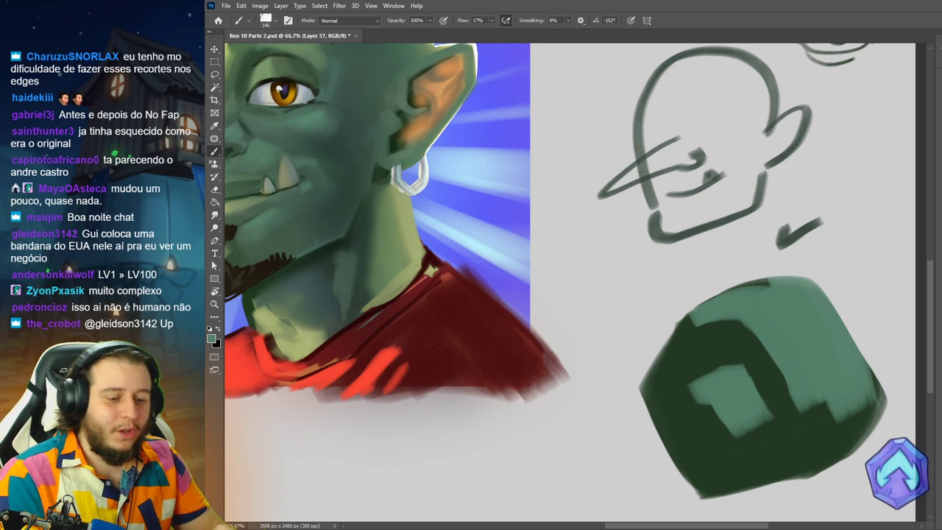
# Trace the block's surface contour in red on a new layer and smudge the boundaries between its green planes at 20% strength.
pyautogui.hotkey('ctrl', 'alt', 'shift', 'n')
pyautogui.click(935, 396)
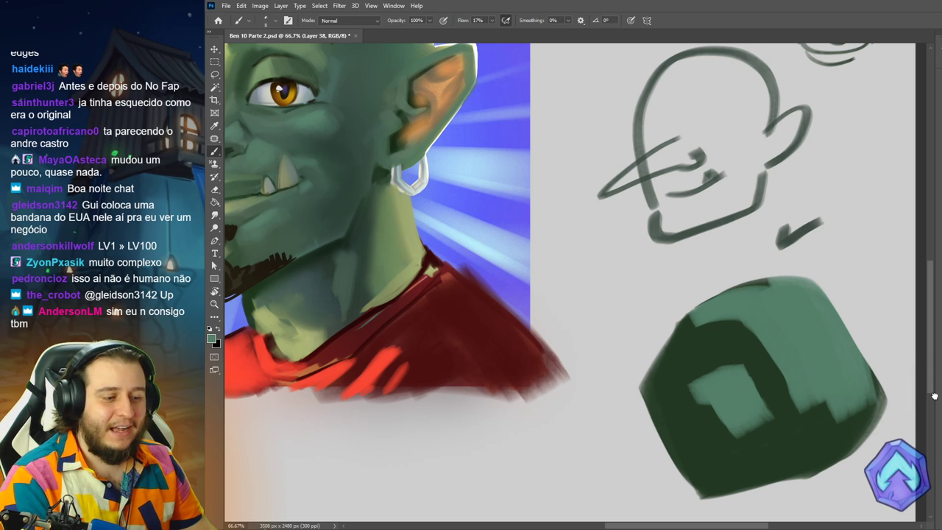
pyautogui.moveTo(749, 301); pyautogui.dragTo(692, 500)
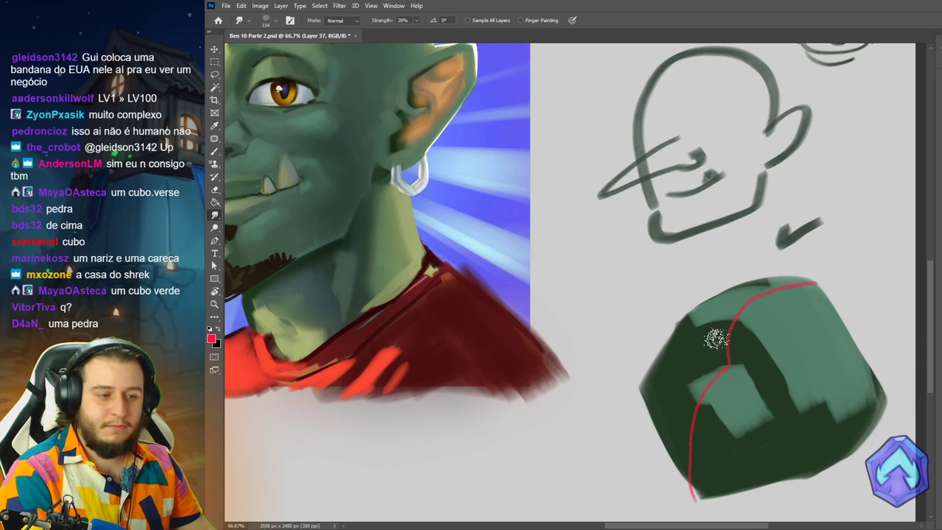
pyautogui.moveTo(688, 338); pyautogui.dragTo(810, 420)
pyautogui.moveTo(706, 411)
pyautogui.mouseDown()
pyautogui.moveTo(748, 444)
pyautogui.moveTo(751, 435)
pyautogui.mouseUp()
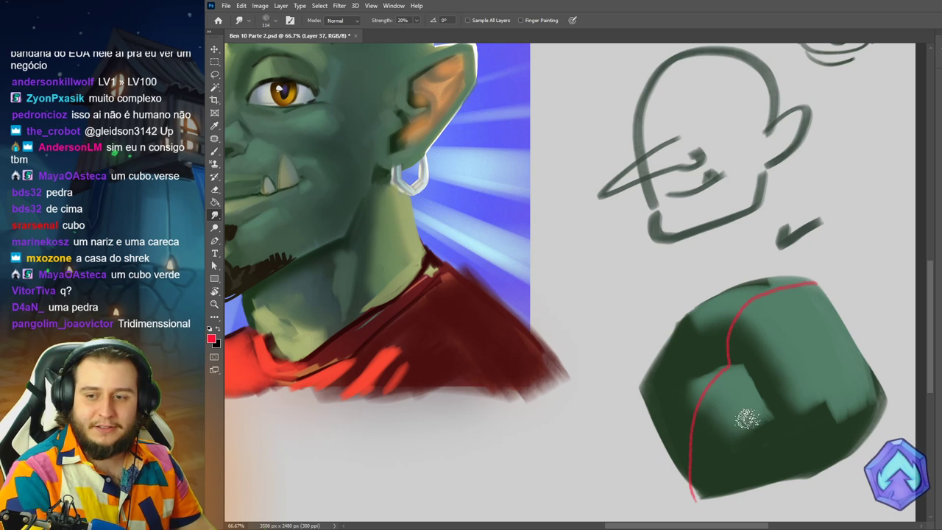
# Try drawing dark contour lines along the red line and around the light patch, undoing each stroke.
pyautogui.press('b')
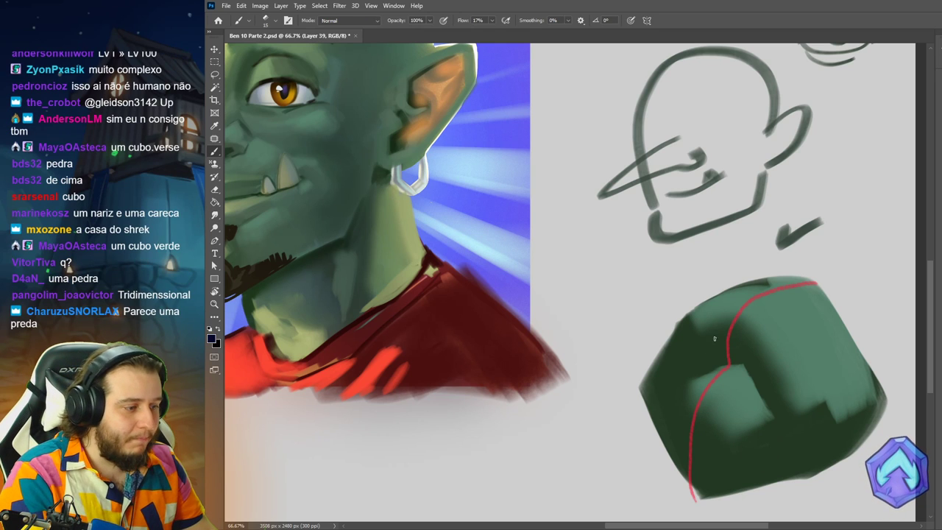
pyautogui.moveTo(720, 367); pyautogui.dragTo(690, 382)
pyautogui.hotkey('ctrl', 'z')
pyautogui.moveTo(703, 338); pyautogui.dragTo(546, 446)
pyautogui.hotkey('ctrl', 'z')
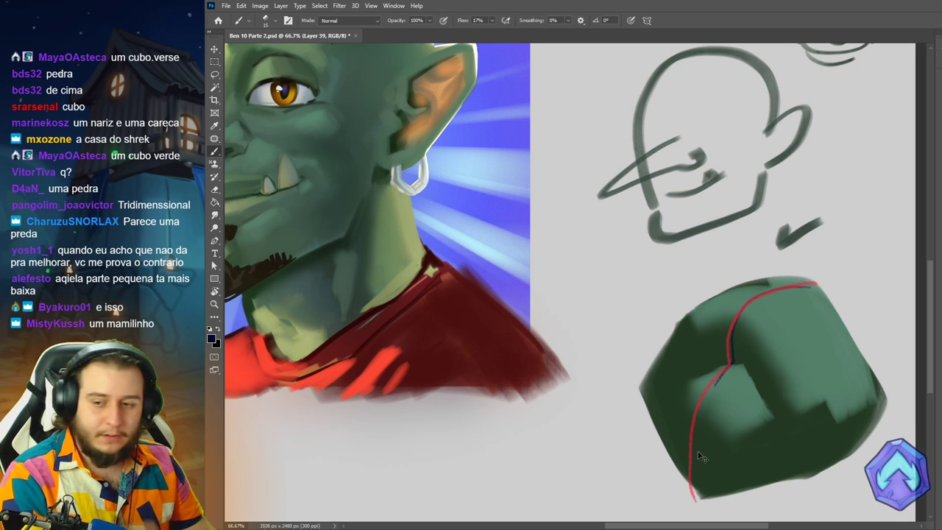
pyautogui.hotkey('ctrl', 'z')
pyautogui.moveTo(767, 376)
pyautogui.mouseDown()
pyautogui.moveTo(809, 346)
pyautogui.moveTo(791, 389)
pyautogui.moveTo(764, 410)
pyautogui.mouseUp()
pyautogui.hotkey('ctrl', 'z')
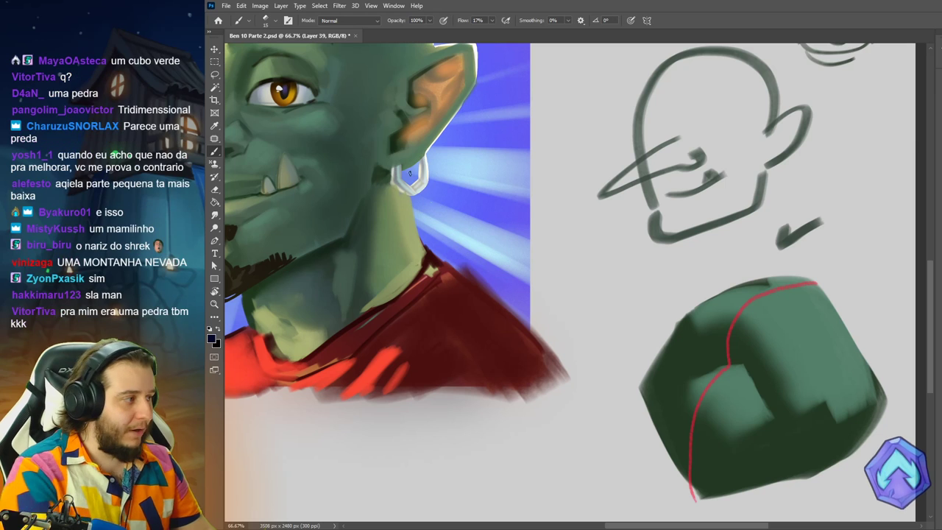
# Darken the area just outside the small light patch's upper edges within a freehand selection, using dark green sampled from the portrait.
pyautogui.keyDown('alt'); pyautogui.click(395, 139); pyautogui.keyUp('alt')
pyautogui.press('l')
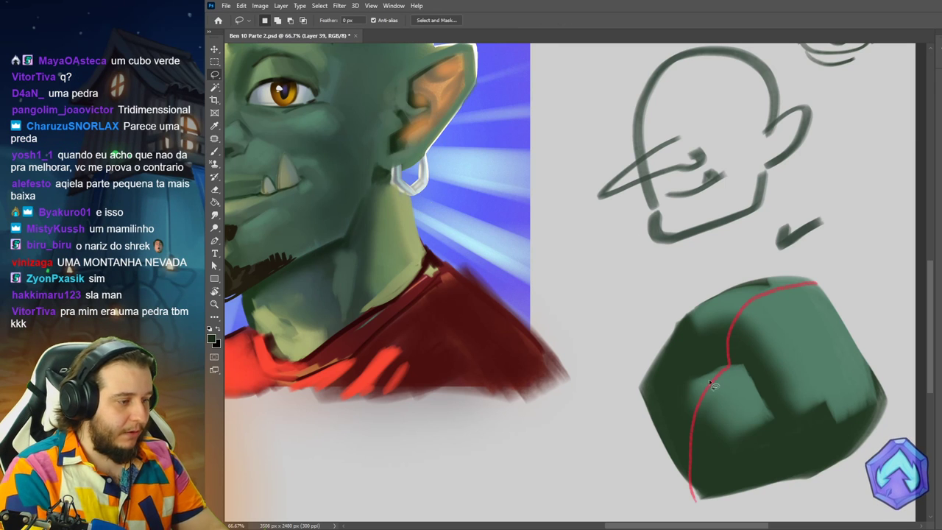
pyautogui.moveTo(691, 382); pyautogui.dragTo(724, 371)
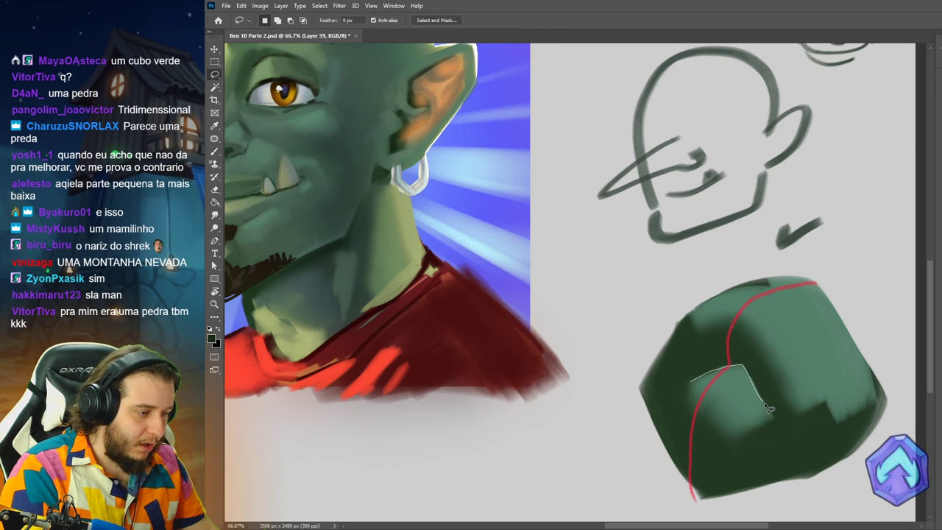
pyautogui.moveTo(768, 408)
pyautogui.mouseDown()
pyautogui.moveTo(676, 340)
pyautogui.moveTo(654, 352)
pyautogui.mouseUp()
pyautogui.press('b')
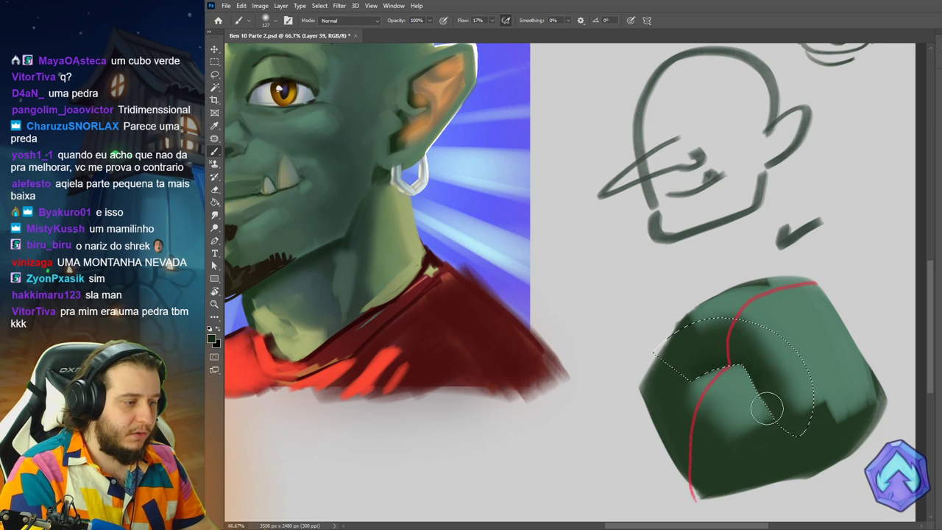
pyautogui.hotkey('ctrl', 'd')
pyautogui.press('e')
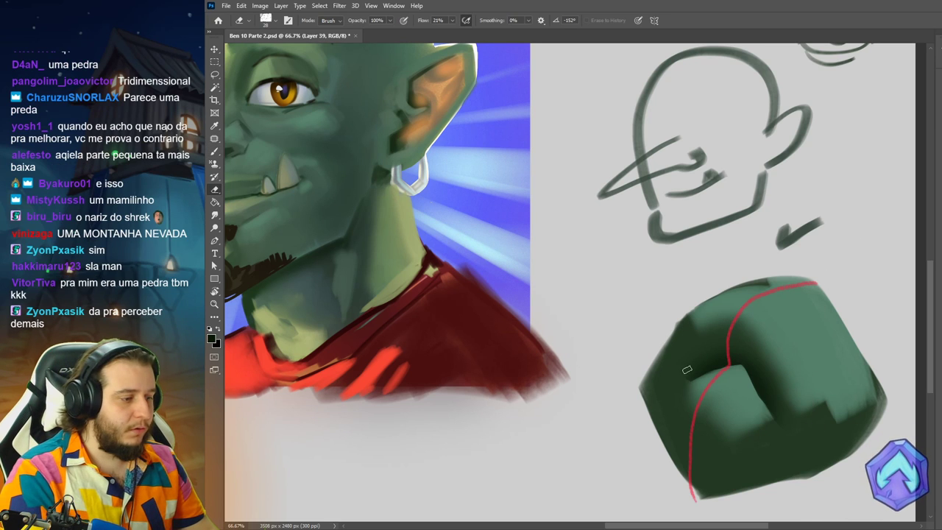
pyautogui.moveTo(757, 393); pyautogui.dragTo(779, 425)
# Draw short dark hatch marks across the block's red contour line to show how each plane is oriented.
pyautogui.press('b')
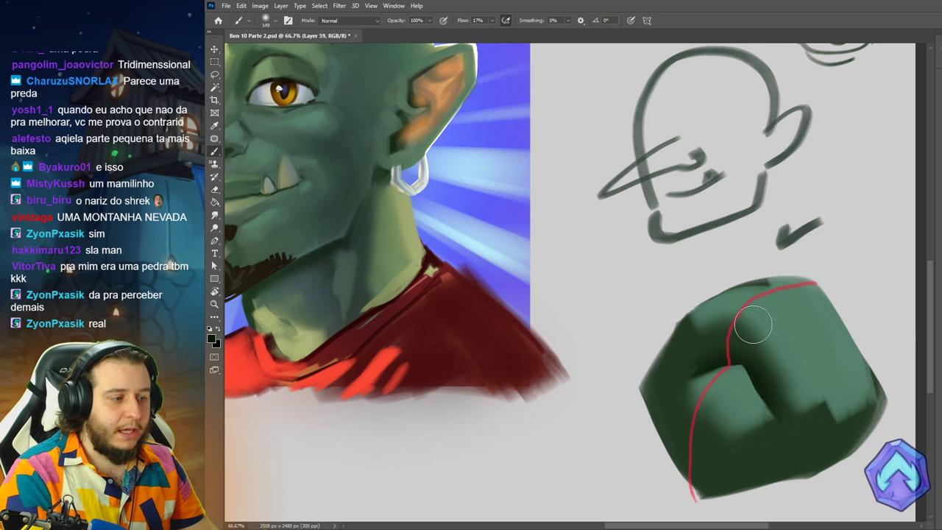
pyautogui.moveTo(740, 315); pyautogui.dragTo(696, 402)
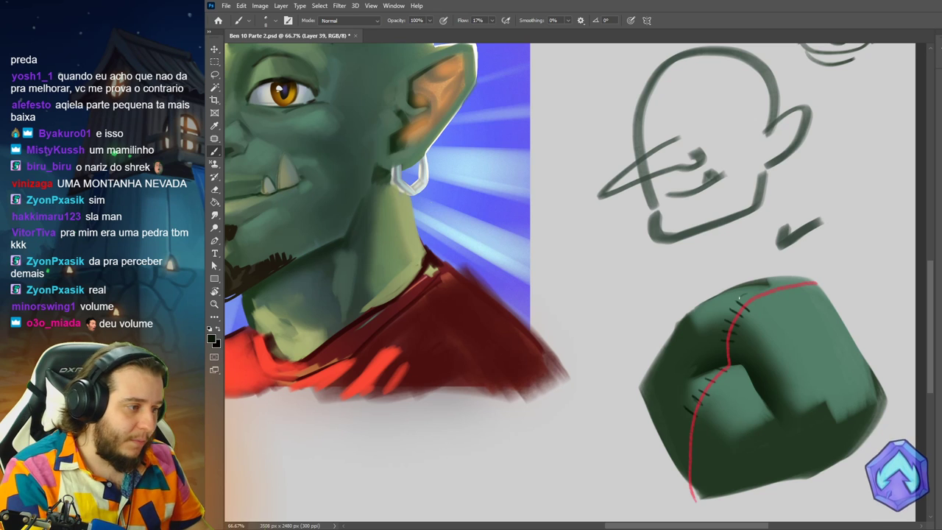
pyautogui.moveTo(726, 334); pyautogui.dragTo(723, 341)
pyautogui.moveTo(763, 306); pyautogui.dragTo(738, 346)
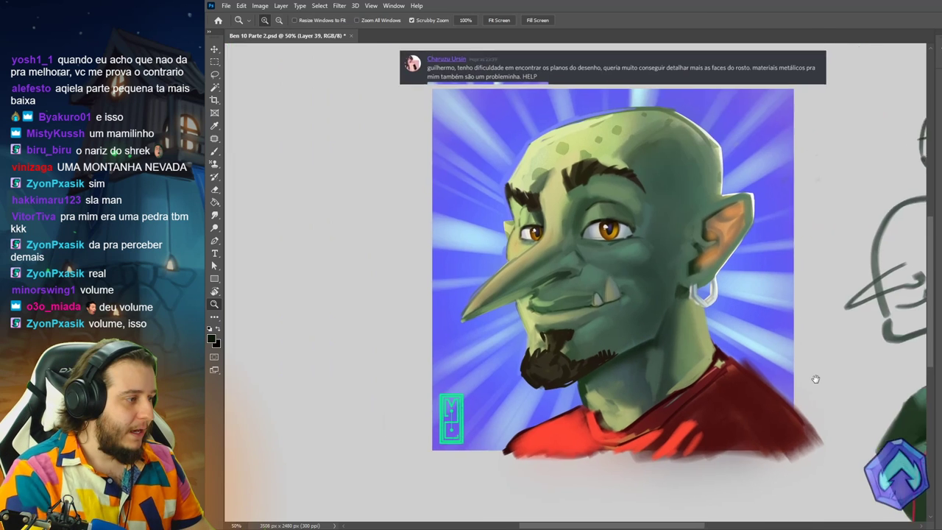
# Draw thin dark contour lines following the planes of the goblin's nostril, cheek, eyelid, mouth and jaw.
pyautogui.click(620, 281)
pyautogui.click(619, 281)
pyautogui.press('b')
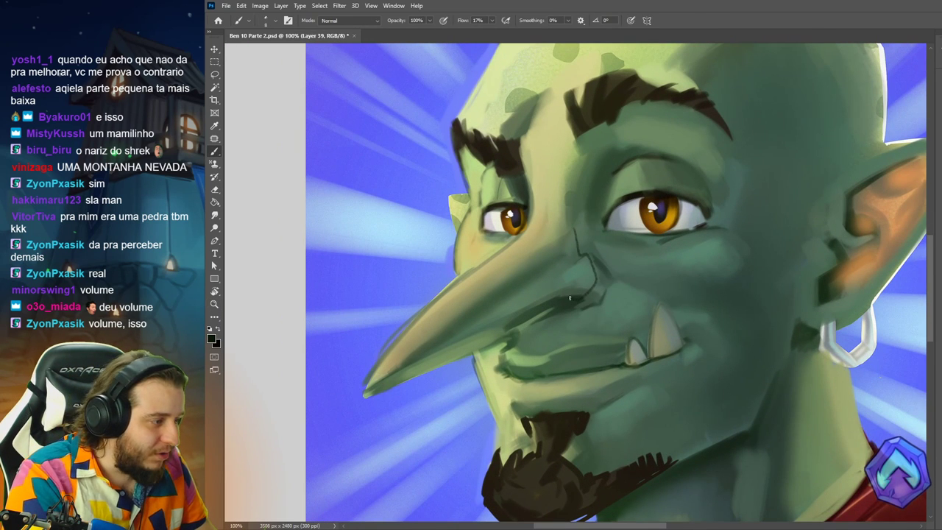
pyautogui.moveTo(637, 257)
pyautogui.mouseDown()
pyautogui.moveTo(598, 346)
pyautogui.moveTo(609, 369)
pyautogui.moveTo(598, 381)
pyautogui.moveTo(605, 426)
pyautogui.mouseUp()
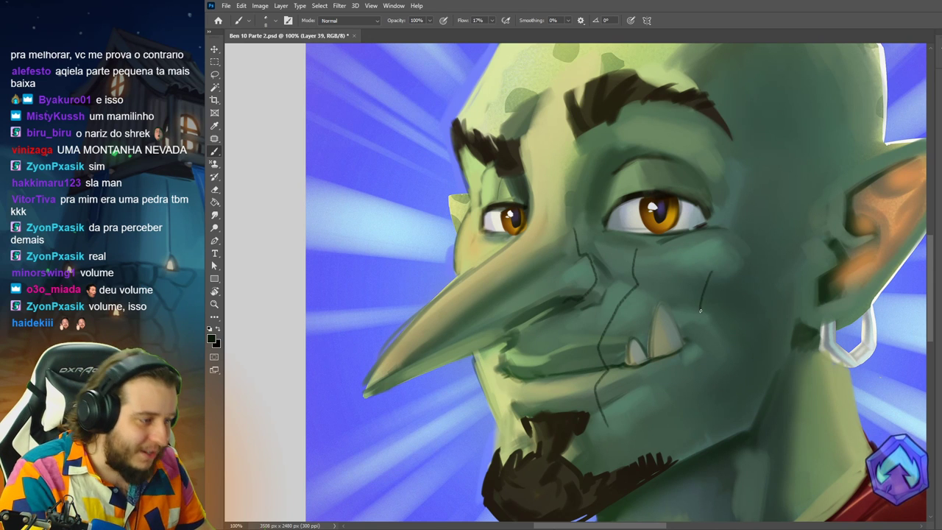
pyautogui.moveTo(682, 351); pyautogui.dragTo(708, 446)
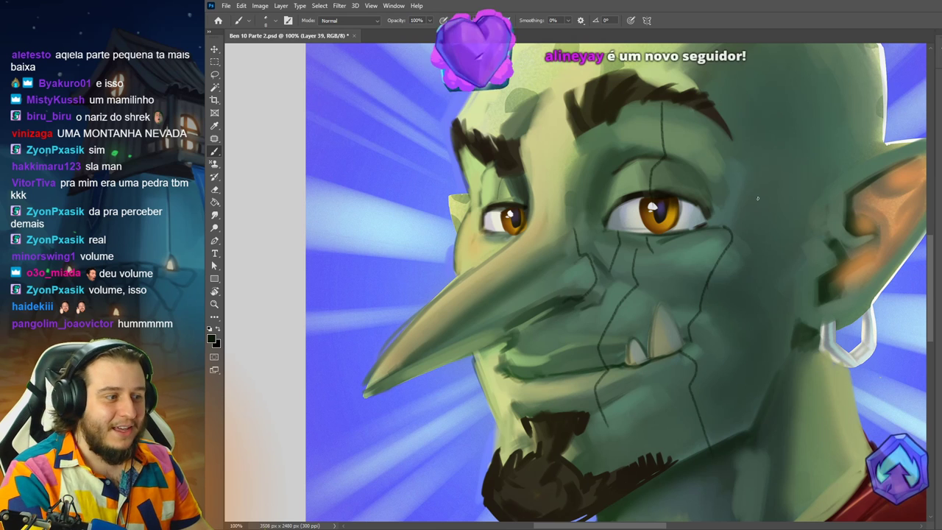
pyautogui.moveTo(739, 212)
pyautogui.mouseDown()
pyautogui.moveTo(757, 328)
pyautogui.moveTo(737, 413)
pyautogui.mouseUp()
pyautogui.moveTo(631, 395)
pyautogui.mouseDown()
pyautogui.moveTo(650, 469)
pyautogui.moveTo(716, 402)
pyautogui.mouseUp()
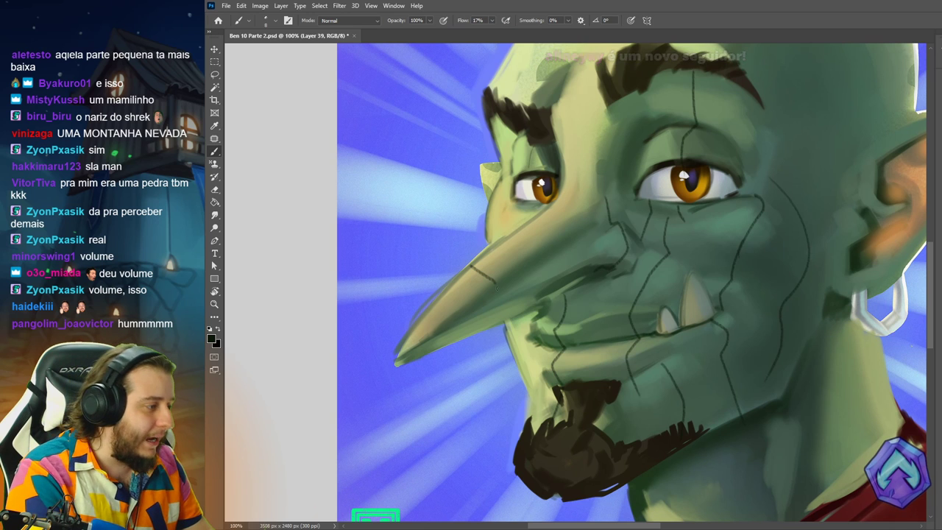
# Draw curved cross-contour lines along the goblin's long nose, over the nose bridge and across the forehead.
pyautogui.moveTo(506, 237); pyautogui.dragTo(533, 293)
pyautogui.moveTo(536, 213); pyautogui.dragTo(564, 290)
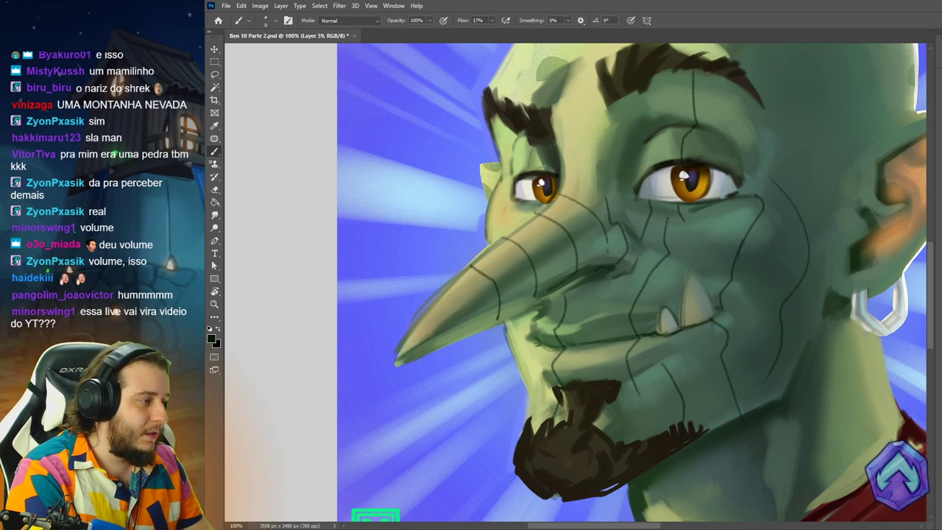
pyautogui.moveTo(616, 183); pyautogui.dragTo(621, 191)
pyautogui.moveTo(642, 153); pyautogui.dragTo(630, 232)
pyautogui.moveTo(541, 201); pyautogui.dragTo(607, 207)
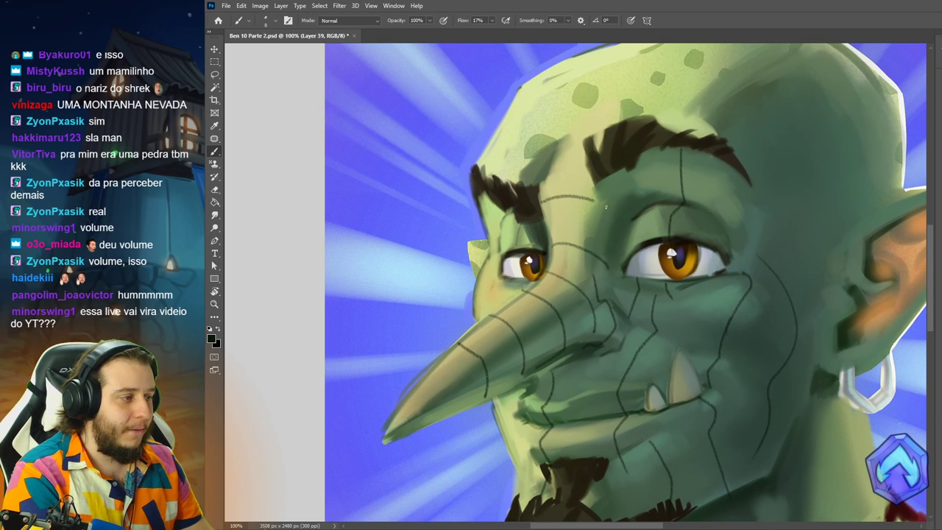
pyautogui.moveTo(491, 152); pyautogui.dragTo(596, 160)
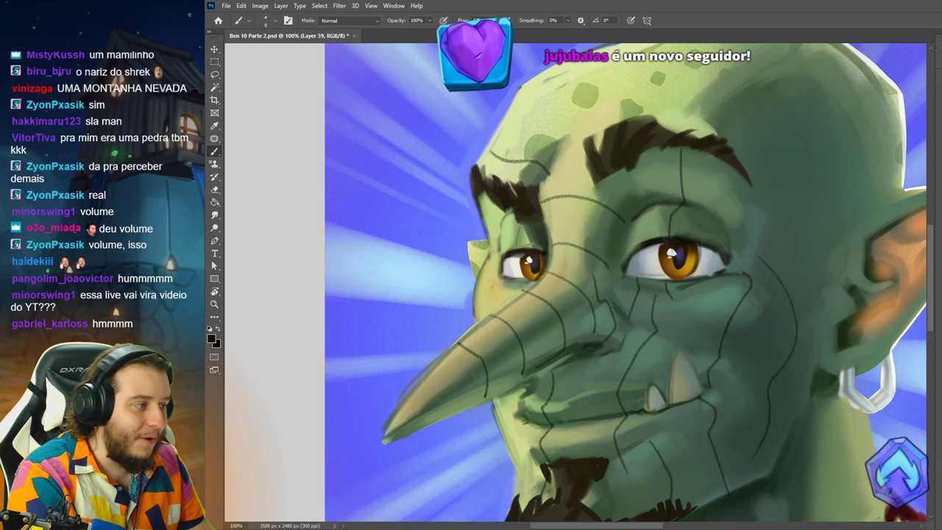
pyautogui.moveTo(507, 136); pyautogui.dragTo(607, 128)
pyautogui.moveTo(736, 233); pyautogui.dragTo(413, 59)
pyautogui.moveTo(902, 408); pyautogui.dragTo(577, 195)
pyautogui.moveTo(617, 226); pyautogui.dragTo(868, 368)
pyautogui.moveTo(485, 169); pyautogui.dragTo(869, 430)
pyautogui.moveTo(675, 292); pyautogui.dragTo(662, 272)
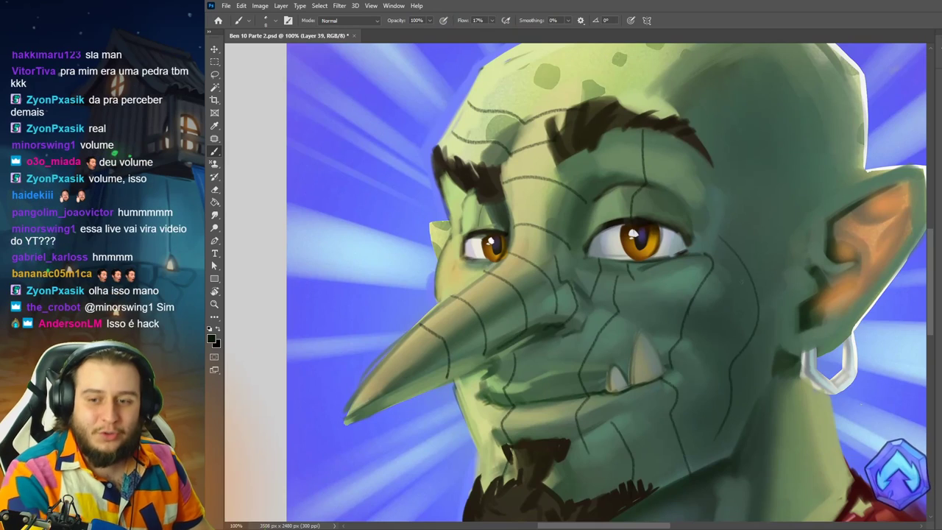
# Draw diagonal contour lines wrapping around the goblin's neck below the jaw.
pyautogui.moveTo(725, 361); pyautogui.dragTo(725, 285)
pyautogui.press('z')
pyautogui.keyDown('alt'); pyautogui.click(716, 346); pyautogui.keyUp('alt')
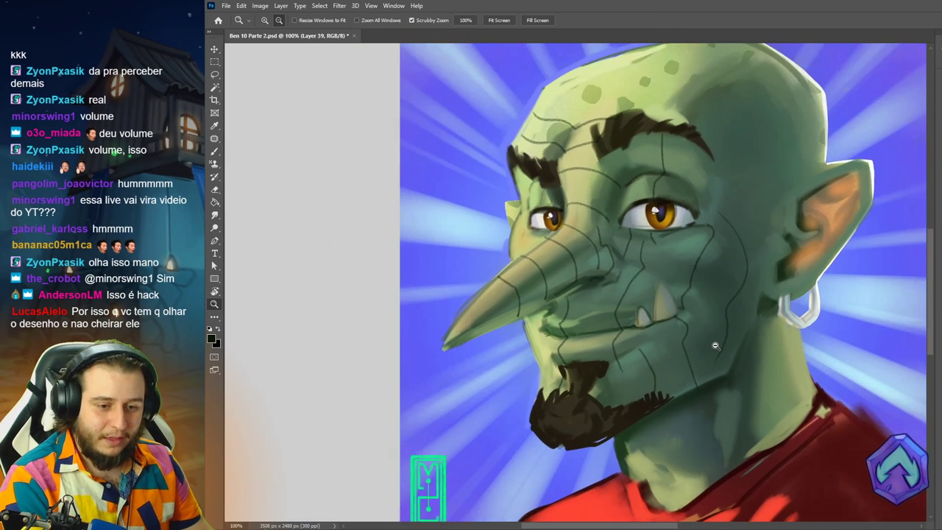
pyautogui.press('b')
pyautogui.moveTo(679, 273); pyautogui.dragTo(660, 240)
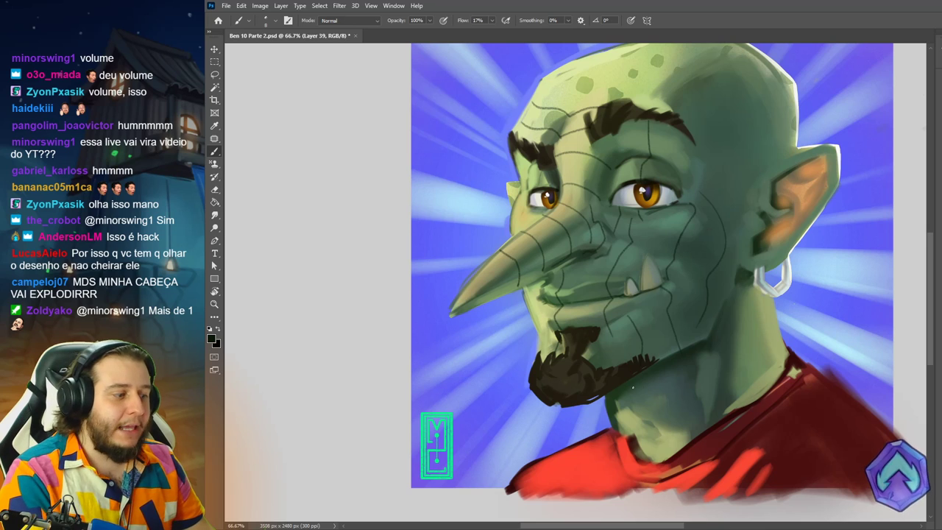
pyautogui.moveTo(731, 387); pyautogui.dragTo(326, 277)
pyautogui.moveTo(558, 321); pyautogui.dragTo(761, 389)
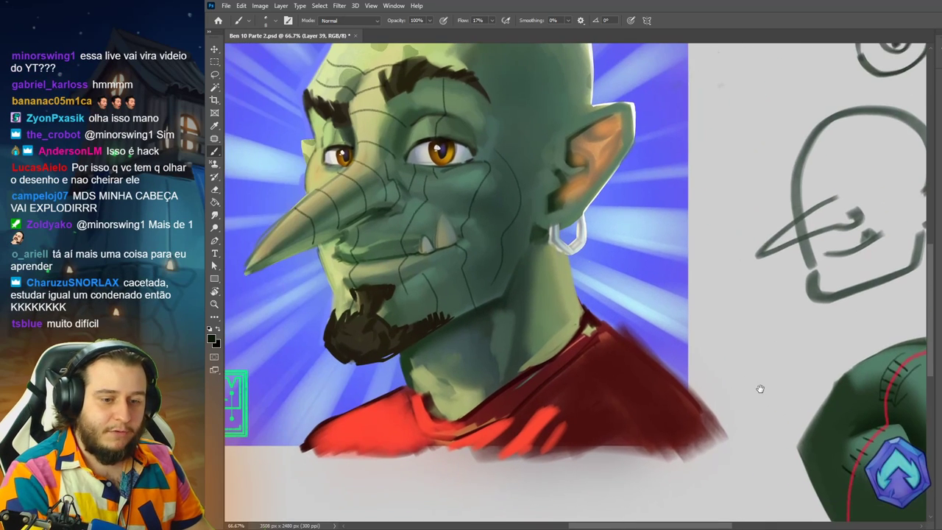
pyautogui.moveTo(566, 283); pyautogui.dragTo(703, 290)
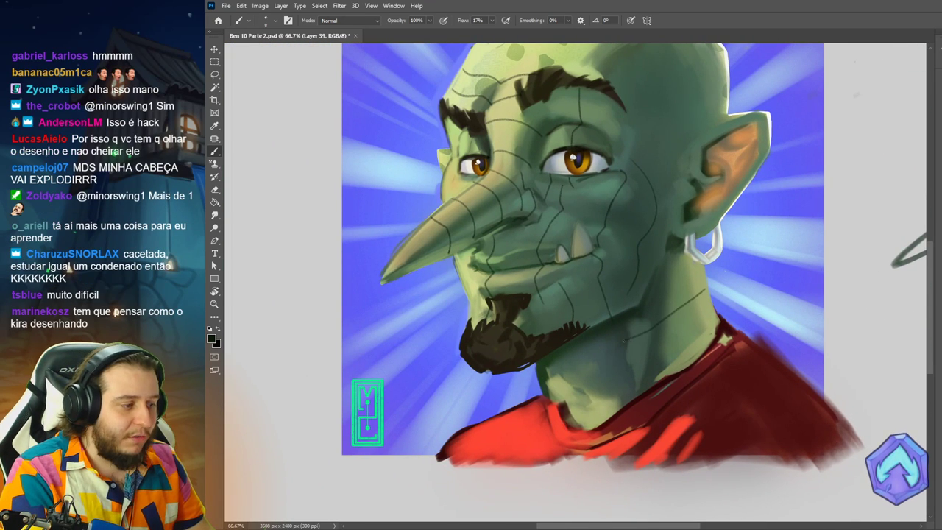
pyautogui.moveTo(679, 361)
pyautogui.mouseDown()
pyautogui.moveTo(644, 283)
pyautogui.moveTo(427, 214)
pyautogui.mouseUp()
pyautogui.moveTo(898, 190); pyautogui.dragTo(884, 212)
pyautogui.moveTo(588, 260); pyautogui.dragTo(763, 440)
# Mark the background beside the head with an X and draw contour lines down the side of the skull and along the nose bridge.
pyautogui.moveTo(683, 103); pyautogui.dragTo(690, 121)
pyautogui.moveTo(730, 224); pyautogui.dragTo(653, 184)
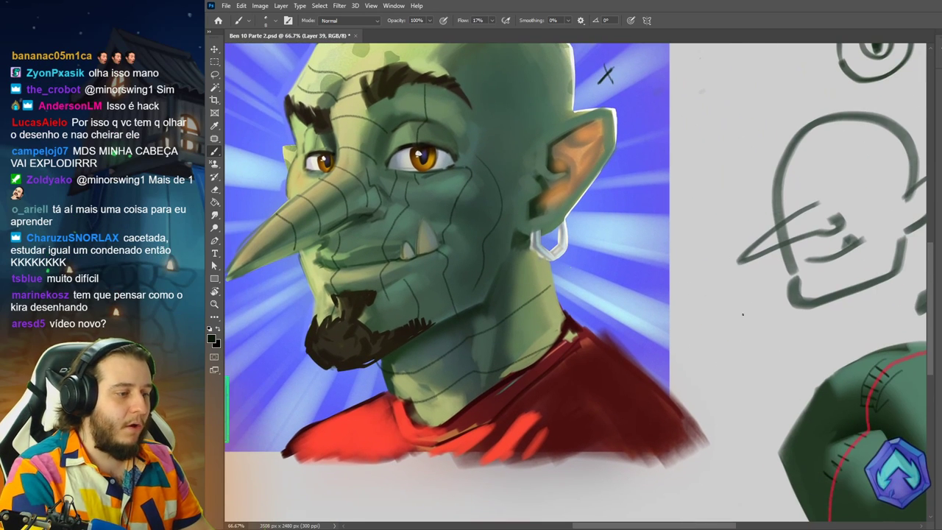
pyautogui.moveTo(564, 233); pyautogui.dragTo(799, 384)
pyautogui.moveTo(632, 296); pyautogui.dragTo(817, 318)
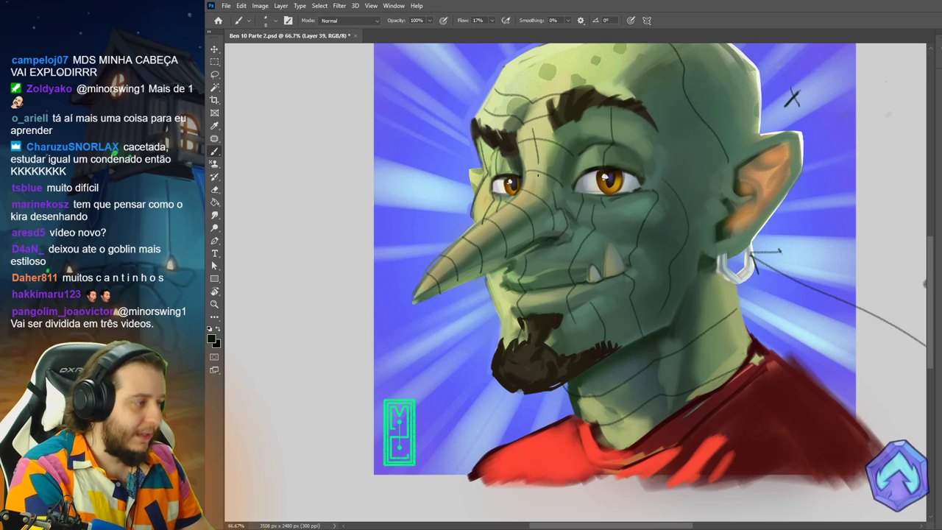
pyautogui.moveTo(538, 175); pyautogui.dragTo(436, 288)
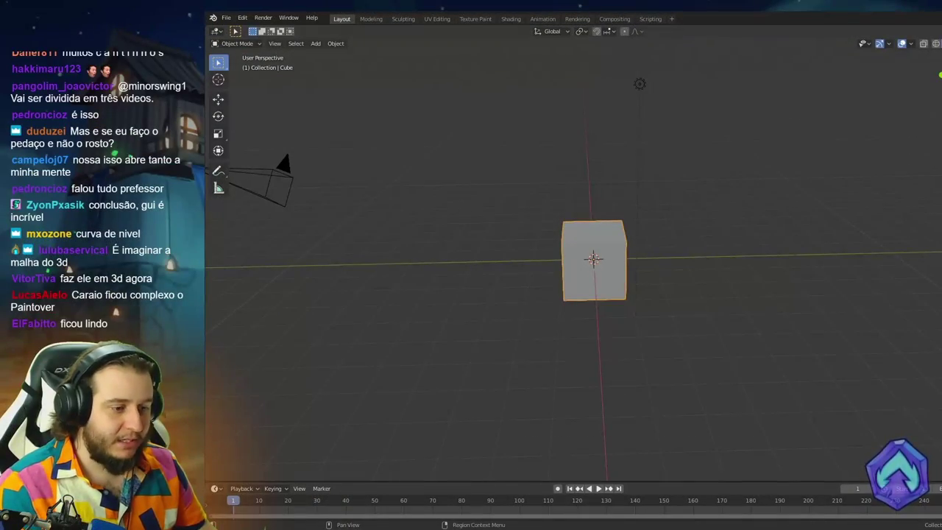
# In Blender, add a Subdivision Surface modifier to the default cube and raise its subdivision level until it reads as a sphere.
pyautogui.click(941, 204)
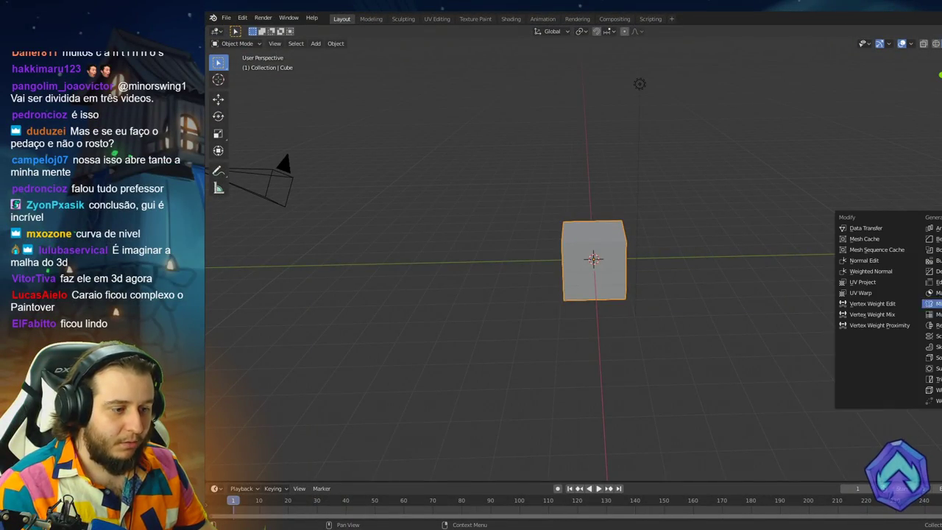
pyautogui.click(934, 368)
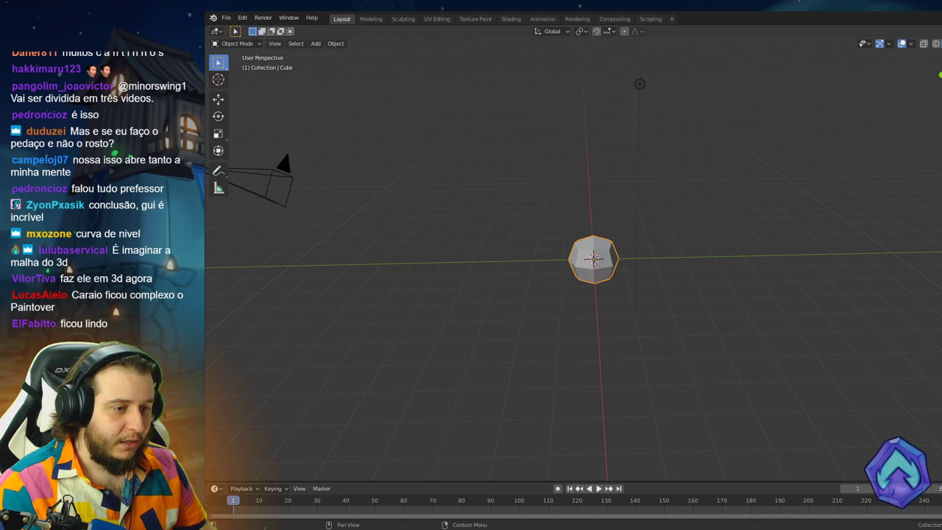
pyautogui.click(941, 252)
pyautogui.click(941, 252)
pyautogui.click(941, 253)
pyautogui.scroll(7, 652, 255)
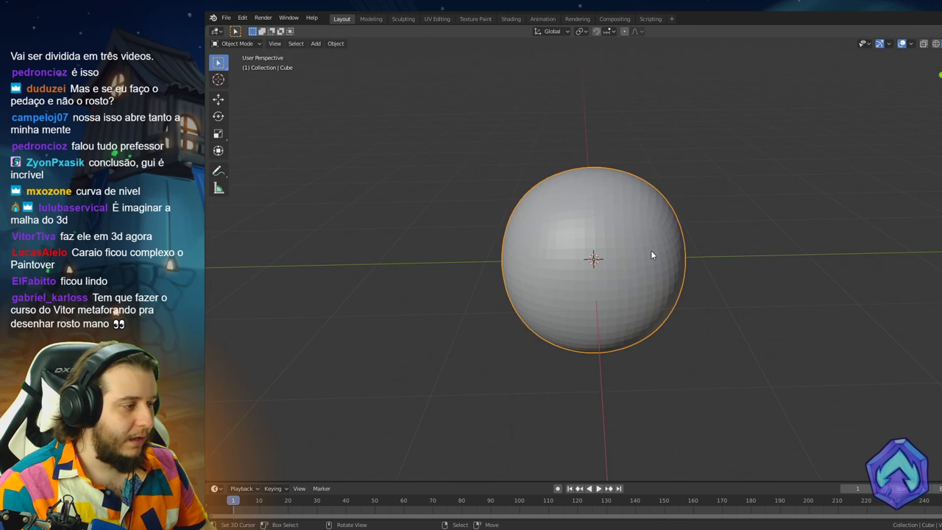
# Apply smooth shading to the cube's faces and scale the object up.
pyautogui.press('Tab')
pyautogui.click(365, 44)
pyautogui.moveTo(420, 176)
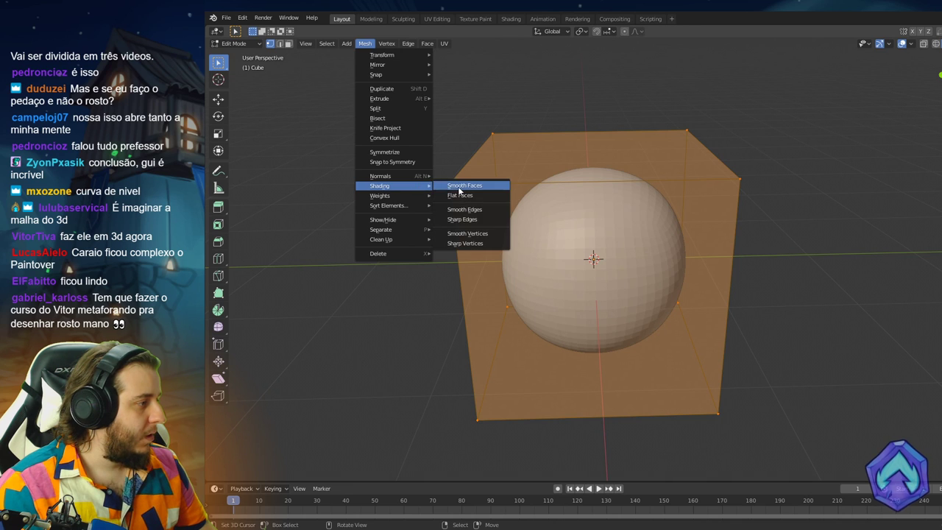
pyautogui.click(459, 185)
pyautogui.press('Tab')
pyautogui.press('s')
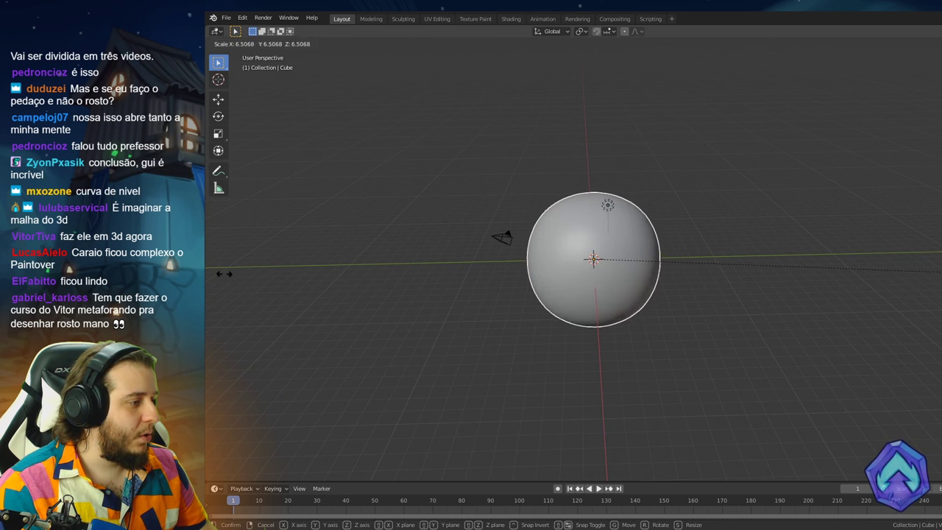
pyautogui.click(291, 277)
pyautogui.scroll(5, 497, 239)
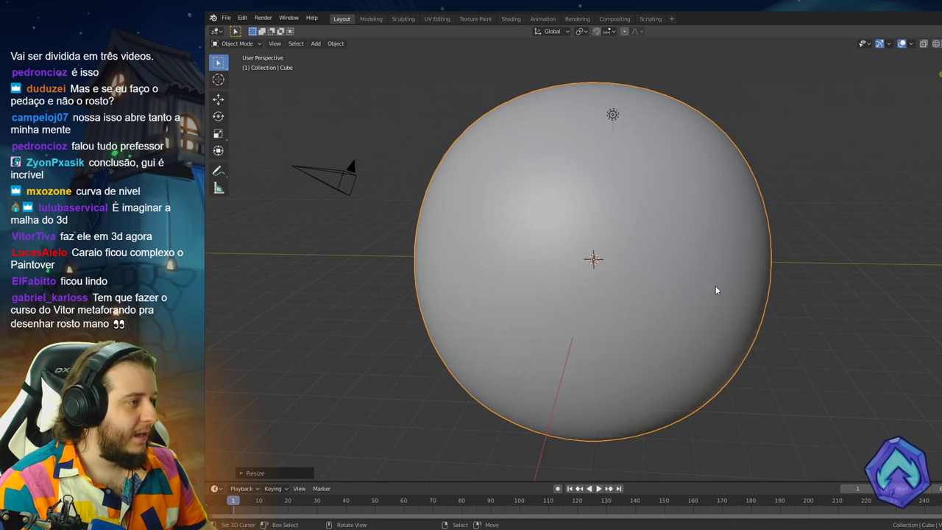
# Add two horizontal loop cuts around the cube, placing the second just above the first near mid-height, and check the resulting form.
pyautogui.press('Tab')
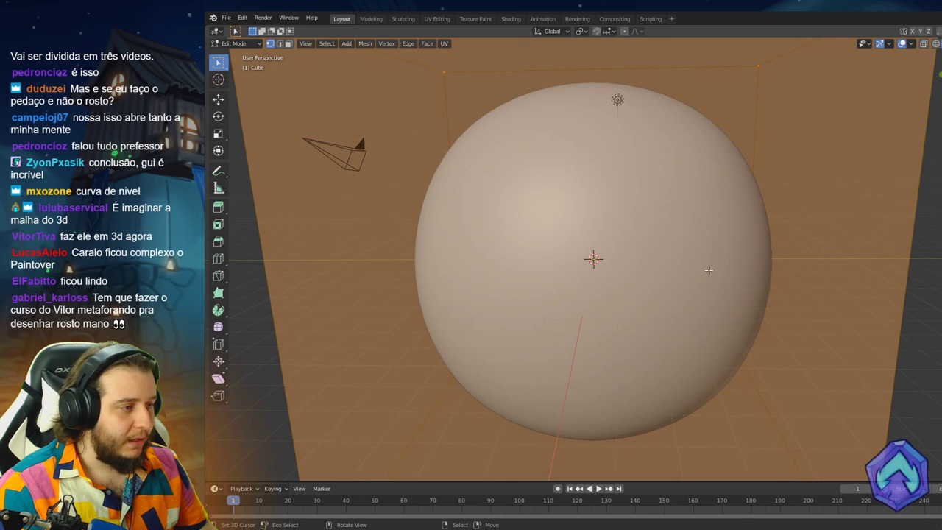
pyautogui.hotkey('ctrl', 'r')
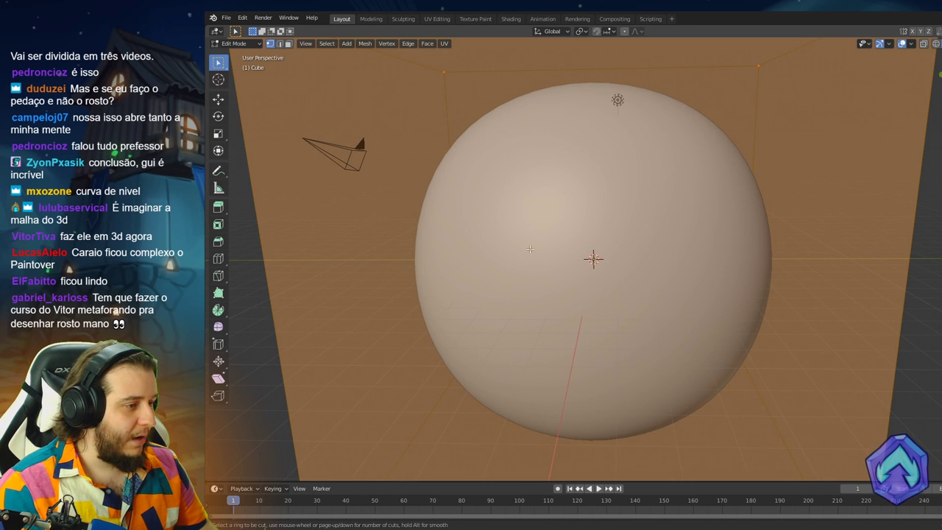
pyautogui.click(913, 265)
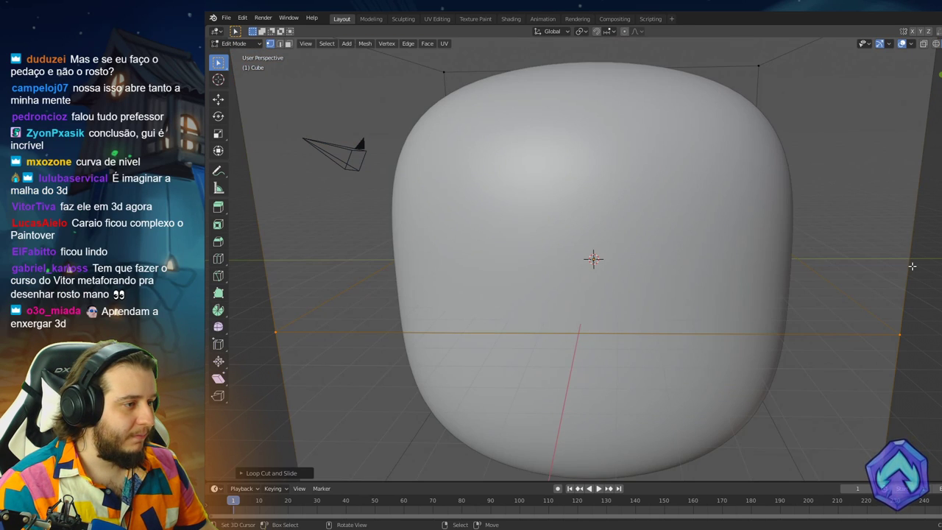
pyautogui.hotkey('ctrl', 'r')
pyautogui.click(916, 174)
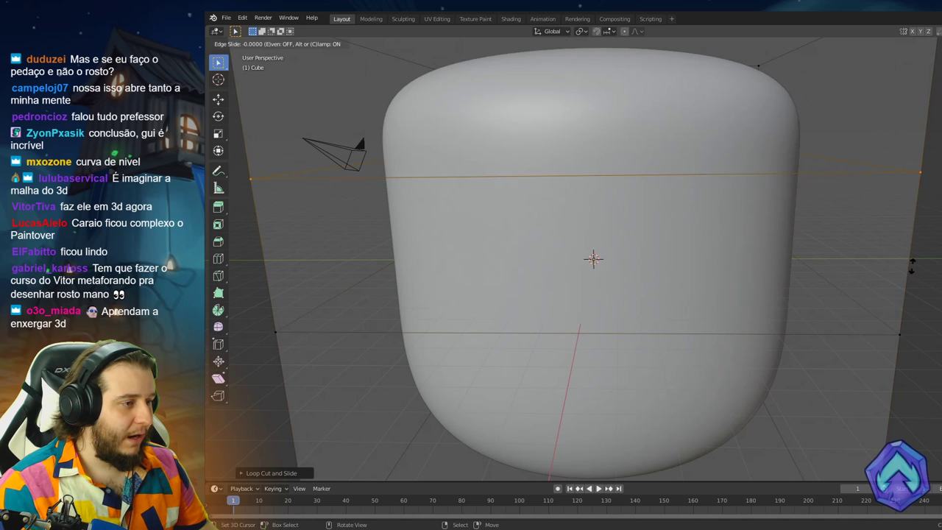
pyautogui.click(919, 360)
pyautogui.moveTo(919, 360); pyautogui.dragTo(915, 349)
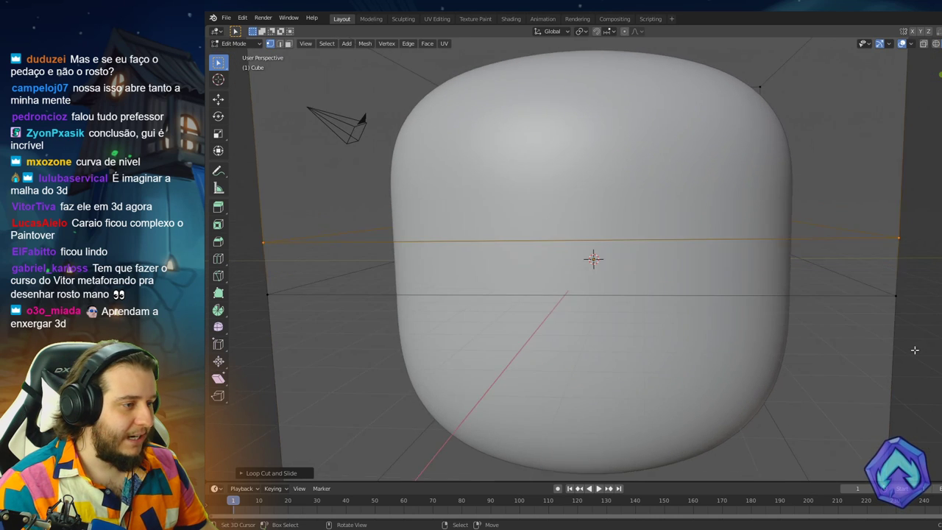
pyautogui.press('Tab')
pyautogui.scroll(-3, 901, 343)
pyautogui.moveTo(843, 336); pyautogui.dragTo(825, 313)
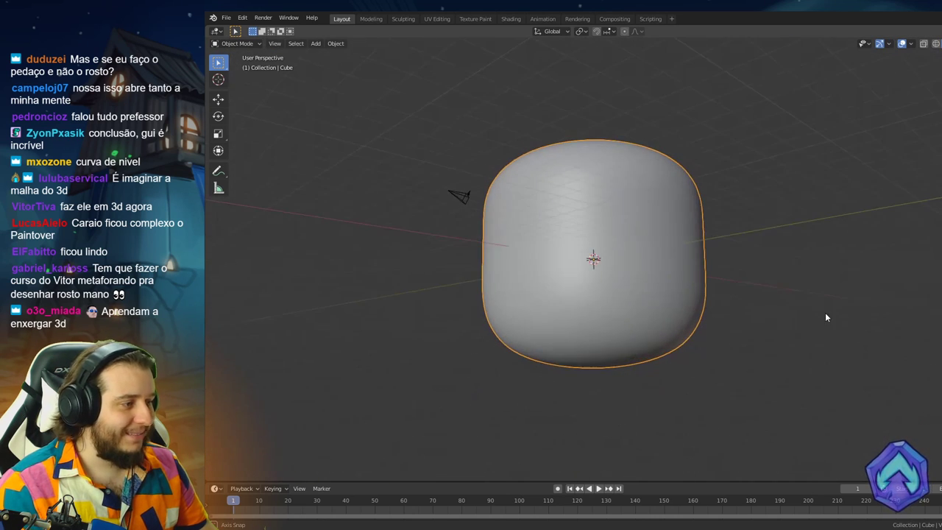
pyautogui.moveTo(762, 330); pyautogui.dragTo(764, 351)
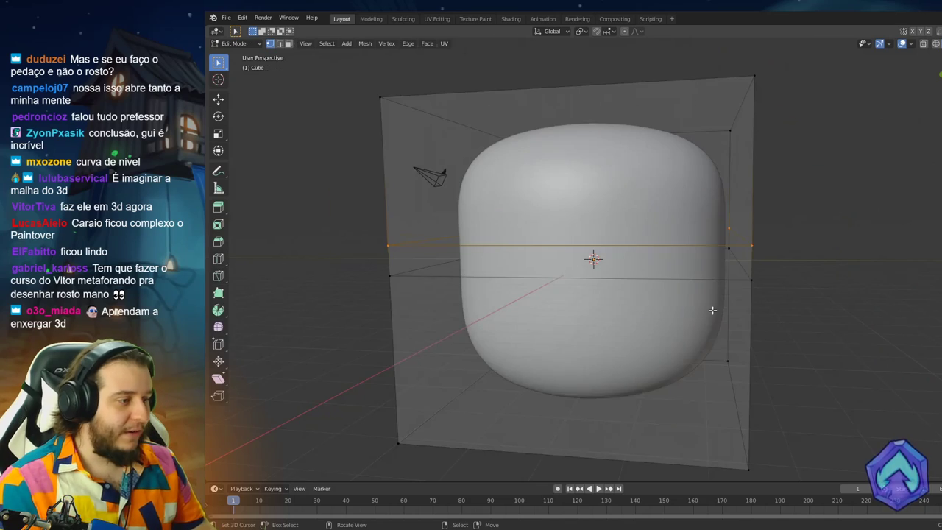
# Add a loop cut between the two horizontal loops, scale it inward to pinch a groove, and inspect the form in Object Mode.
pyautogui.scroll(5, 713, 310)
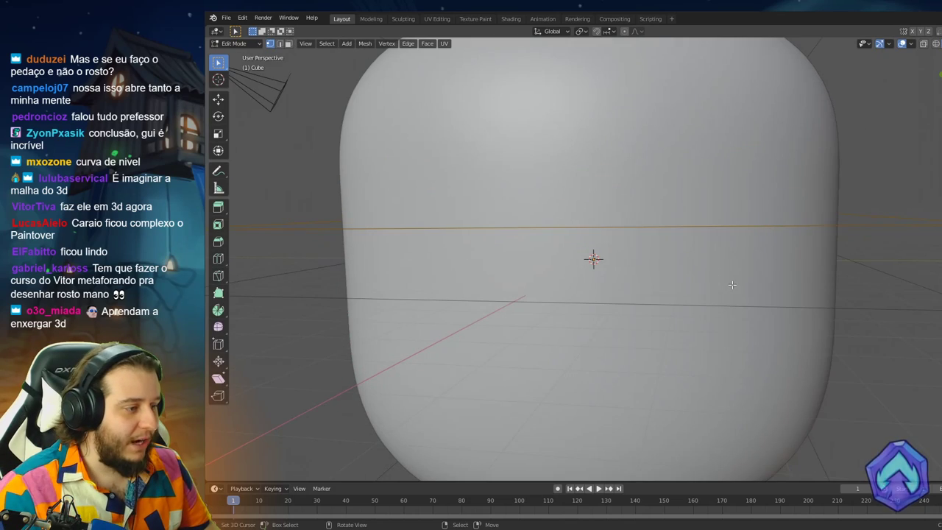
pyautogui.hotkey('ctrl', 'r')
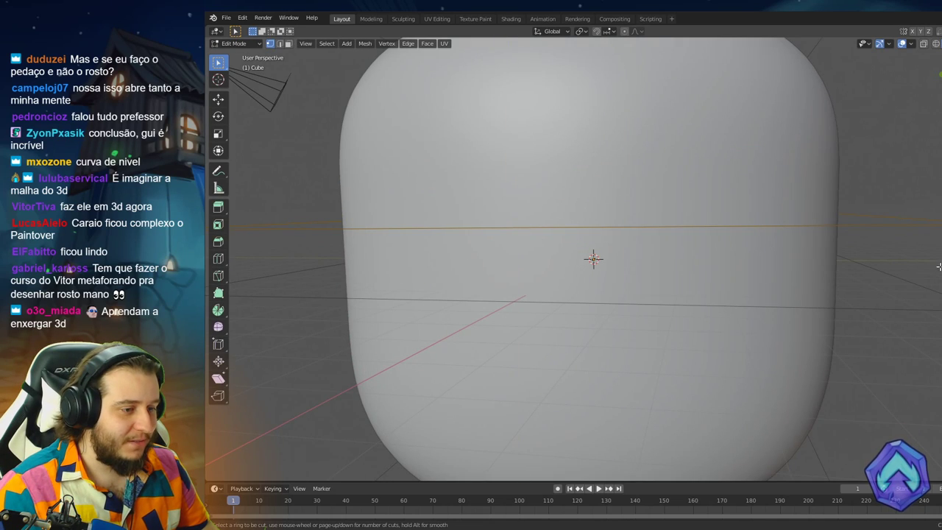
pyautogui.scroll(-3, 883, 258)
pyautogui.click(801, 263)
pyautogui.rightClick(801, 263)
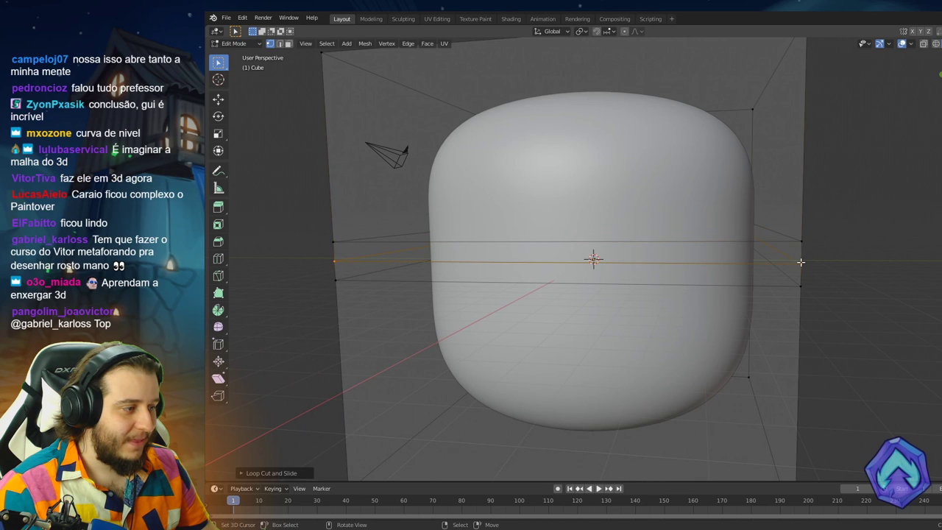
pyautogui.press('s')
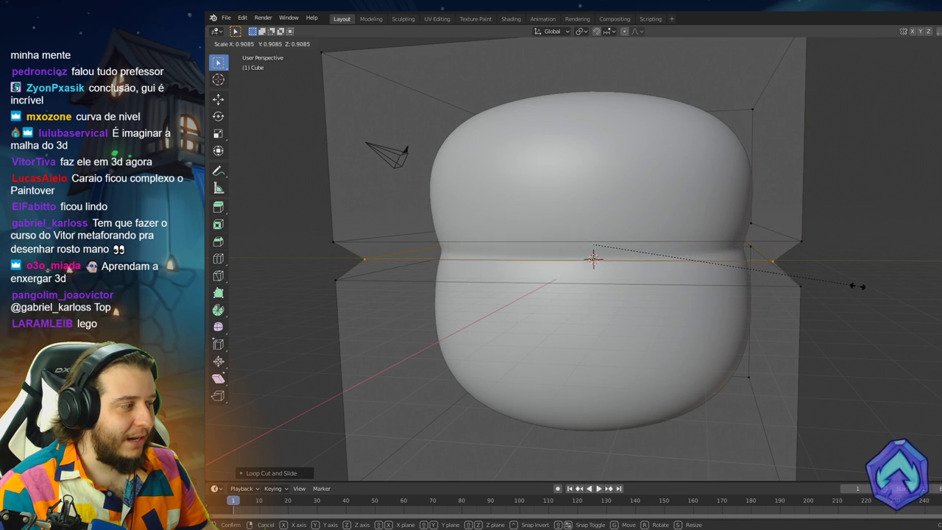
pyautogui.click(800, 293)
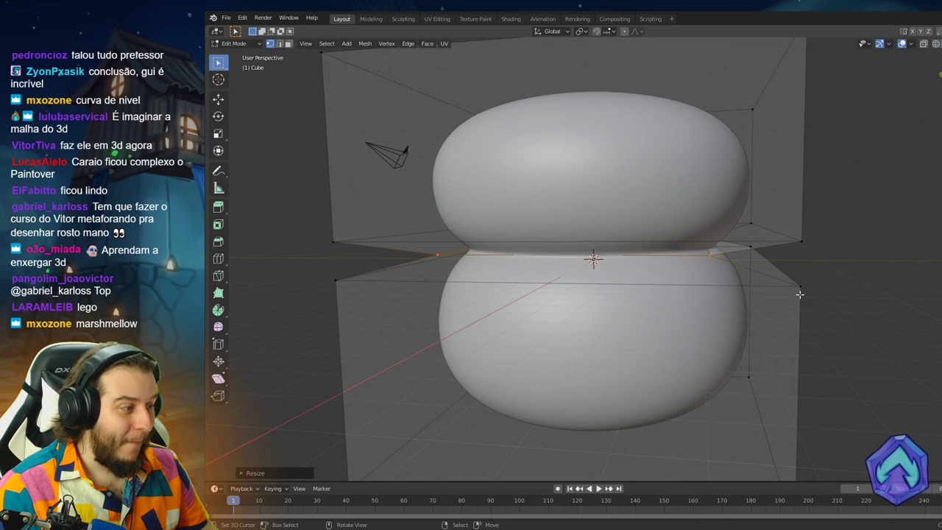
pyautogui.press('Tab')
pyautogui.moveTo(807, 339); pyautogui.dragTo(834, 348)
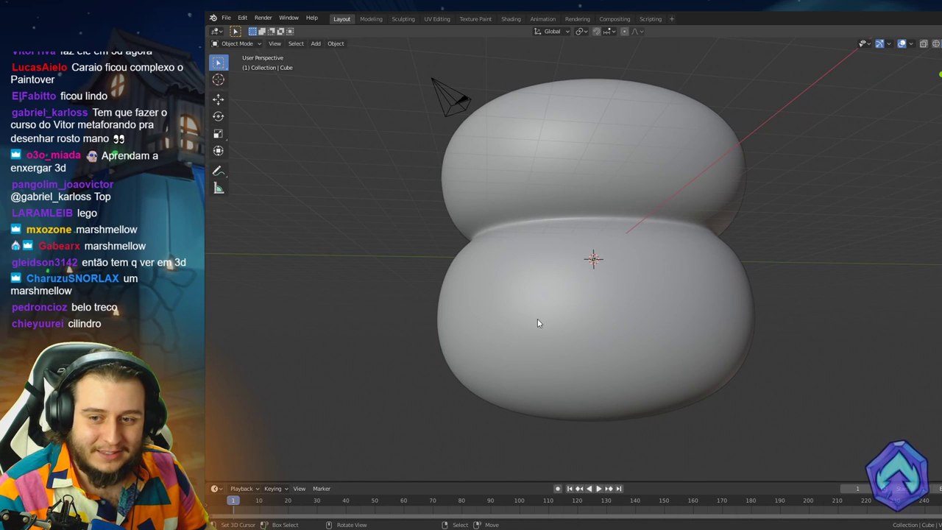
pyautogui.moveTo(537, 321); pyautogui.dragTo(537, 300)
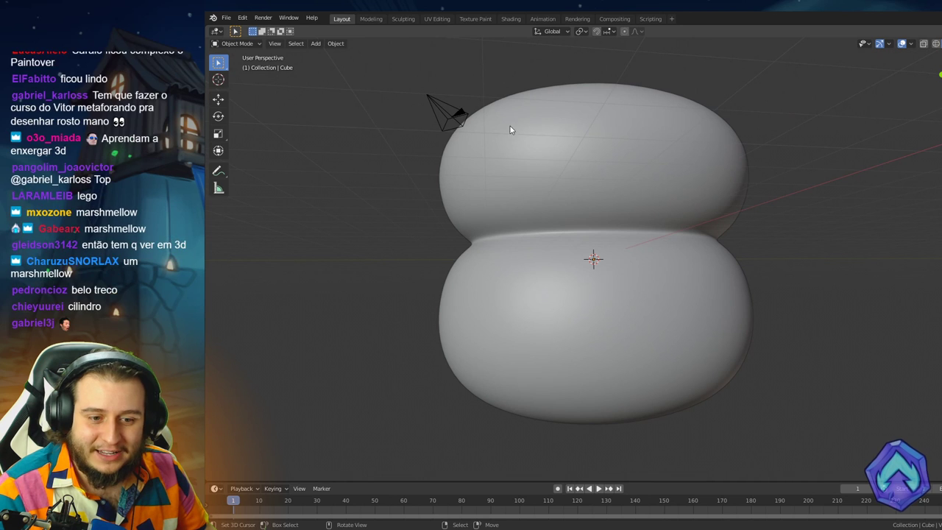
pyautogui.moveTo(552, 252); pyautogui.dragTo(551, 266)
# Rescale the middle edge loop outward to make the groove shallower, checking the softer transition in Object Mode.
pyautogui.press('Tab')
pyautogui.moveTo(744, 318); pyautogui.dragTo(766, 353)
pyautogui.press('Tab')
pyautogui.press('Tab')
pyautogui.press('s')
pyautogui.click(800, 357)
pyautogui.press('Tab')
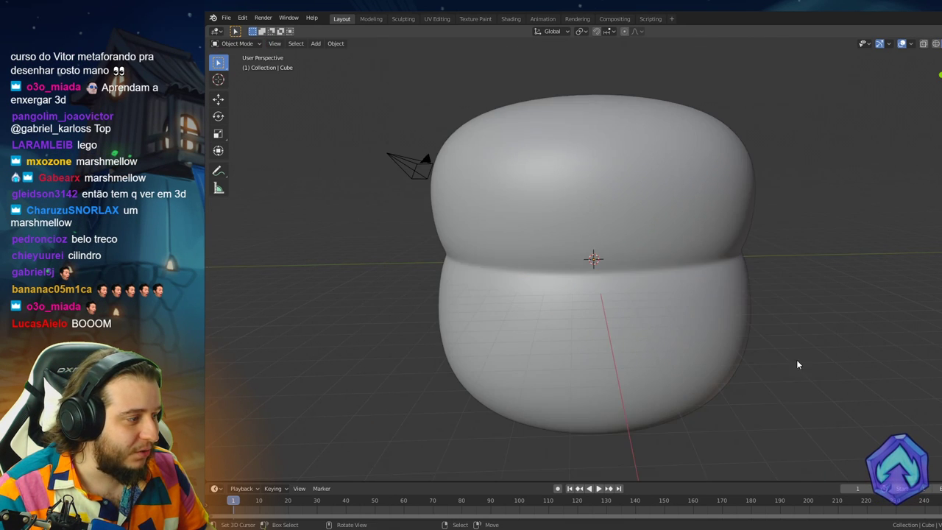
pyautogui.moveTo(868, 340)
pyautogui.mouseDown()
pyautogui.moveTo(892, 324)
pyautogui.moveTo(876, 332)
pyautogui.mouseUp()
pyautogui.press('Tab')
pyautogui.press('s')
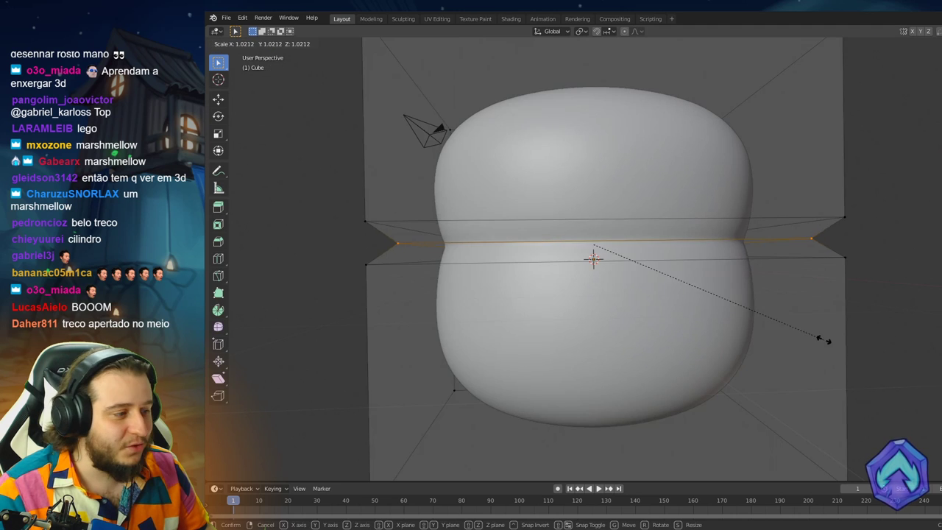
pyautogui.click(839, 343)
pyautogui.press('Tab')
# Try bevelling the middle loop into a narrow band, scaling it inward and stretching it along the Z axis.
pyautogui.scroll(-1, 832, 351)
pyautogui.moveTo(831, 353); pyautogui.dragTo(786, 343)
pyautogui.press('Tab')
pyautogui.press('s')
pyautogui.rightClick(801, 348)
pyautogui.press('s')
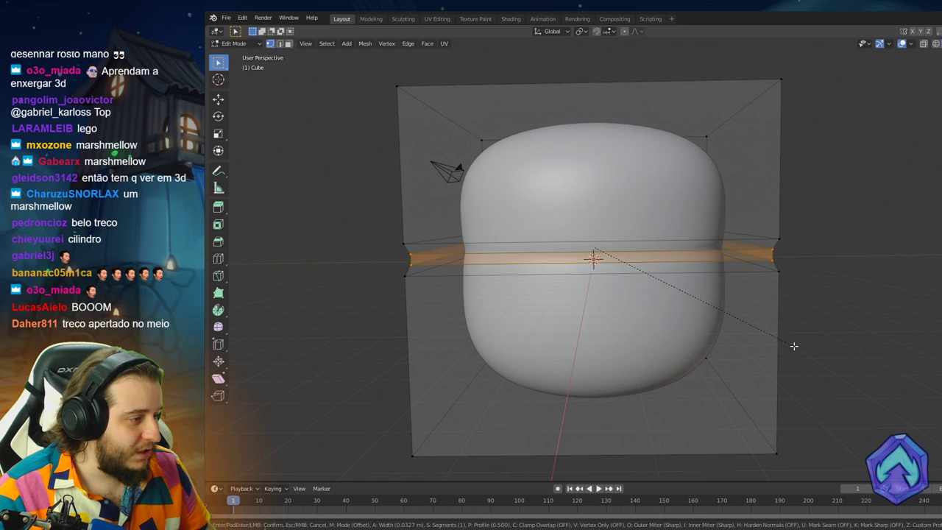
pyautogui.click(814, 353)
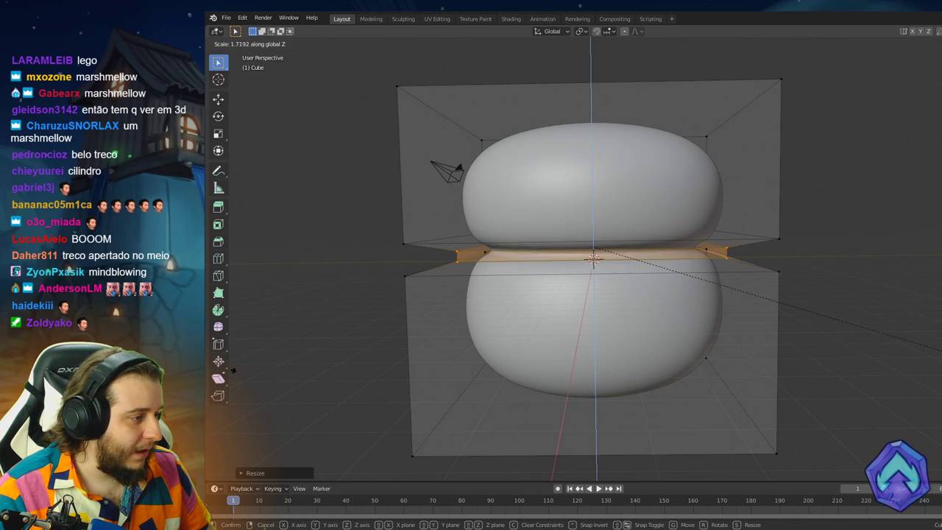
pyautogui.press('Tab')
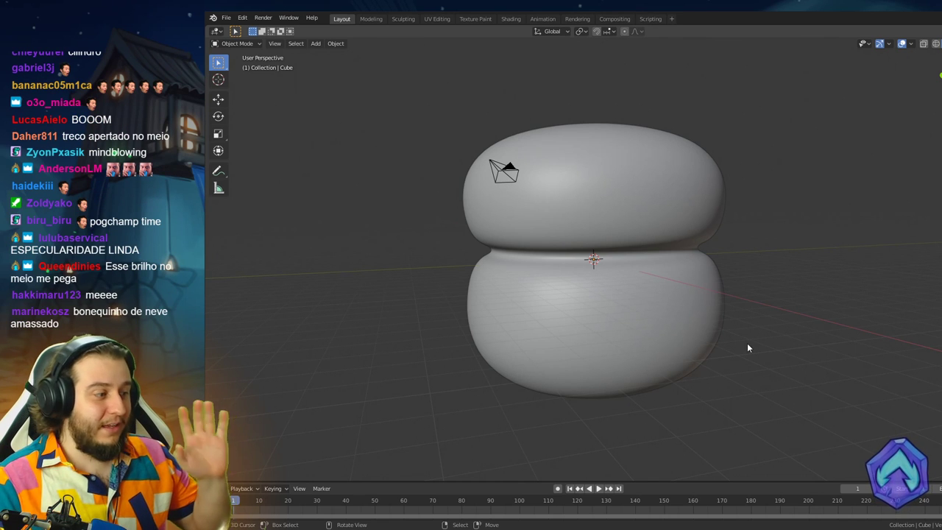
pyautogui.moveTo(747, 343)
pyautogui.mouseDown()
pyautogui.moveTo(726, 337)
pyautogui.moveTo(750, 360)
pyautogui.moveTo(746, 352)
pyautogui.mouseUp()
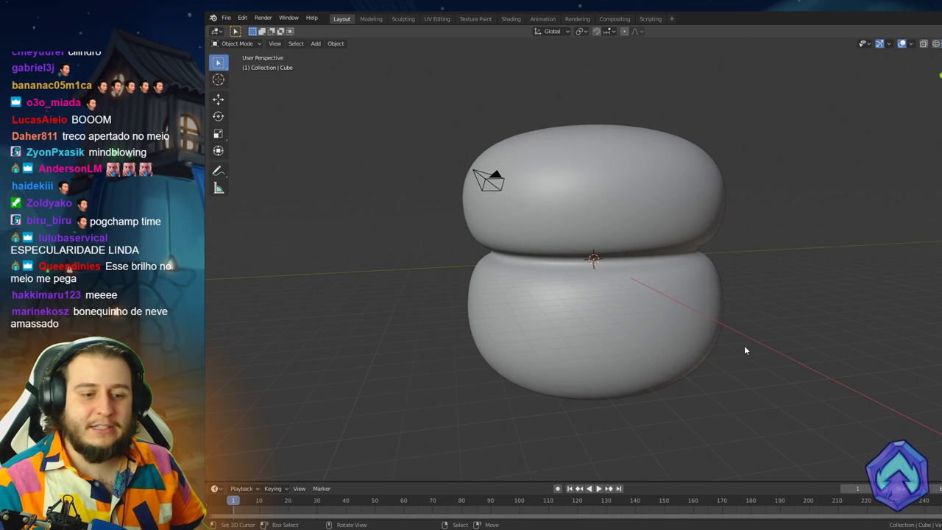
# Undo the bevel on the groove and scale the single middle loop strongly inward, almost splitting the form in two.
pyautogui.press('Tab')
pyautogui.hotkey('alt', 'a')
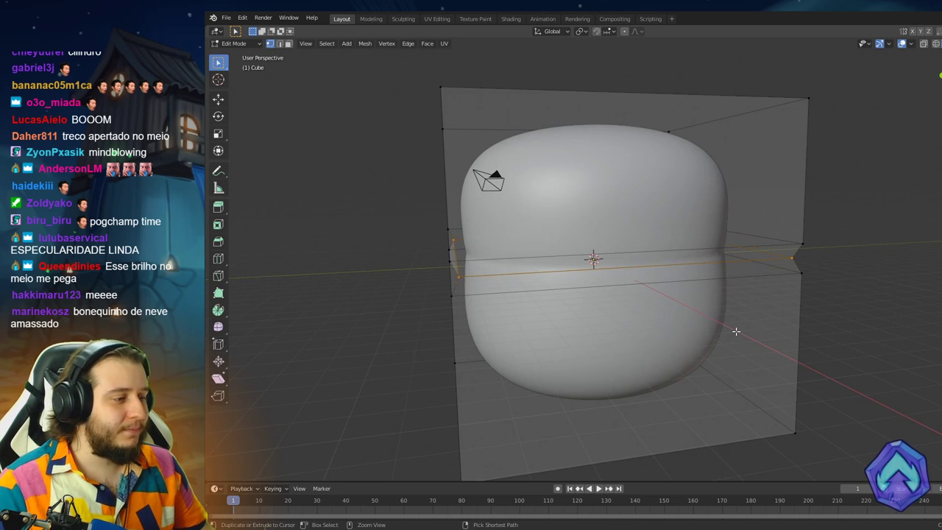
pyautogui.press('Tab')
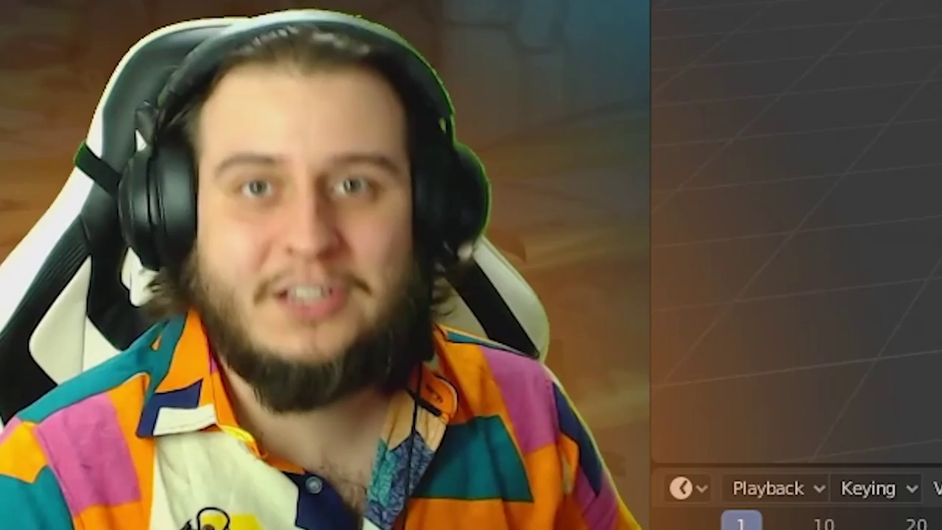
pyautogui.moveTo(746, 352); pyautogui.dragTo(747, 327)
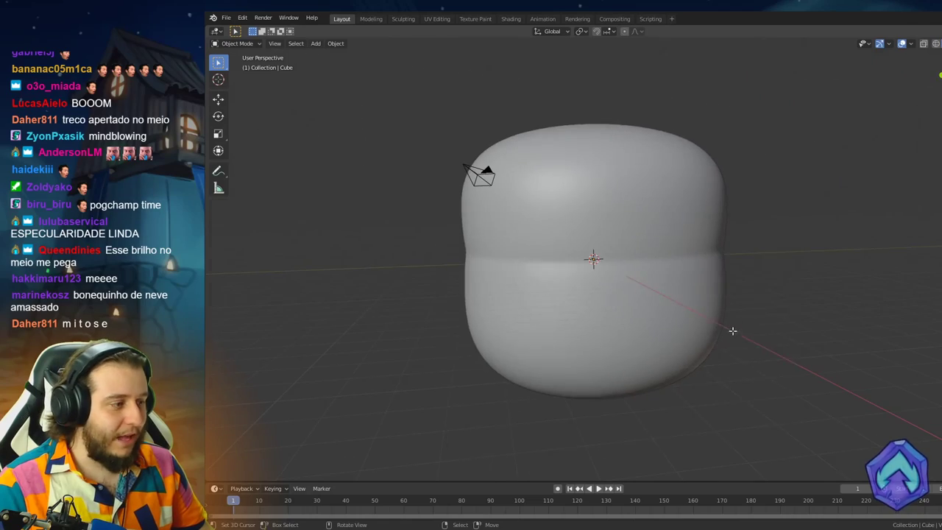
pyautogui.press('Tab')
pyautogui.press('s')
pyautogui.click(680, 299)
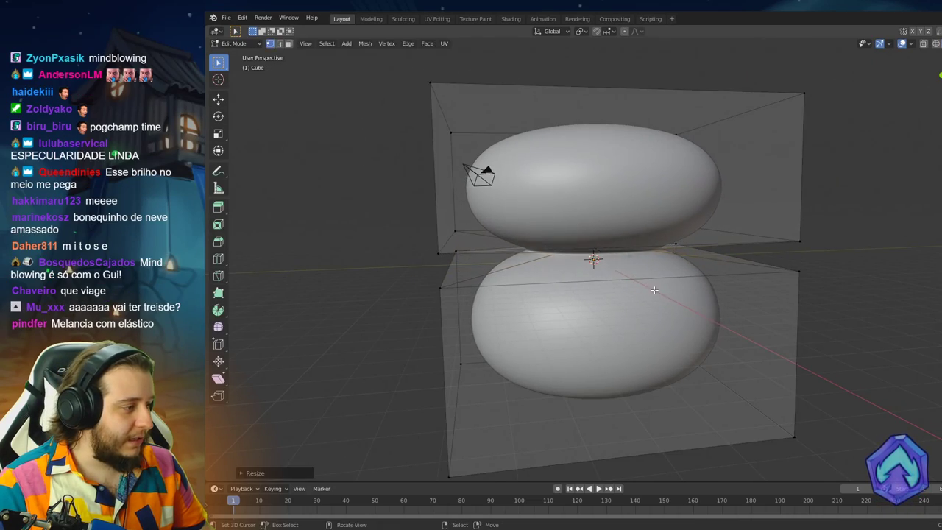
pyautogui.press('Tab')
# Inset the top face with two extrude-and-scale passes, and move the inner face down along Z to hollow out the form.
pyautogui.moveTo(703, 346); pyautogui.dragTo(622, 207)
pyautogui.press('Tab')
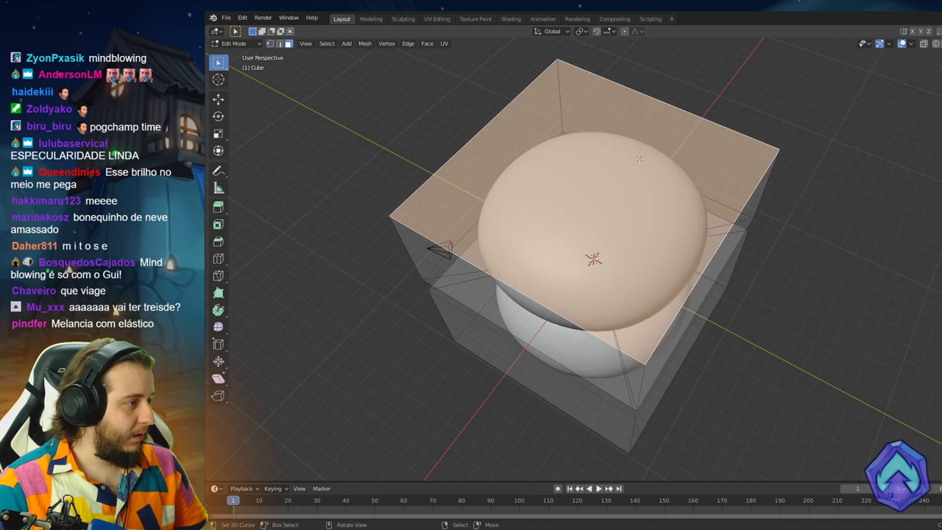
pyautogui.press('e')
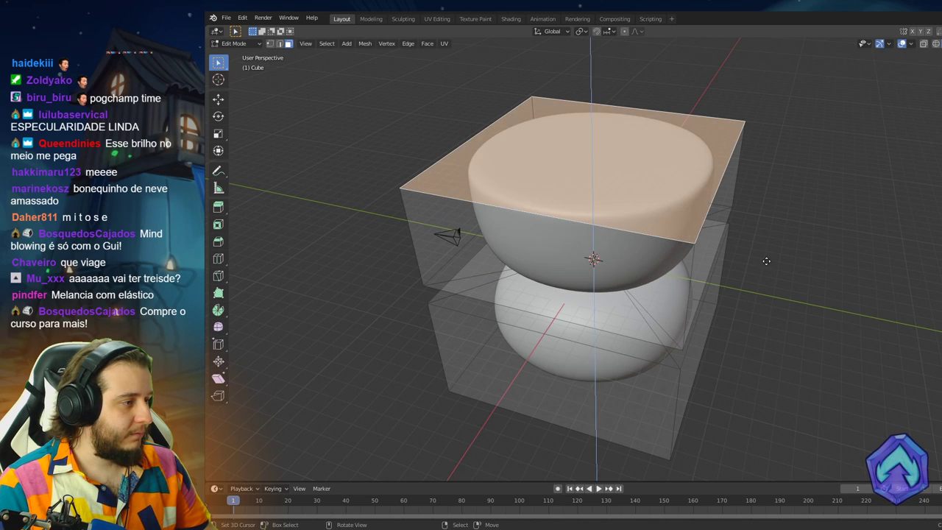
pyautogui.press('s')
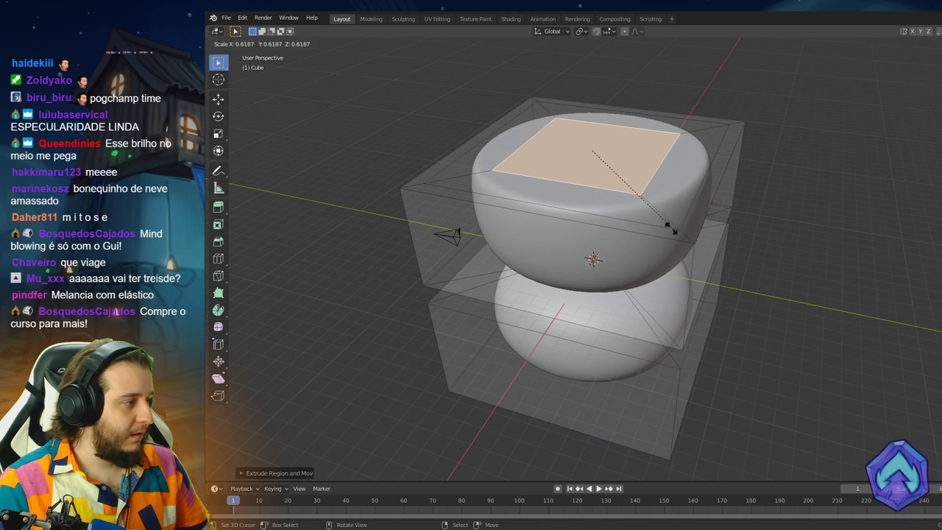
pyautogui.click(676, 227)
pyautogui.press('e')
pyautogui.press('s')
pyautogui.click(758, 232)
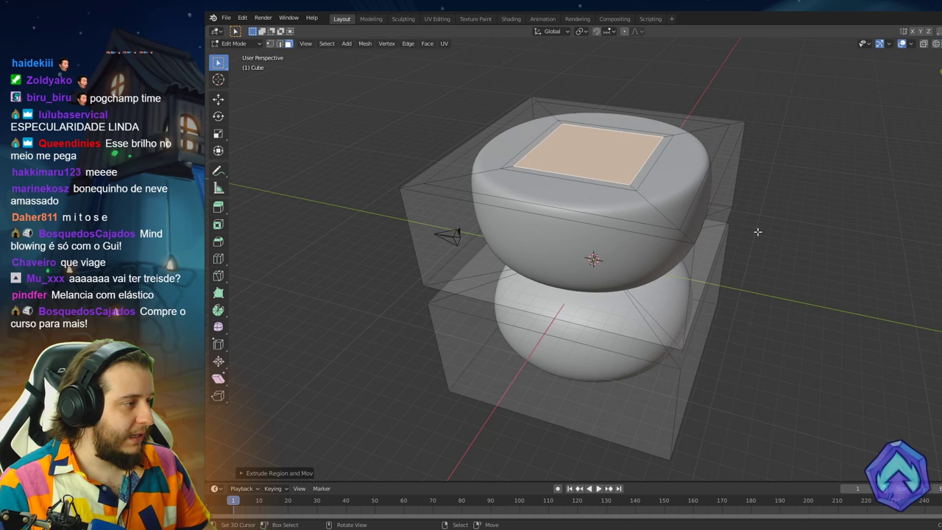
pyautogui.press('g')
pyautogui.press('z')
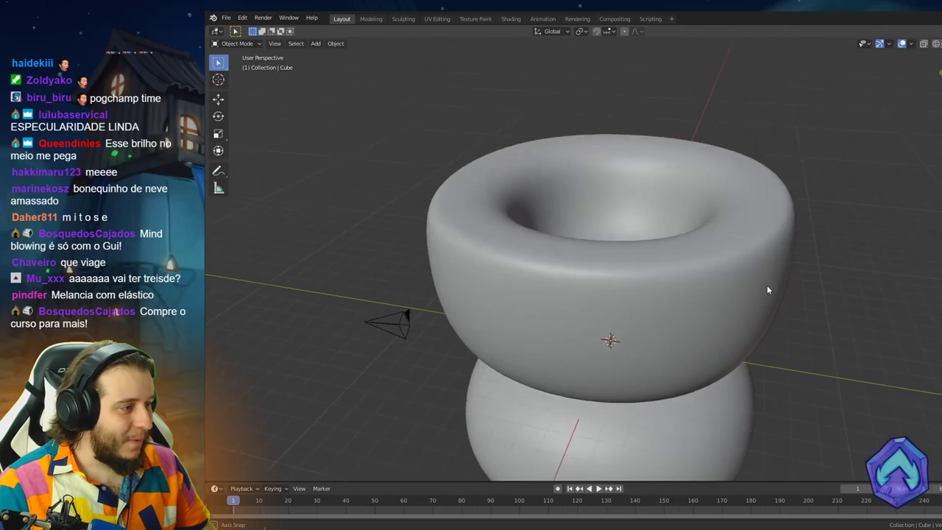
pyautogui.moveTo(709, 232)
pyautogui.mouseDown()
pyautogui.moveTo(709, 198)
pyautogui.moveTo(710, 212)
pyautogui.mouseUp()
# Select the edge loop around the rim of the top opening and bevel it to sharpen the transition.
pyautogui.press('Tab')
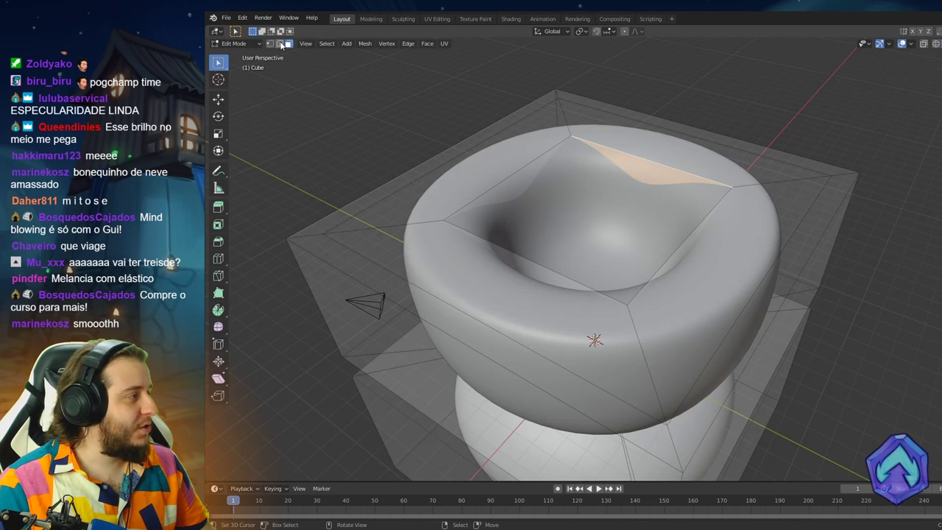
pyautogui.click(280, 45)
pyautogui.keyDown('alt'); pyautogui.click(540, 159); pyautogui.keyUp('alt')
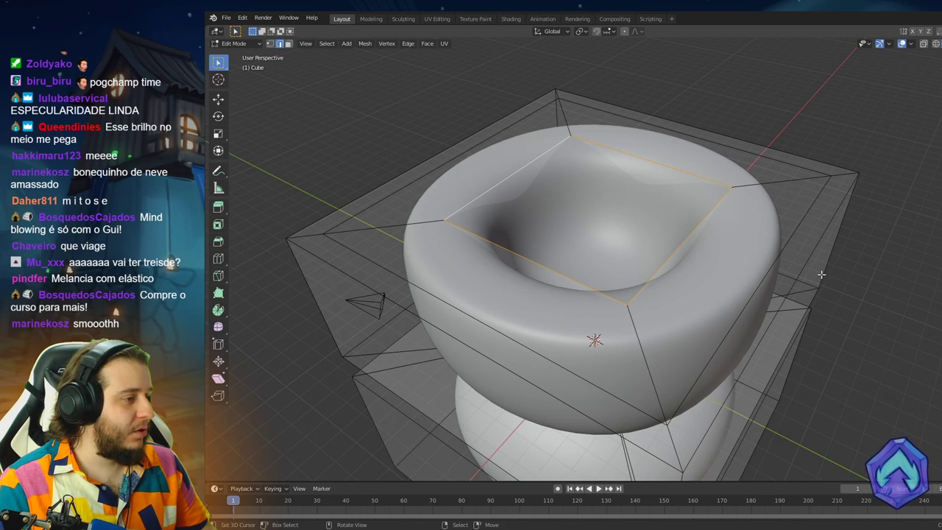
pyautogui.hotkey('ctrl', 'b')
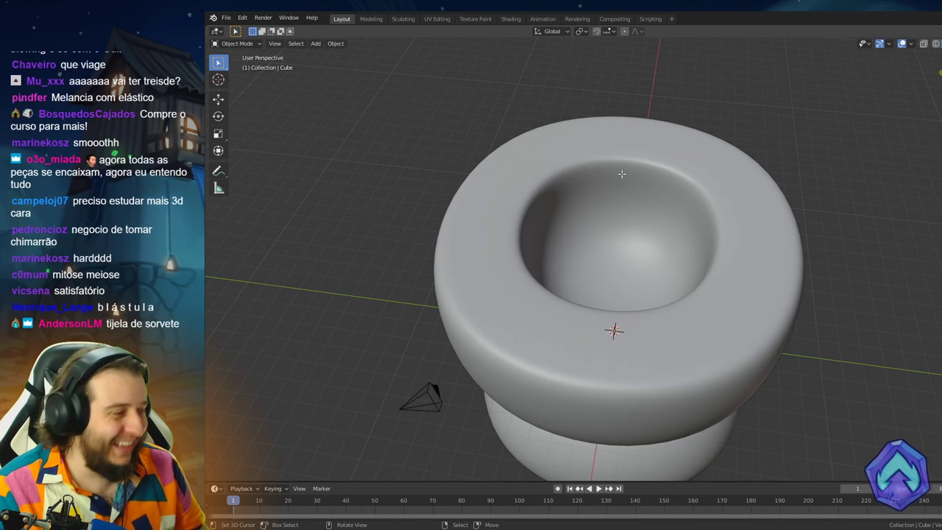
# Undo and redo the rim bevel repeatedly to compare the soft and hard transitions into the hollow.
pyautogui.press('Tab')
pyautogui.hotkey('ctrl', 'z')
pyautogui.hotkey('ctrl', 'z')
pyautogui.hotkey('ctrl', 'z')
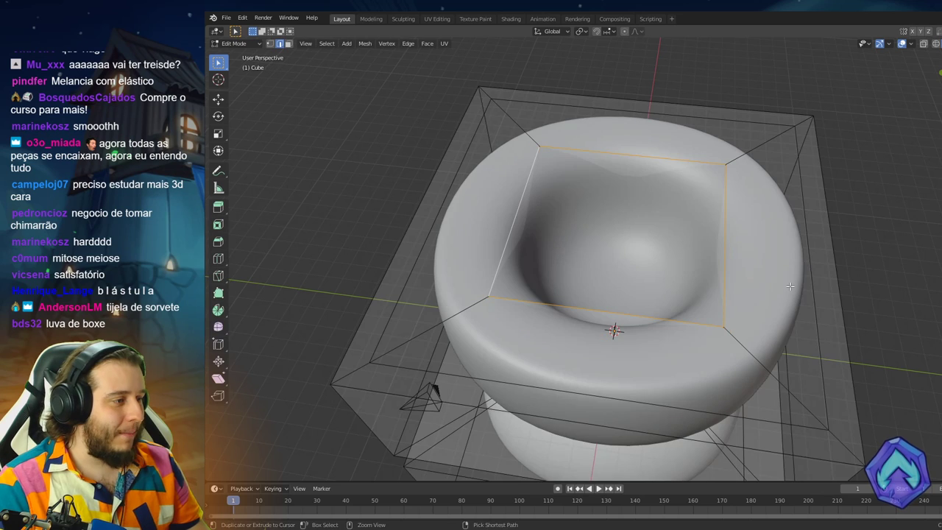
pyautogui.hotkey('ctrl', 'shift', 'z')
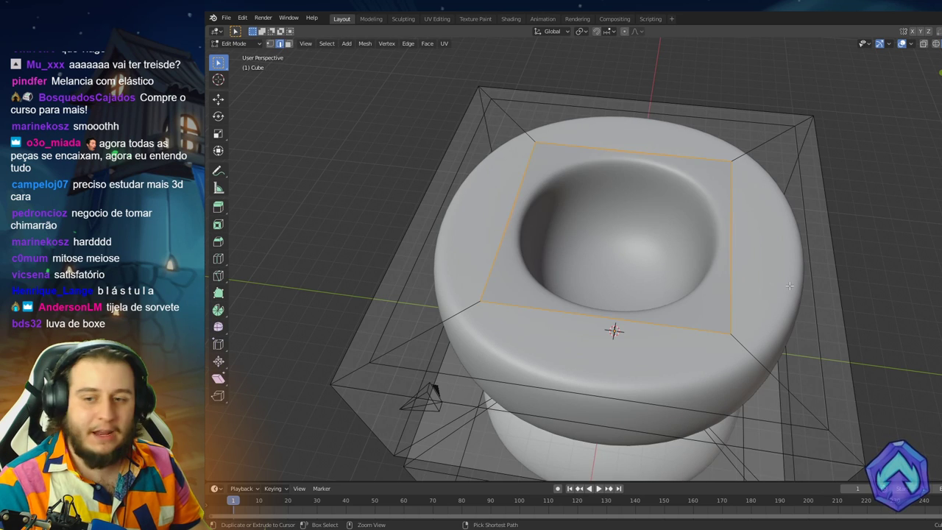
pyautogui.hotkey('ctrl', 'z')
pyautogui.hotkey('ctrl', 'shift', 'z')
pyautogui.hotkey('ctrl', 'z')
pyautogui.hotkey('ctrl', 'shift', 'z')
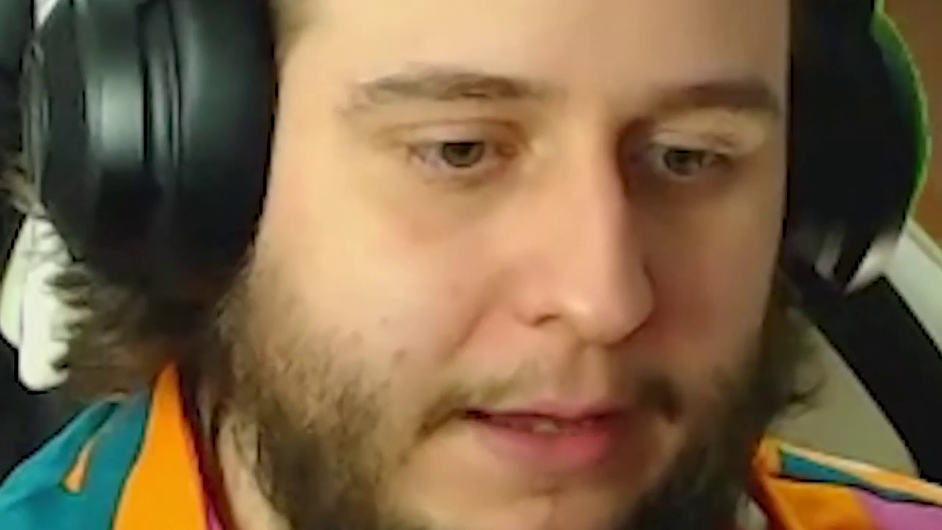
# Move the area light near the hollowed form, then duplicate it and rotate the duplicate toward the form.
pyautogui.press('g')
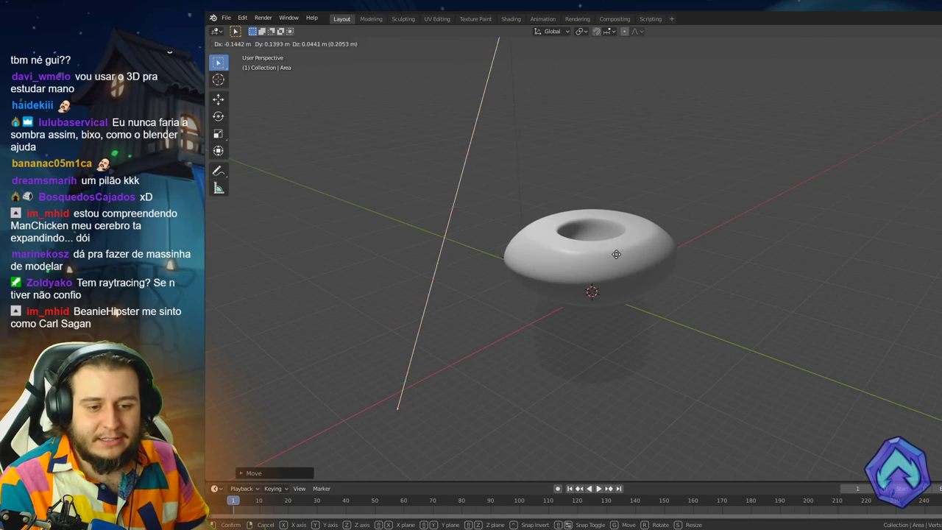
pyautogui.click(843, 301)
pyautogui.hotkey('shift', 'd')
pyautogui.click(508, 356)
pyautogui.press('r')
pyautogui.click(643, 103)
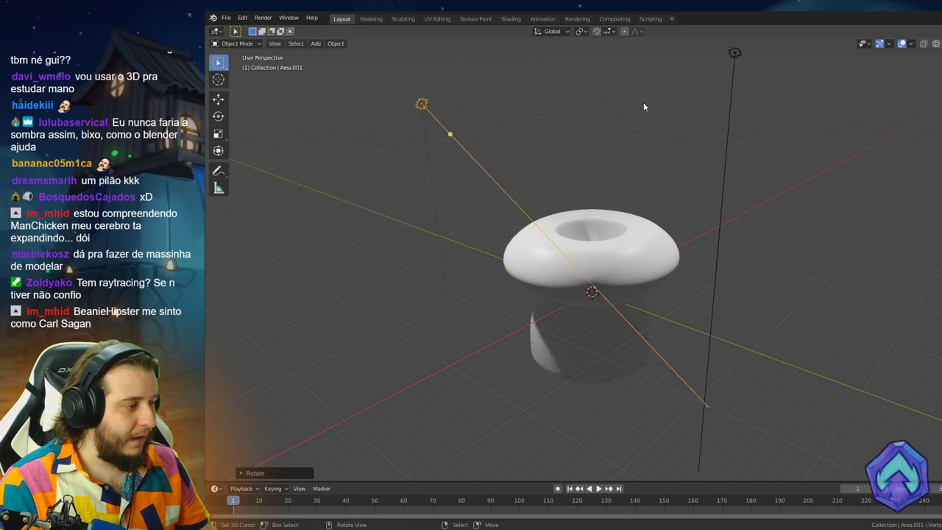
# Reposition the duplicated area light beside the form so it lights the opposite side from the first light.
pyautogui.press('g')
pyautogui.click(643, 231)
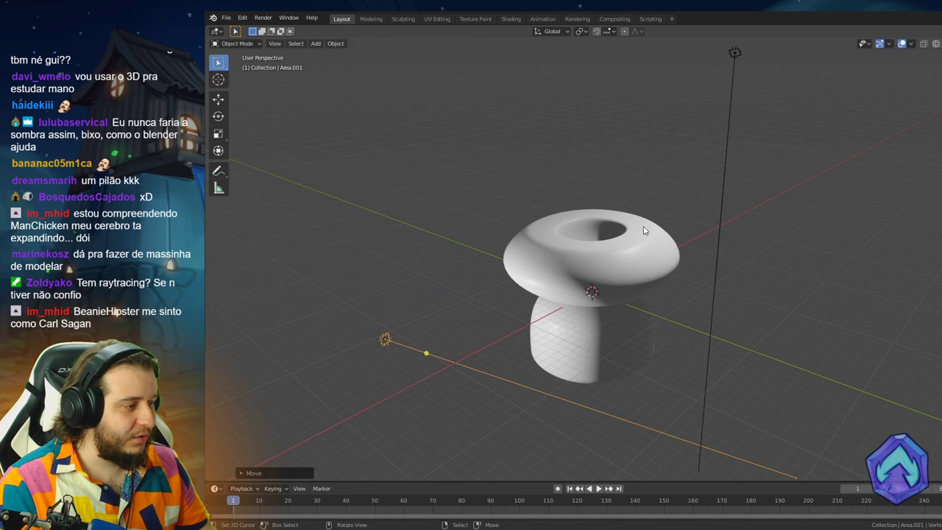
pyautogui.press('g')
pyautogui.click(629, 162)
pyautogui.moveTo(668, 268); pyautogui.dragTo(631, 247)
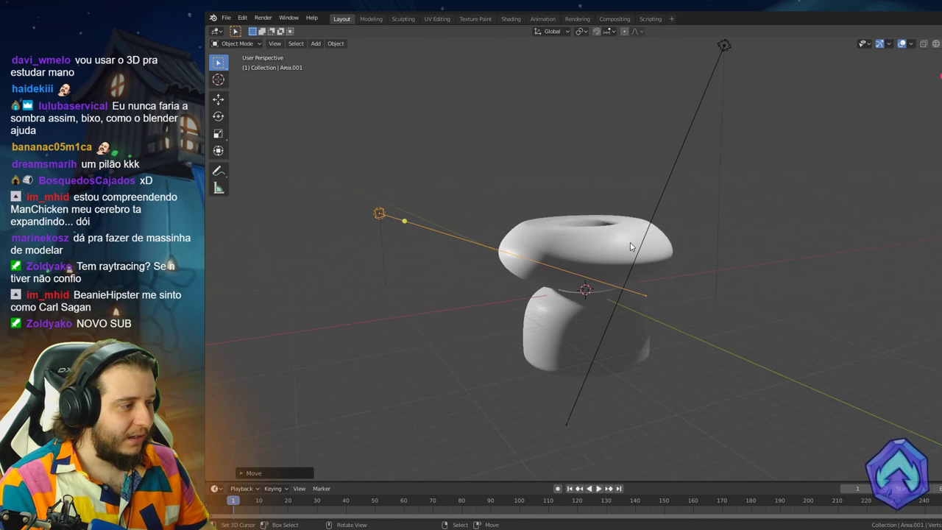
# Select the original area light, trackball-rotate it toward the form and move it to a new place above the model.
pyautogui.click(662, 205)
pyautogui.click(664, 202)
pyautogui.press('r')
pyautogui.press('r')
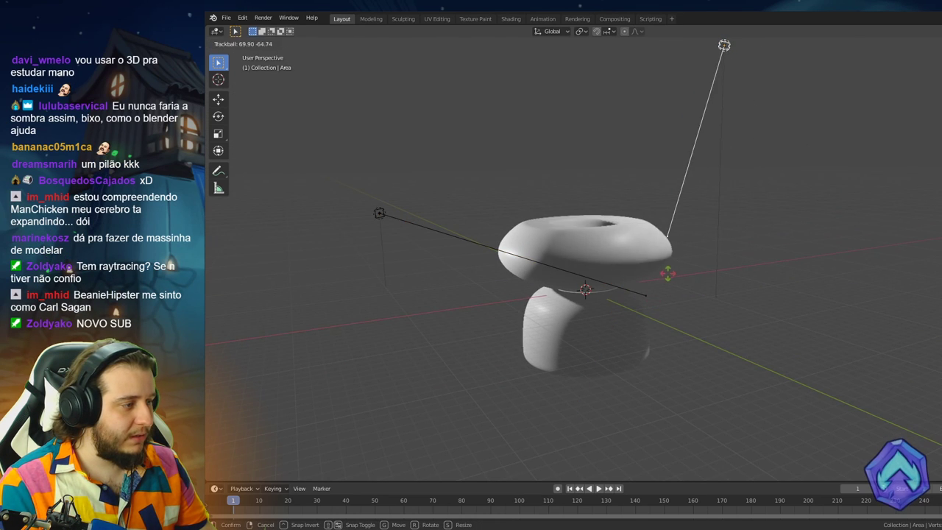
pyautogui.click(658, 282)
pyautogui.press('g')
pyautogui.click(751, 110)
pyautogui.moveTo(717, 225); pyautogui.dragTo(701, 261)
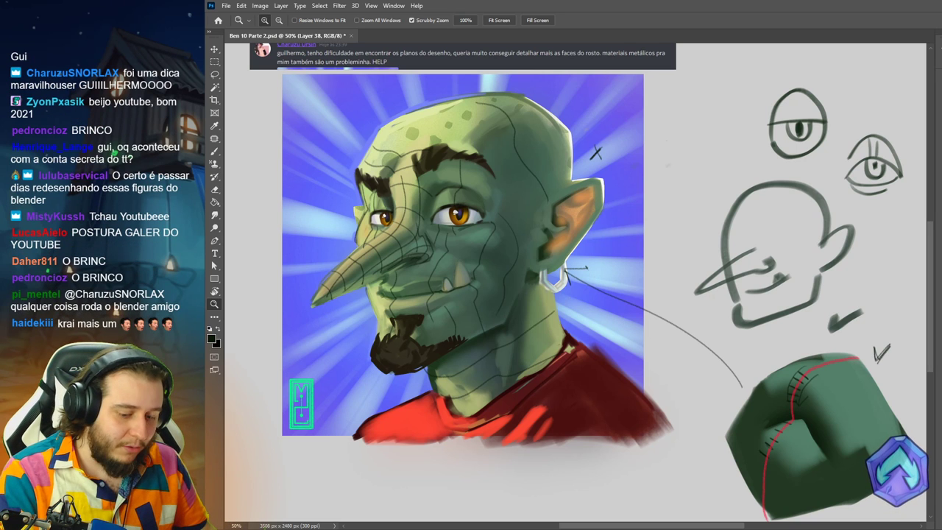
# Paint soft light-green highlights over the broad side plane and the small front bulge of the green form.
pyautogui.press('v')
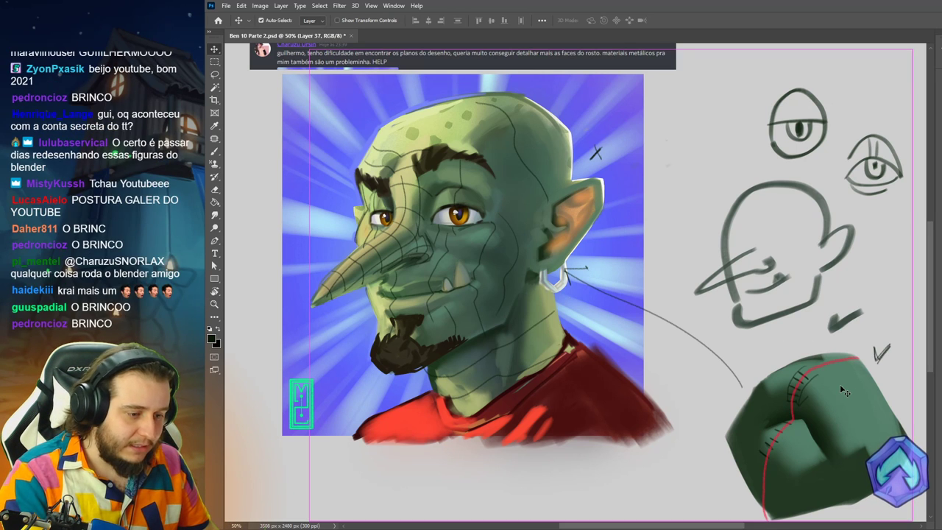
pyautogui.press('b')
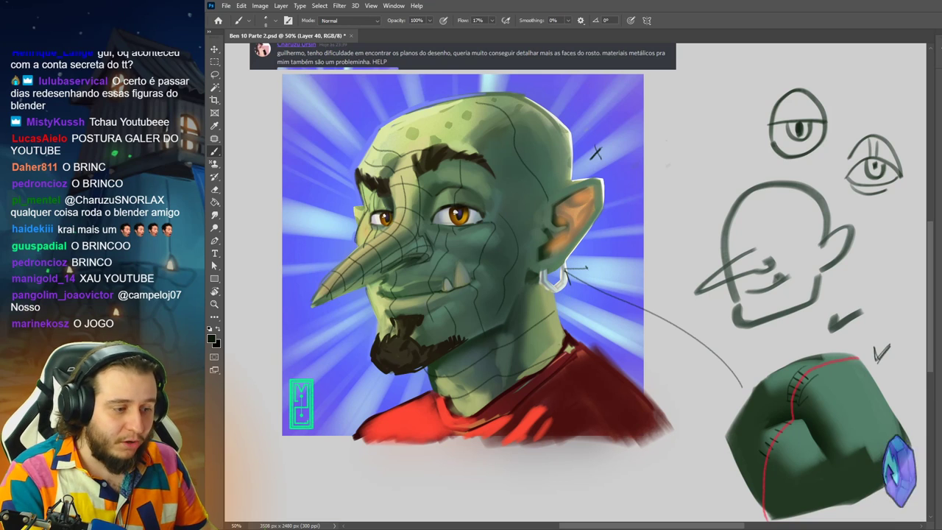
pyautogui.click(935, 400)
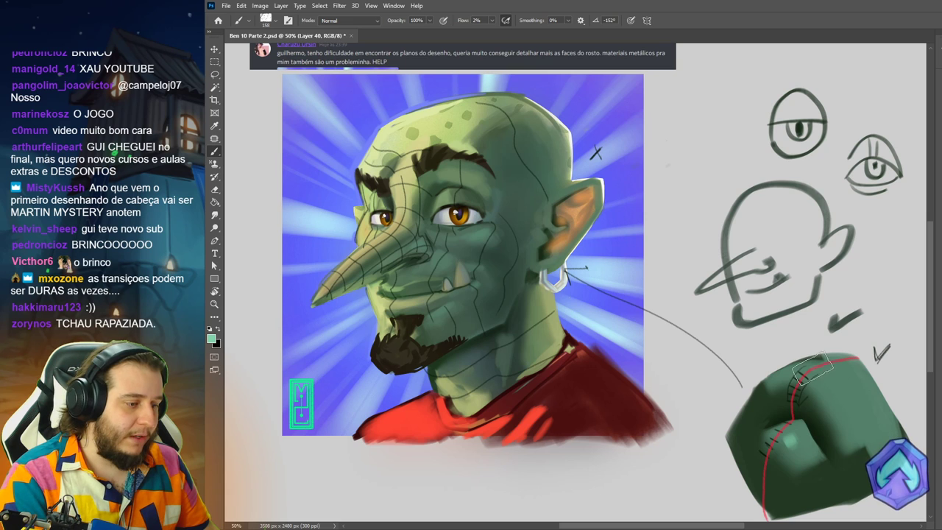
pyautogui.moveTo(833, 368); pyautogui.dragTo(837, 407)
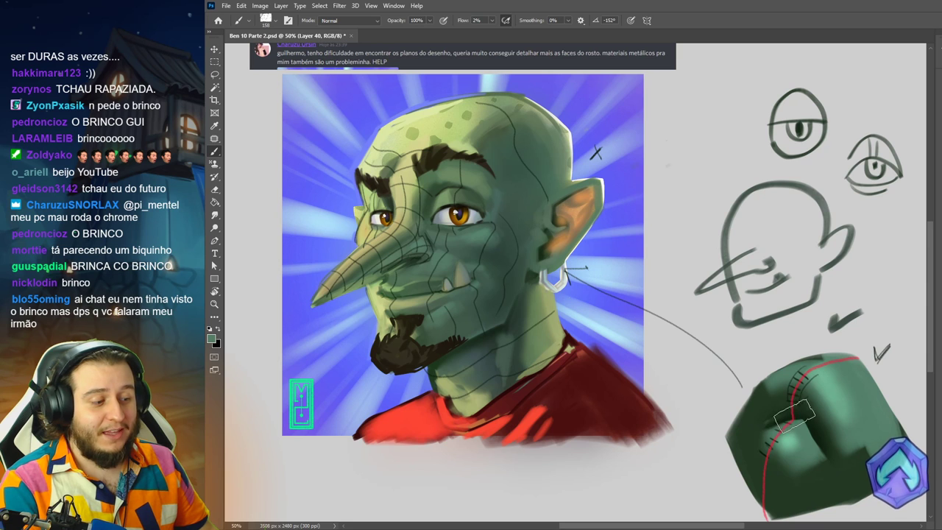
# Refine the green form's shaded planes and outer edges on a separate layer, using dark green and tones sampled from the painting.
pyautogui.click(940, 427)
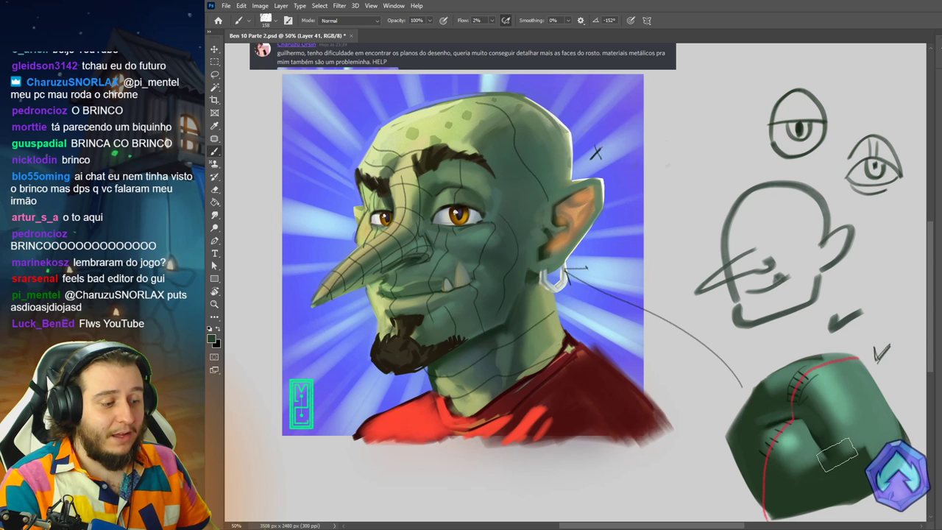
pyautogui.moveTo(832, 416); pyautogui.dragTo(817, 373)
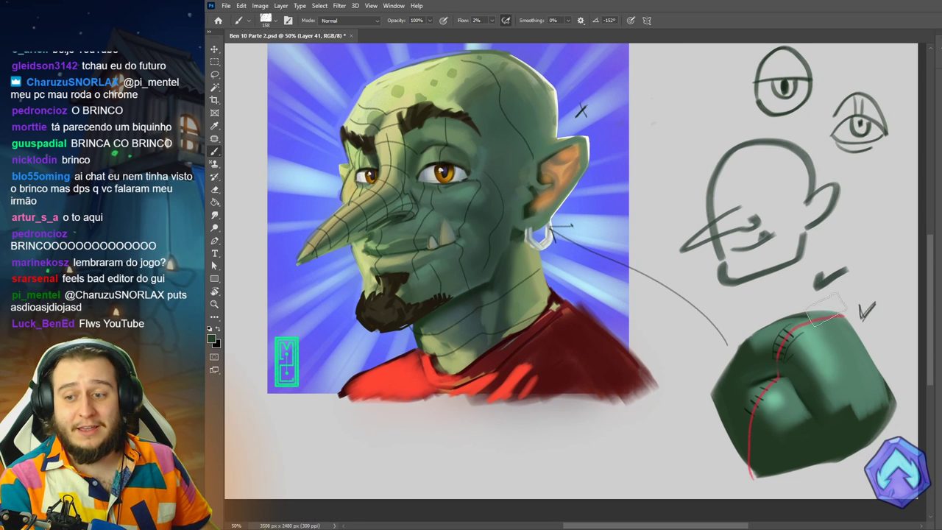
pyautogui.keyDown('alt'); pyautogui.click(752, 378); pyautogui.keyUp('alt')
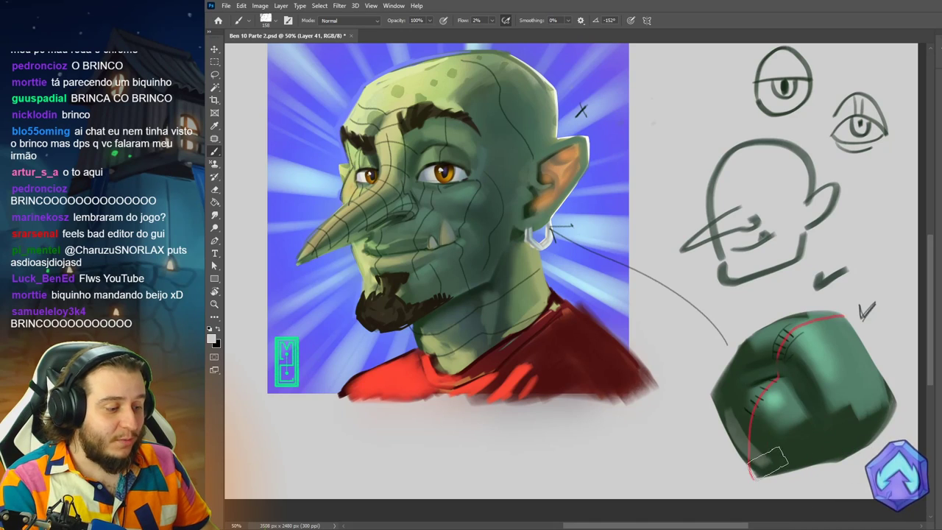
pyautogui.keyDown('alt'); pyautogui.click(766, 447); pyautogui.keyUp('alt')
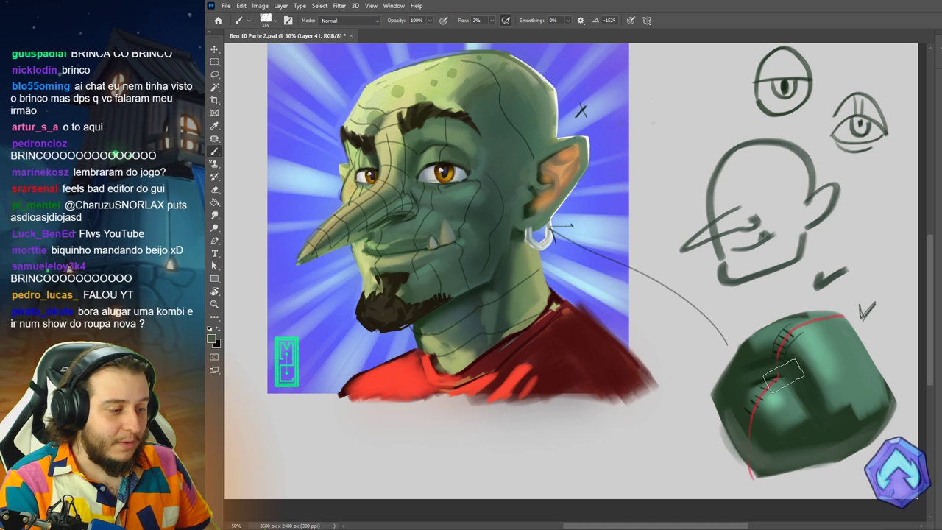
pyautogui.keyDown('alt'); pyautogui.click(726, 426); pyautogui.keyUp('alt')
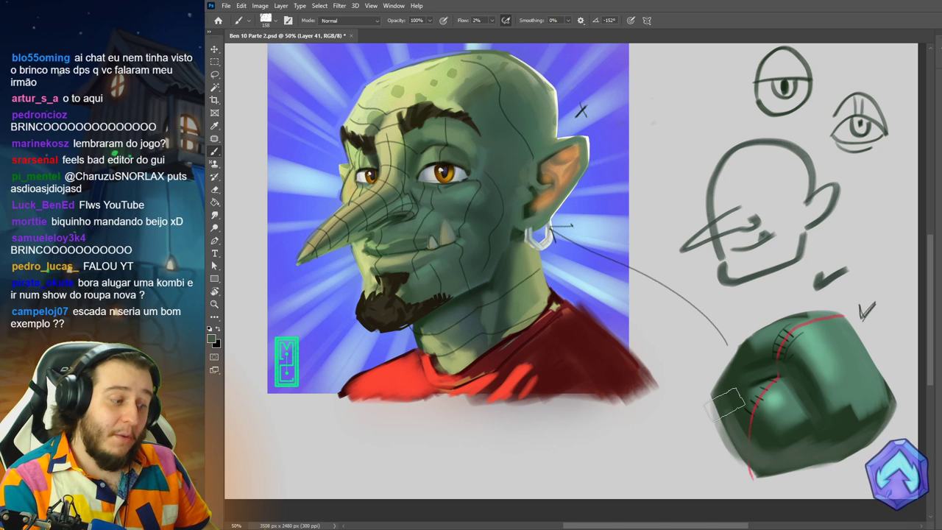
pyautogui.keyDown('alt'); pyautogui.click(833, 451); pyautogui.keyUp('alt')
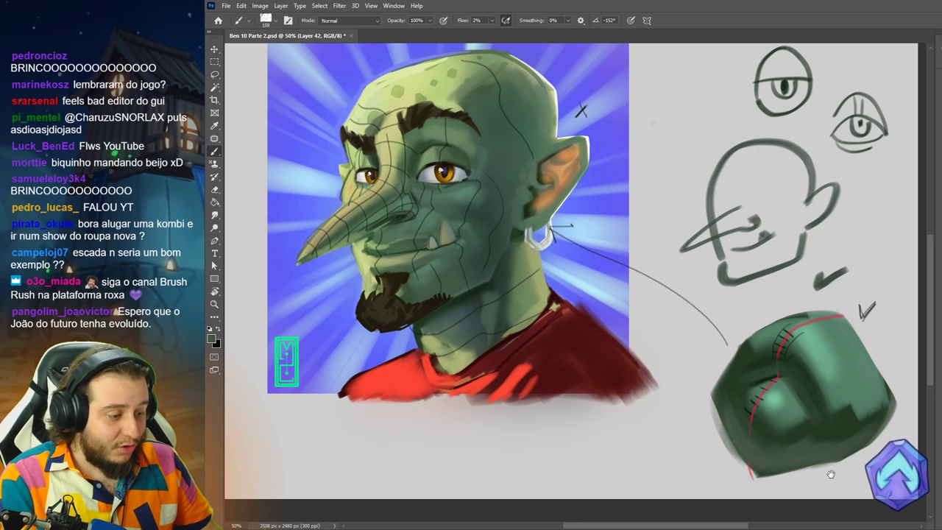
# Lasso an elliptical area beneath the green form and paint a dark bluish-grey ground shadow inside it.
pyautogui.moveTo(830, 474); pyautogui.dragTo(760, 449)
pyautogui.press('l')
pyautogui.moveTo(666, 426)
pyautogui.mouseDown()
pyautogui.moveTo(616, 441)
pyautogui.moveTo(701, 466)
pyautogui.moveTo(825, 460)
pyautogui.mouseUp()
pyautogui.press('b')
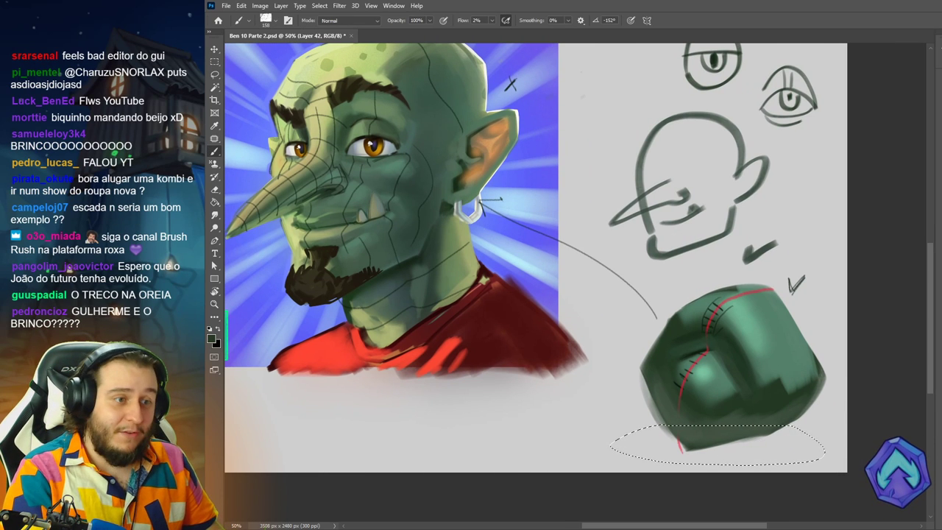
pyautogui.keyDown('alt'); pyautogui.click(778, 452); pyautogui.keyUp('alt')
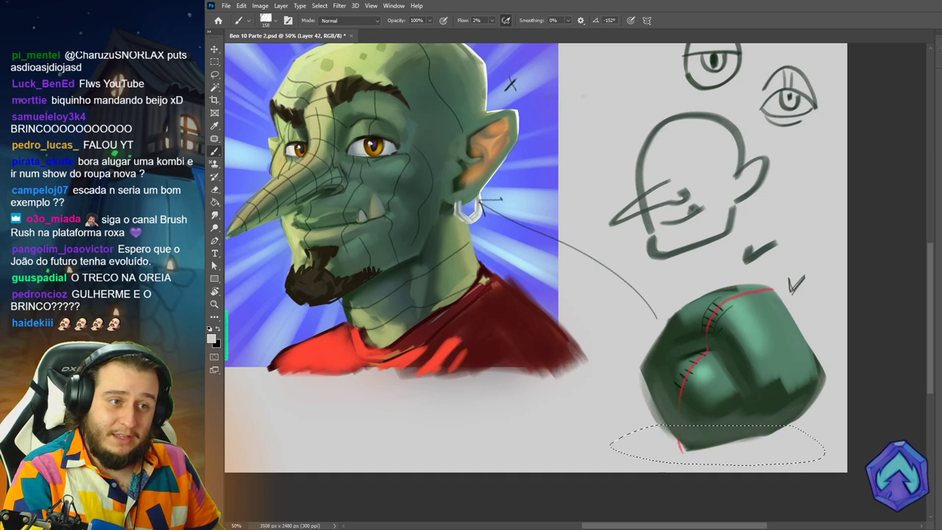
pyautogui.moveTo(625, 435)
pyautogui.mouseDown()
pyautogui.moveTo(681, 459)
pyautogui.moveTo(802, 455)
pyautogui.moveTo(796, 439)
pyautogui.moveTo(815, 438)
pyautogui.moveTo(641, 456)
pyautogui.moveTo(784, 462)
pyautogui.moveTo(684, 459)
pyautogui.moveTo(661, 430)
pyautogui.moveTo(732, 447)
pyautogui.moveTo(682, 448)
pyautogui.moveTo(781, 439)
pyautogui.moveTo(665, 445)
pyautogui.moveTo(787, 449)
pyautogui.moveTo(703, 454)
pyautogui.moveTo(807, 443)
pyautogui.mouseUp()
pyautogui.keyDown('alt'); pyautogui.click(708, 450); pyautogui.keyUp('alt')
pyautogui.moveTo(711, 450)
pyautogui.mouseDown()
pyautogui.moveTo(785, 444)
pyautogui.moveTo(728, 449)
pyautogui.mouseUp()
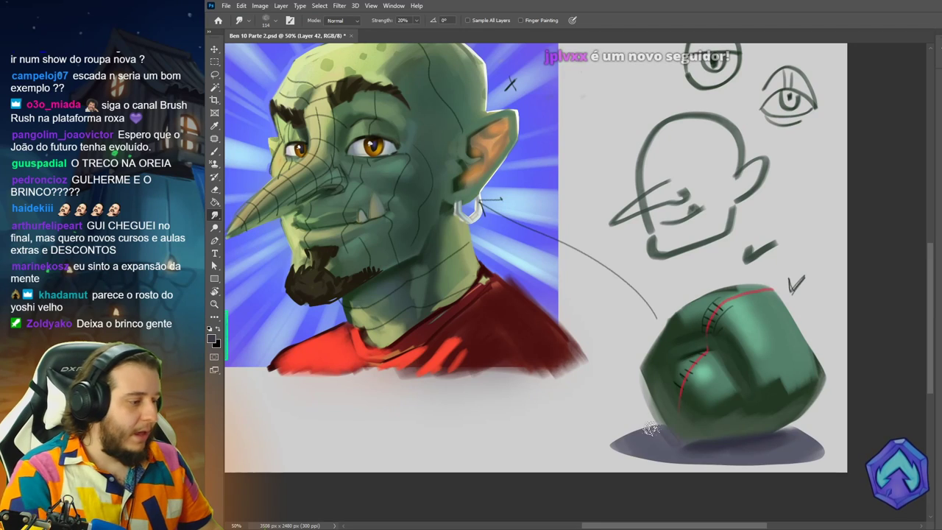
# Smudge the ground shadow's edges at 20% strength to soften them and save the document.
pyautogui.moveTo(650, 430); pyautogui.dragTo(764, 475)
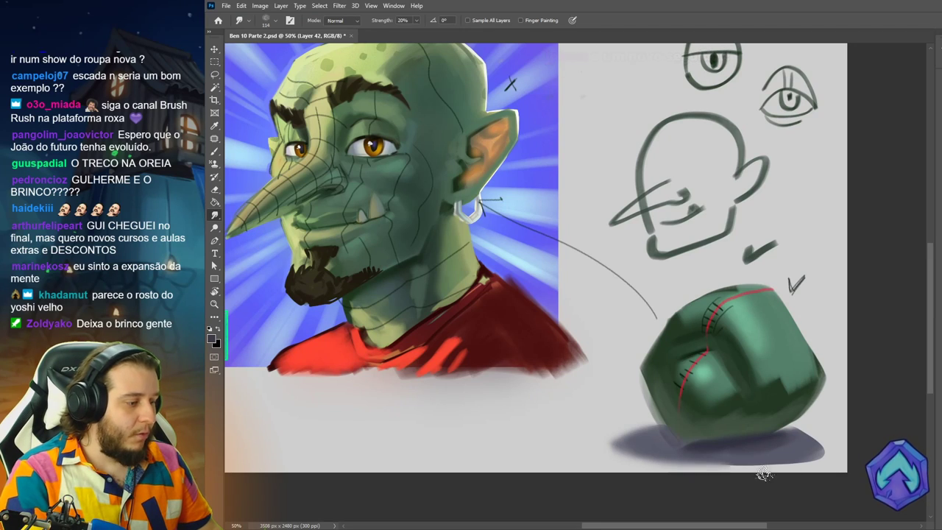
pyautogui.press('v')
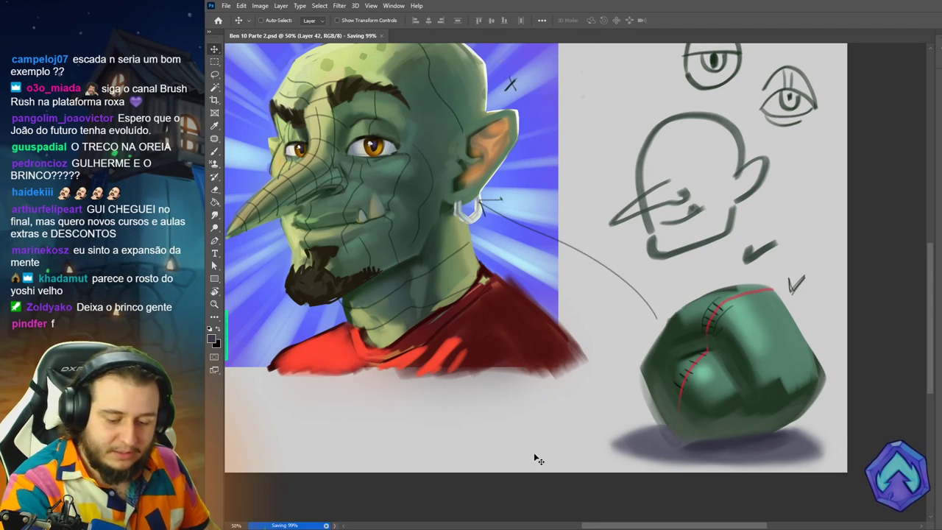